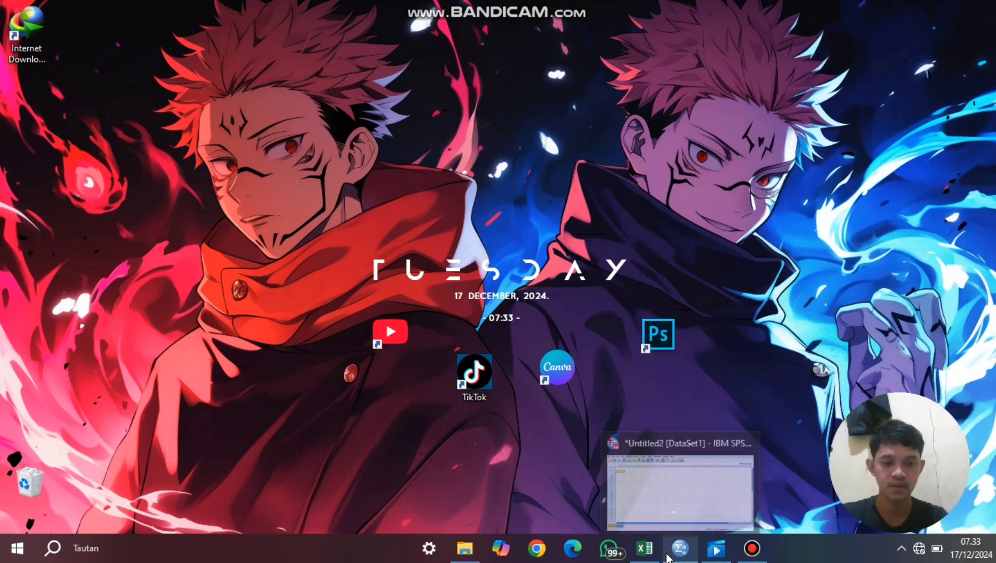
# - Switch to the SPSS Statistics Data Editor and look over the empty data grid
pyautogui.click(679, 548)
pyautogui.click(91, 98)
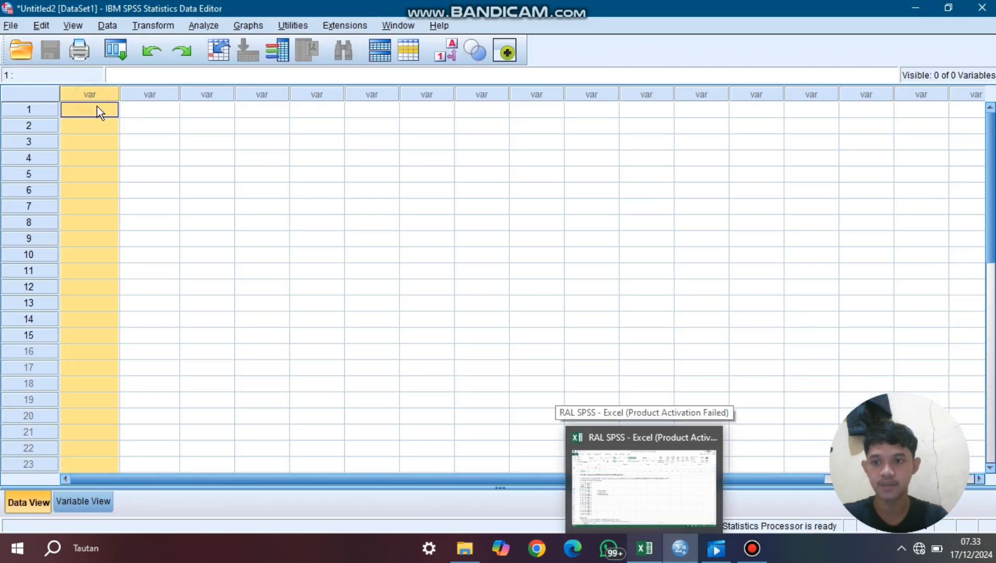
pyautogui.click(105, 130)
pyautogui.moveTo(145, 131); pyautogui.dragTo(151, 116)
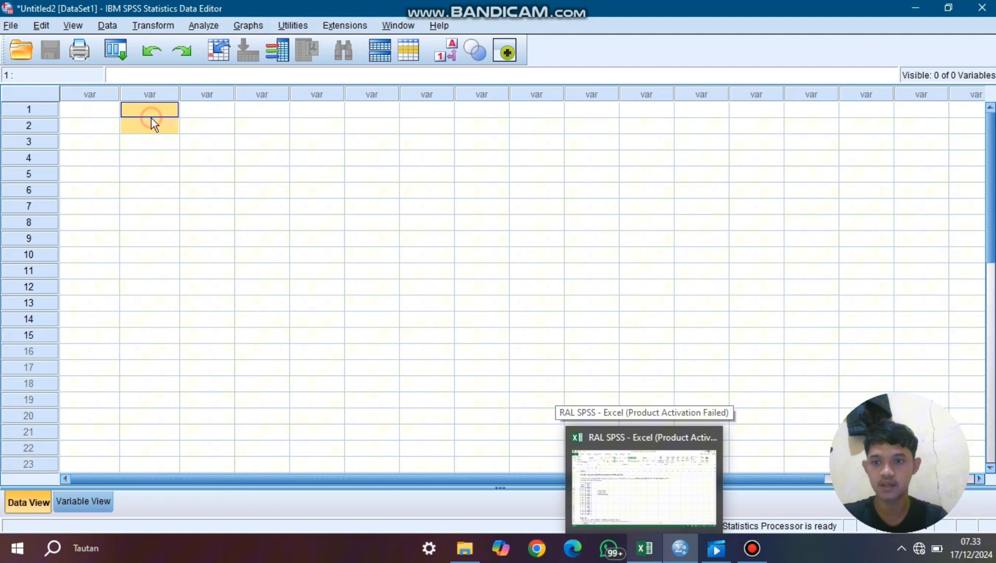
pyautogui.click(156, 159)
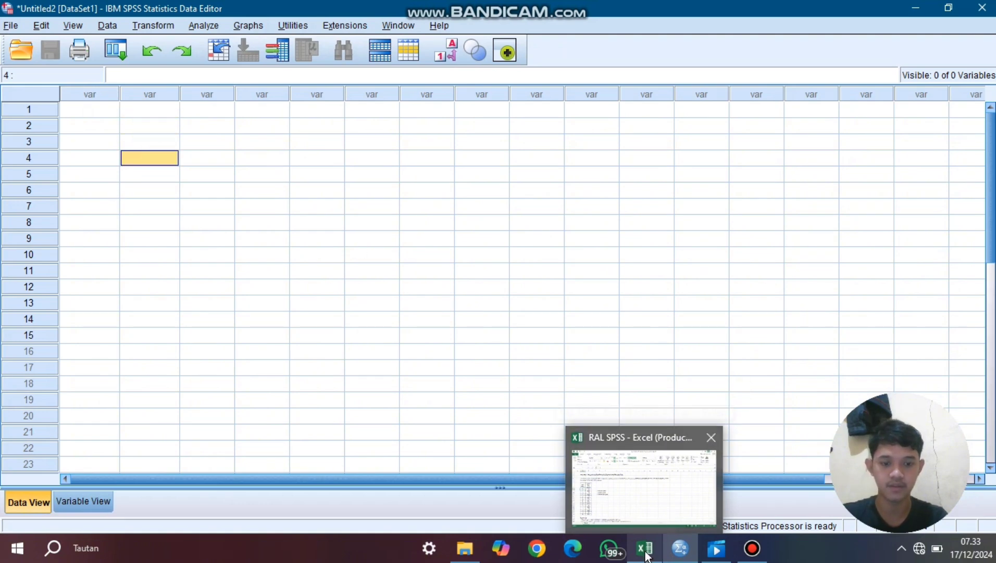
# - Switch to the RAL SPSS workbook in Excel and examine the Jenis Pakan and Berat Ikan table with its feed code legend
pyautogui.click(661, 520)
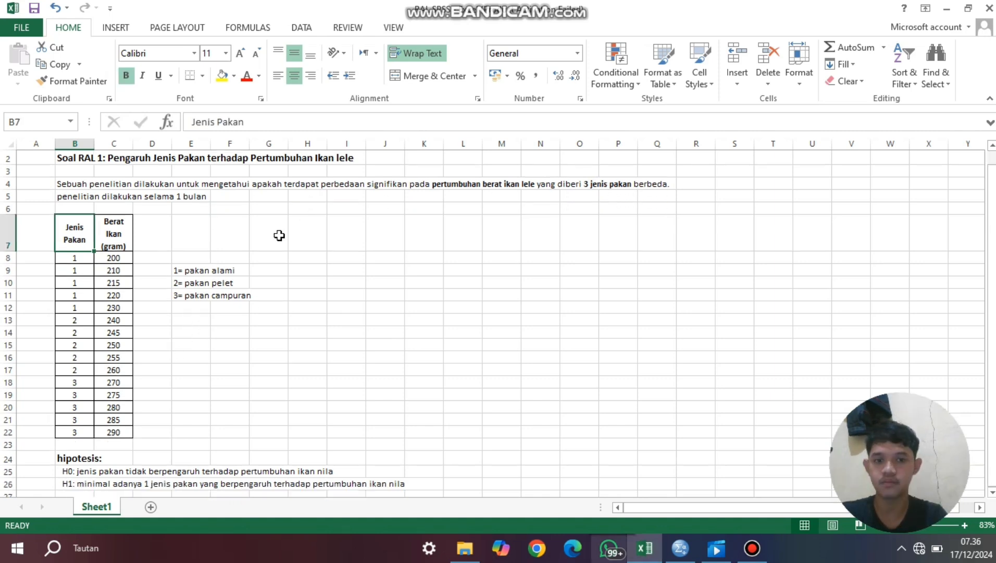
pyautogui.click(27, 235)
pyautogui.click(67, 236)
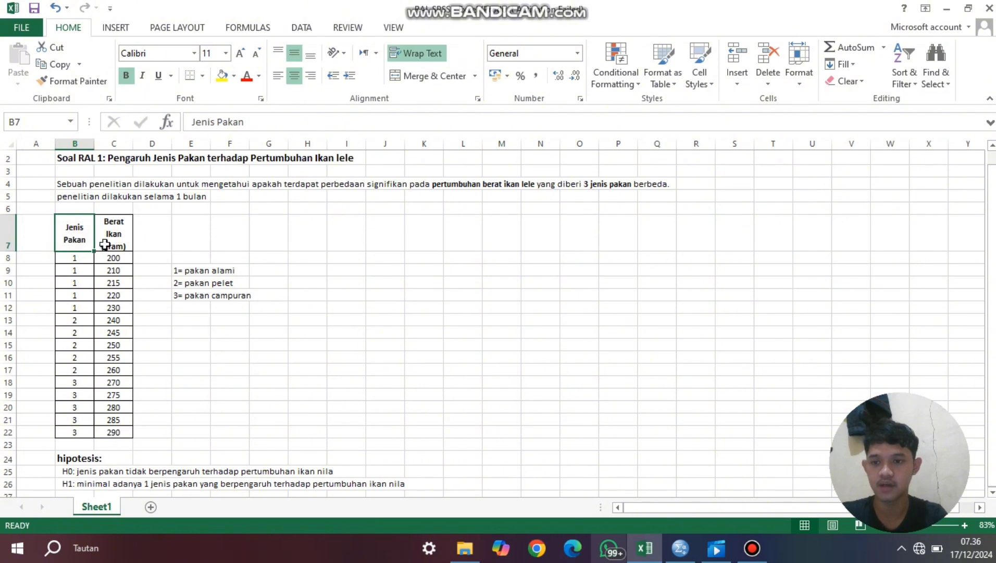
pyautogui.click(118, 230)
pyautogui.click(212, 267)
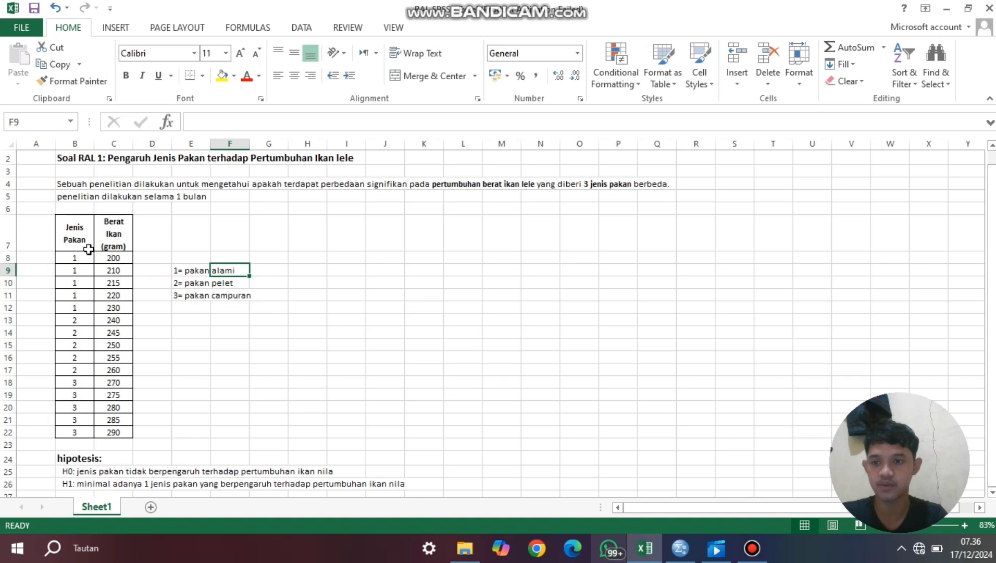
# - Copy the feed type and fish weight values in B8:C22 without the headers
pyautogui.click(75, 259)
pyautogui.moveTo(72, 257); pyautogui.dragTo(116, 428)
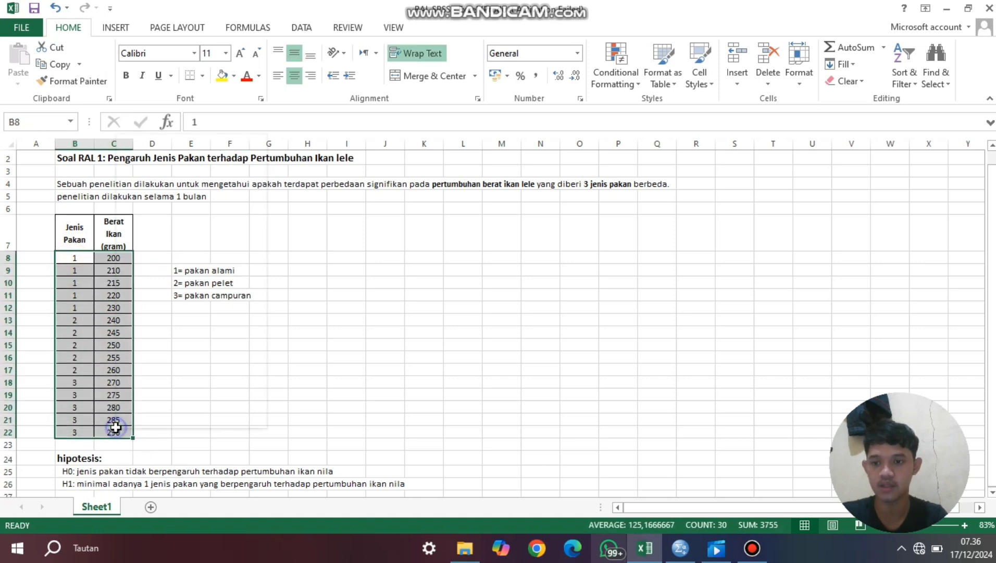
pyautogui.rightClick(116, 428)
pyautogui.click(166, 162)
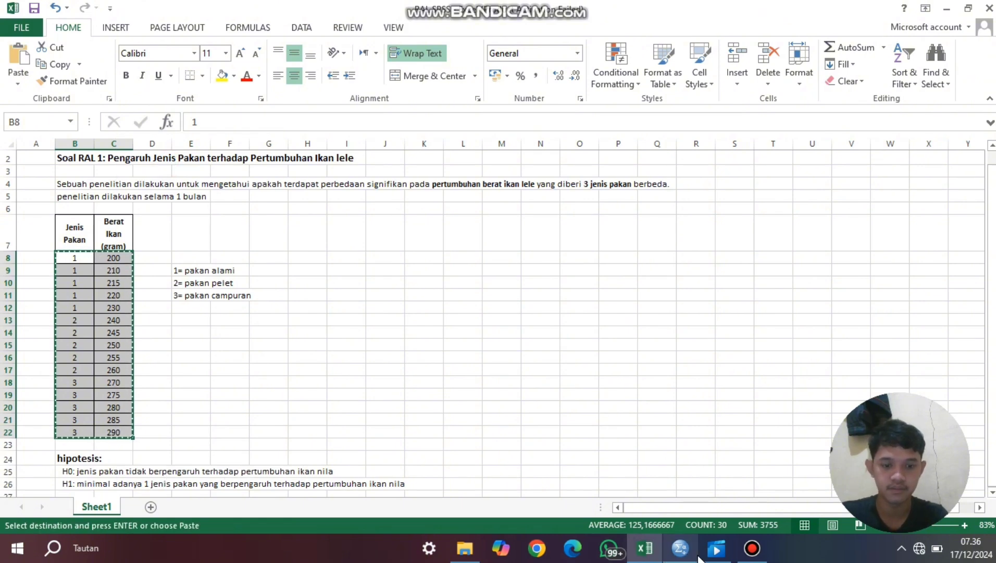
# - Switch to the SPSS Data Editor and paste the copied values starting at row 1 of the first column
pyautogui.click(680, 552)
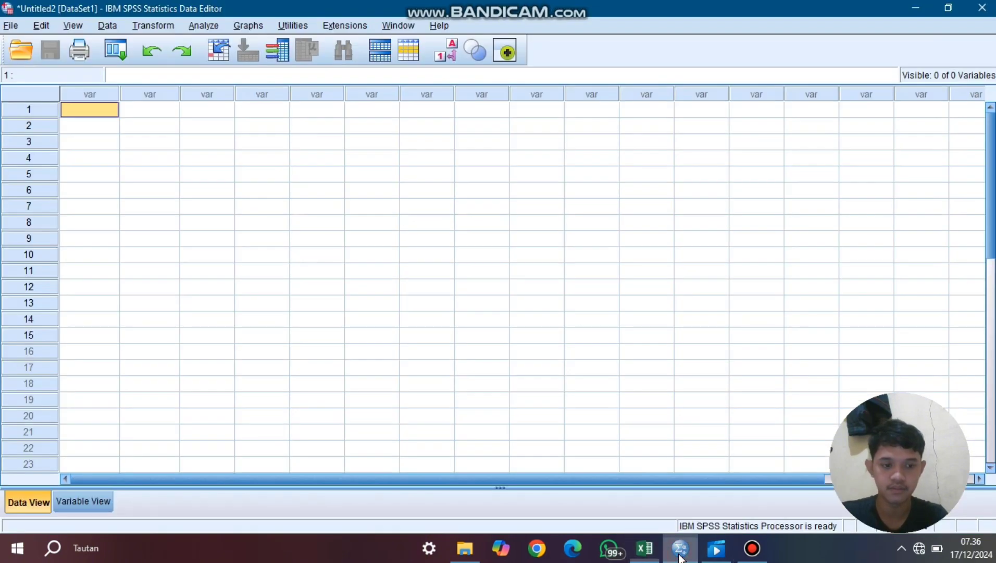
pyautogui.rightClick(94, 114)
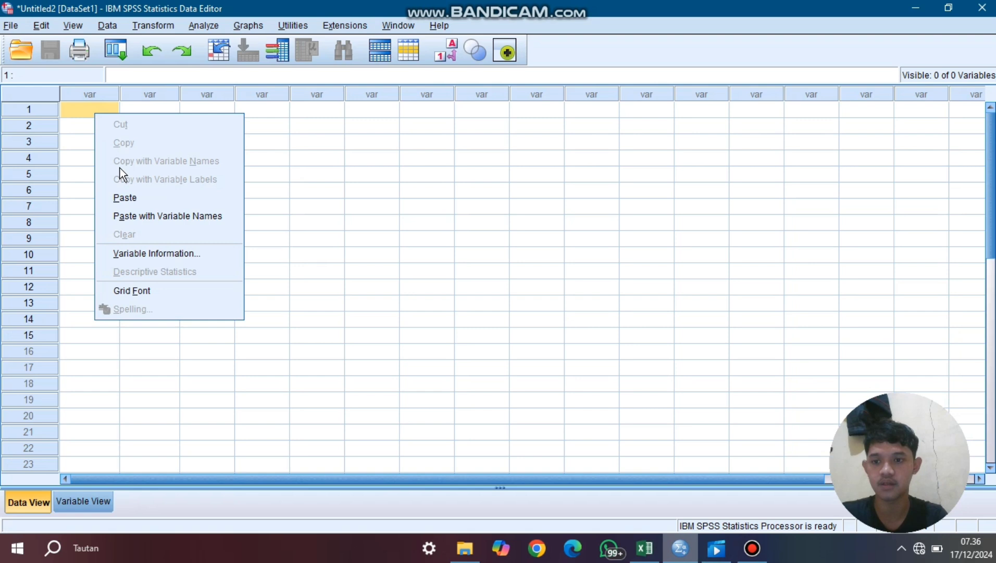
pyautogui.click(125, 198)
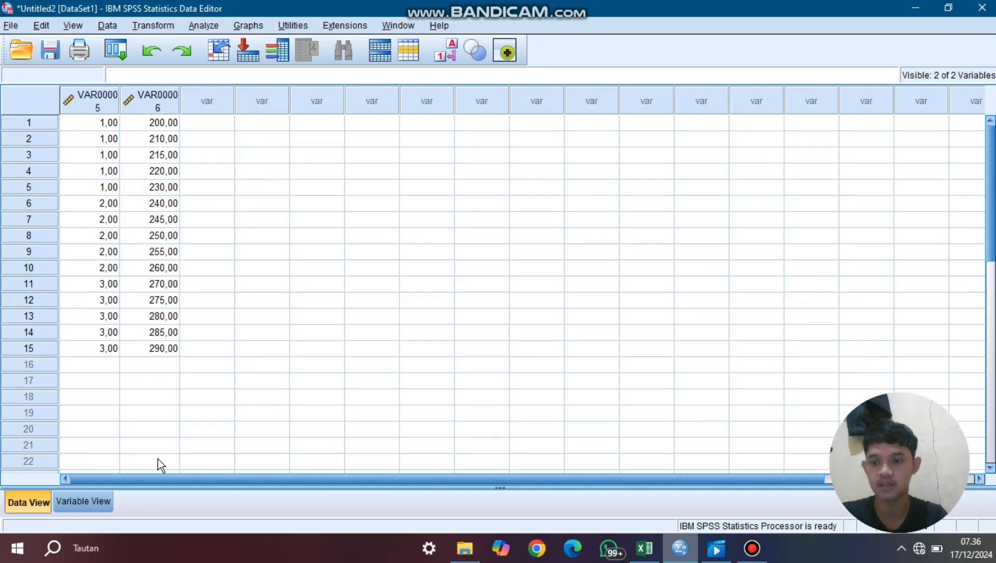
# - In the variable definitions, name the first variable jenispakan and the second beratikan
pyautogui.click(77, 507)
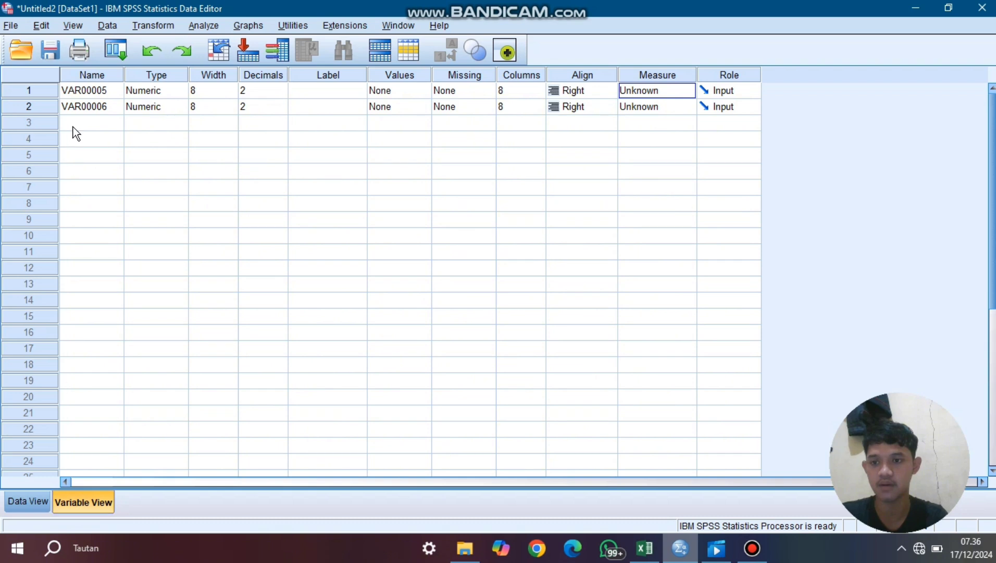
pyautogui.click(96, 87)
pyautogui.write('j')
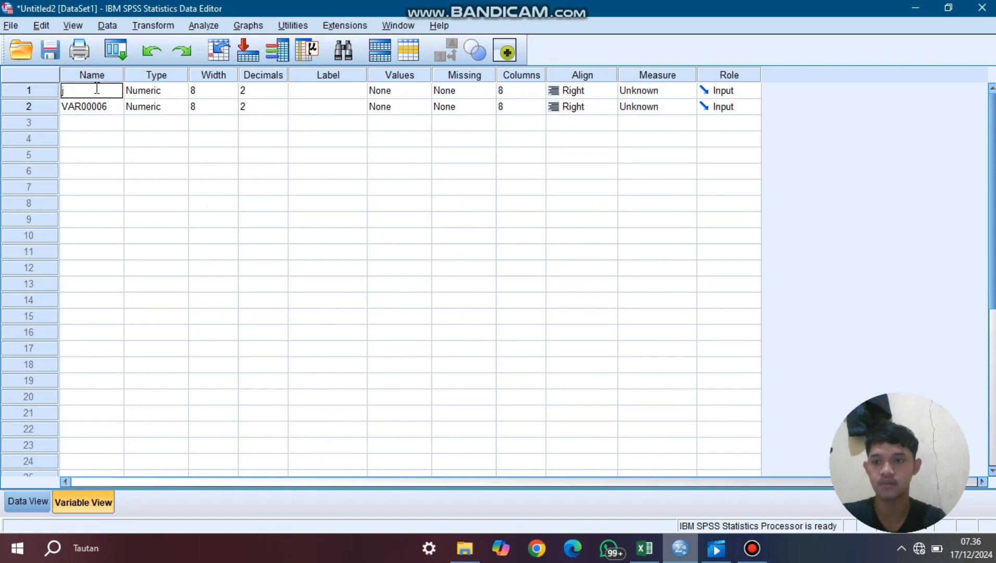
pyautogui.write('enis')
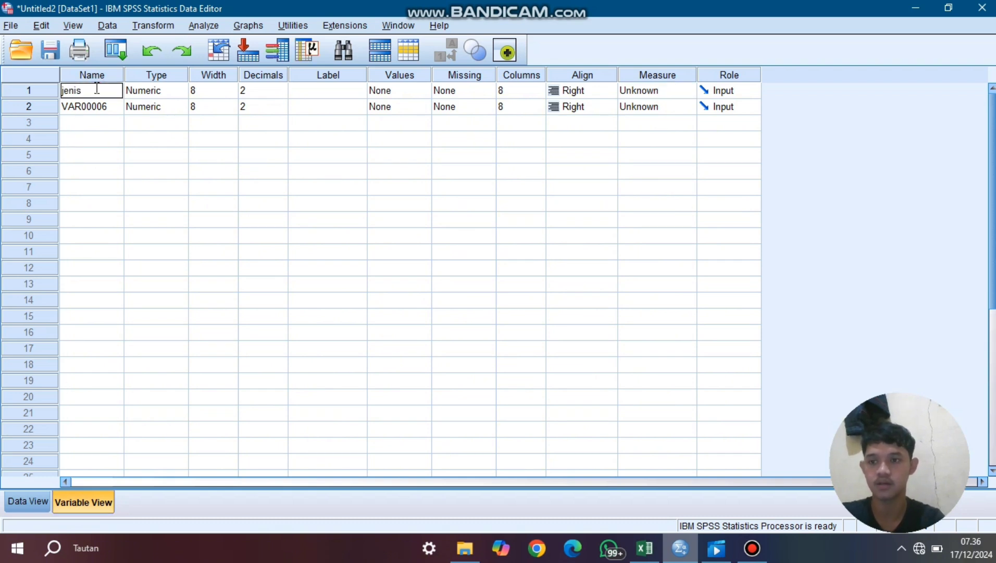
pyautogui.write('pakan')
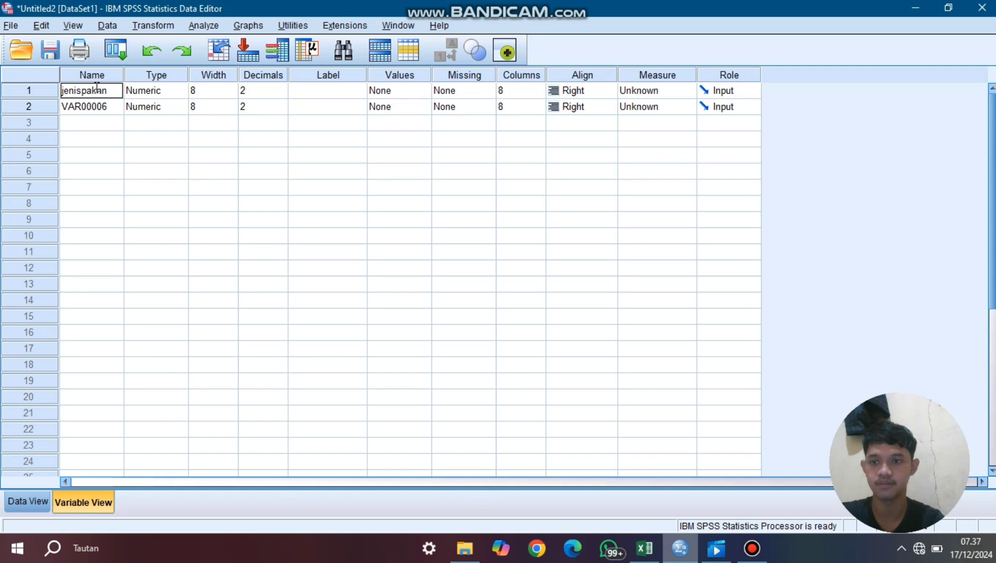
pyautogui.press('Return')
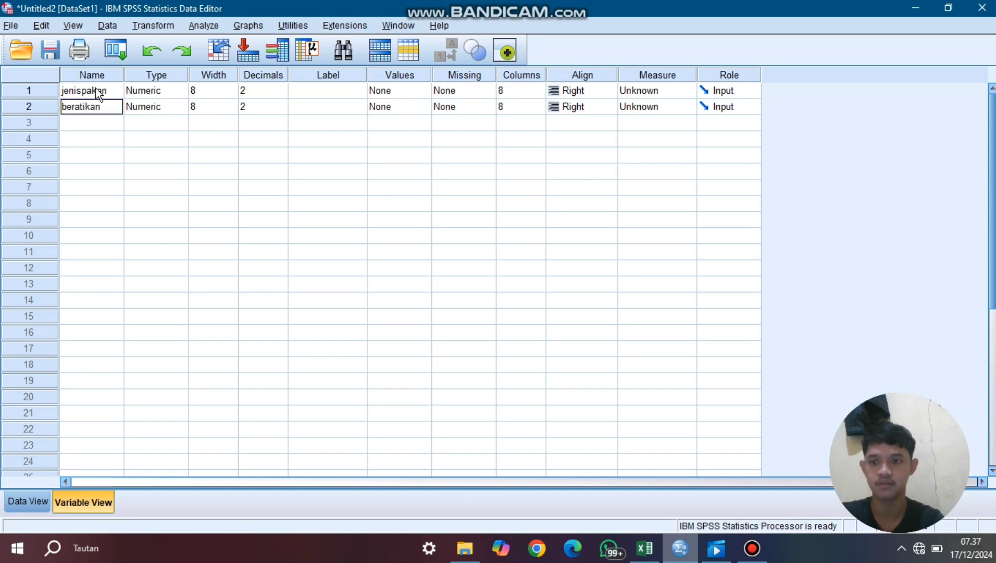
# - Set the decimals of both jenispakan and beratikan to 0
pyautogui.click(259, 79)
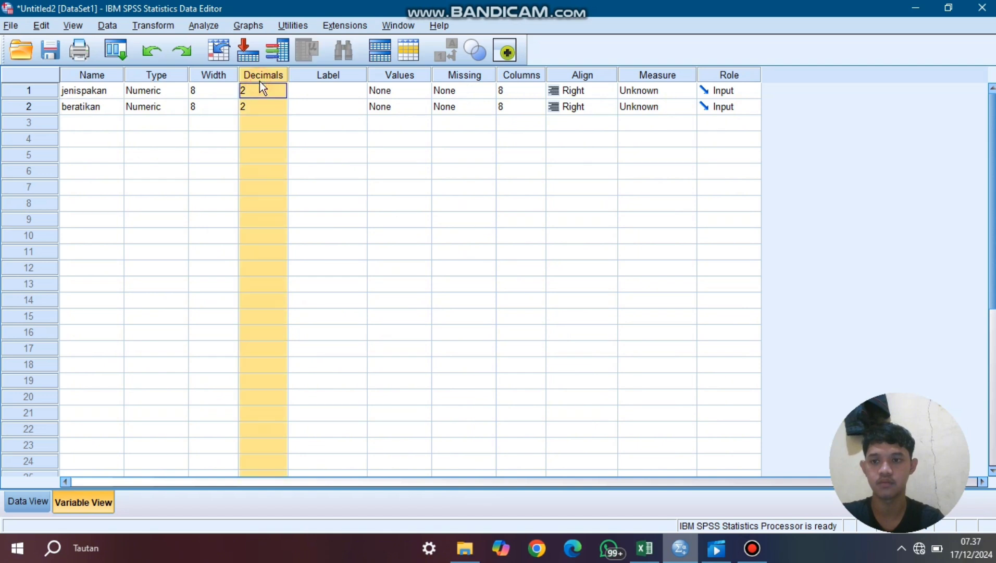
pyautogui.click(274, 90)
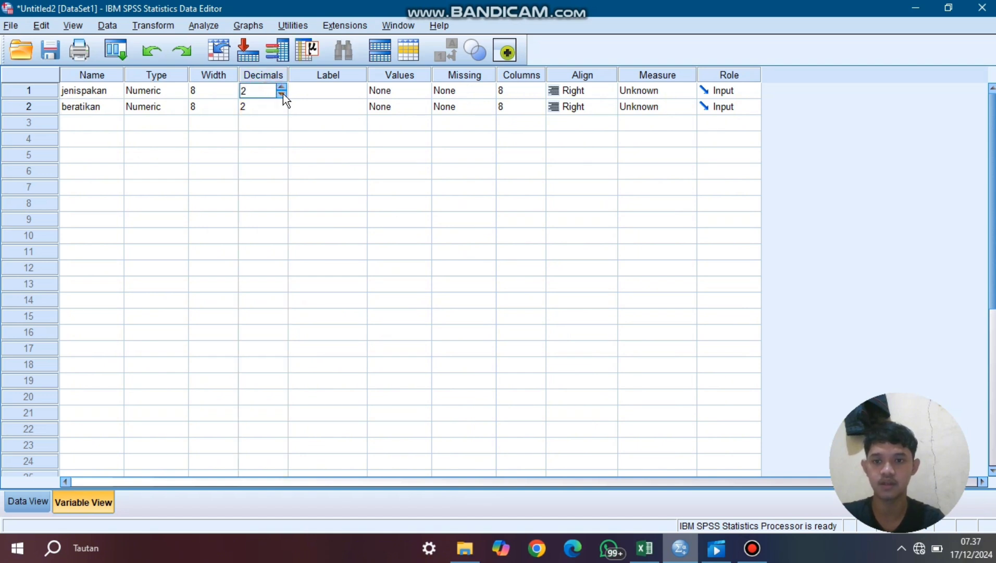
pyautogui.click(283, 95)
pyautogui.click(282, 96)
pyautogui.click(281, 110)
pyautogui.click(282, 110)
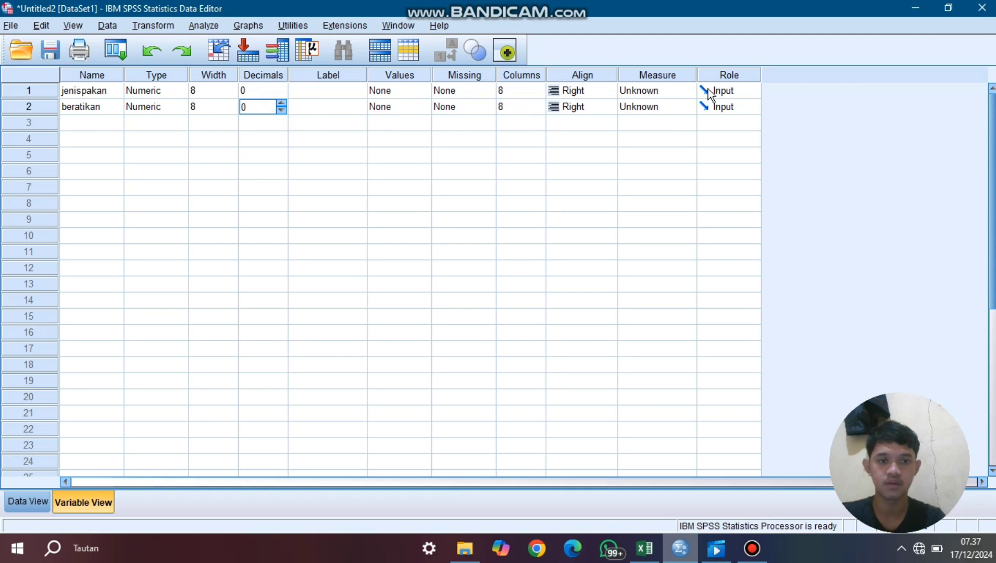
# - Set the measurement level of jenispakan to Nominal and of beratikan to Scale
pyautogui.click(659, 89)
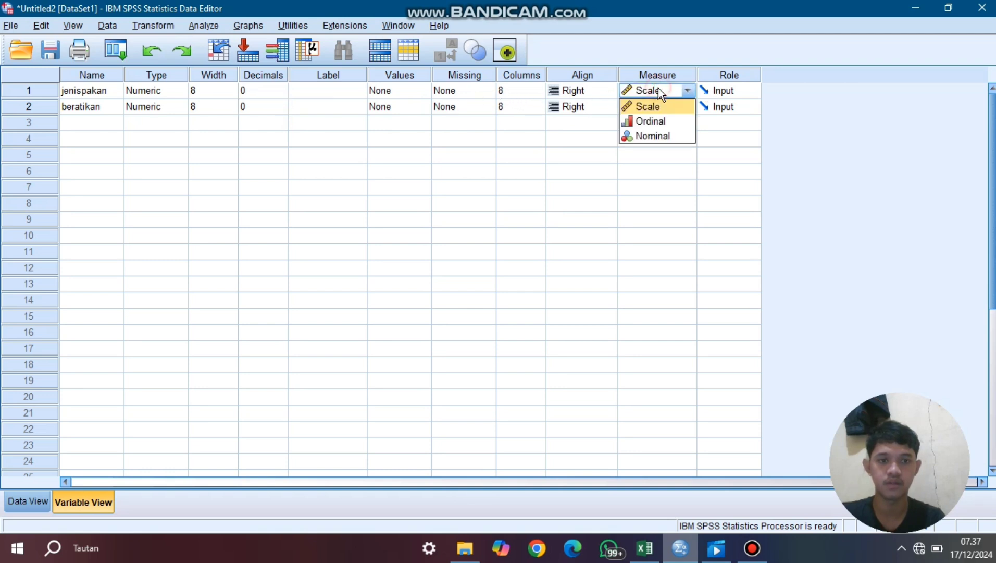
pyautogui.click(650, 137)
pyautogui.click(639, 108)
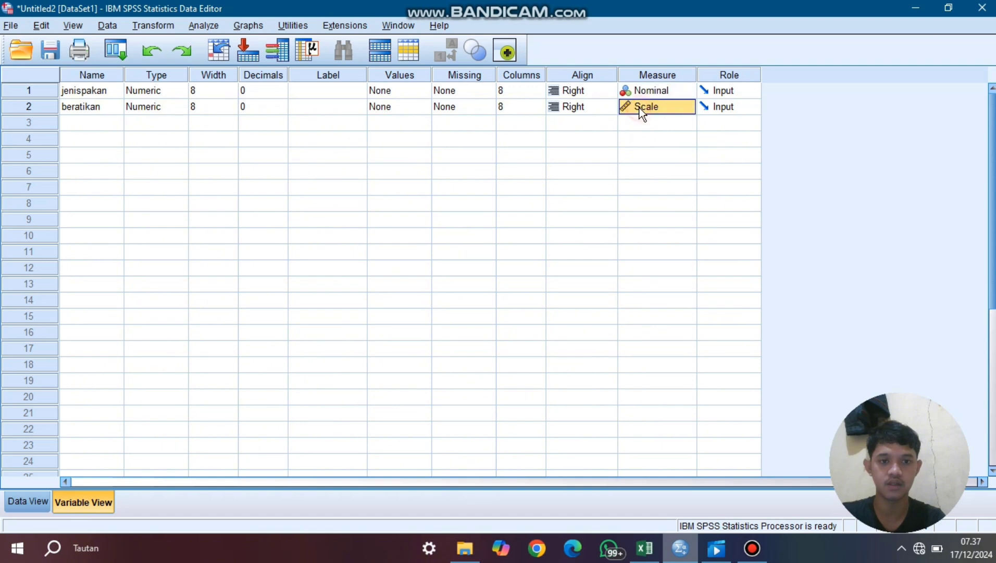
pyautogui.click(639, 108)
pyautogui.click(644, 119)
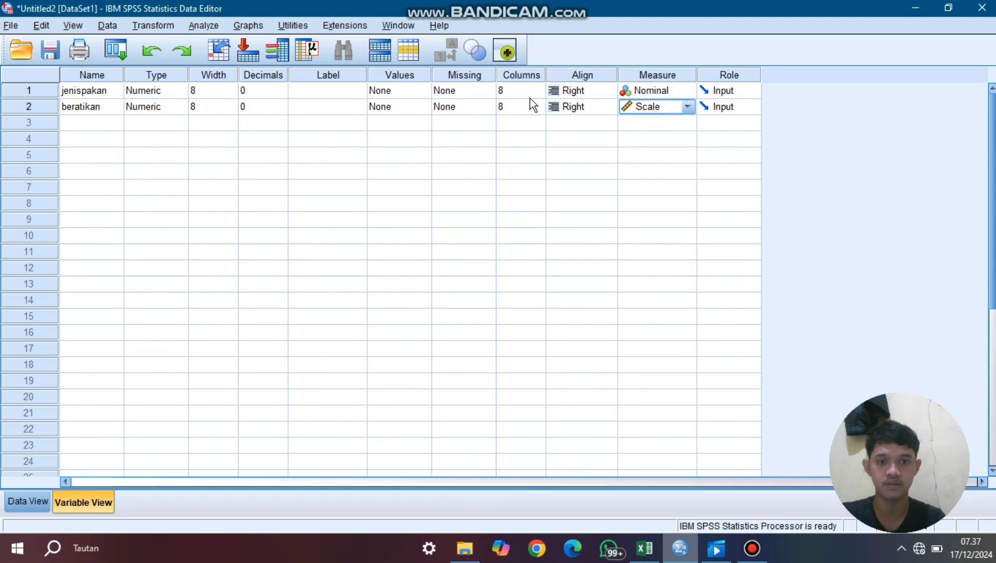
# - Open the value labels of jenispakan and add the label "pakan alami" for value 1
pyautogui.click(403, 90)
pyautogui.click(422, 92)
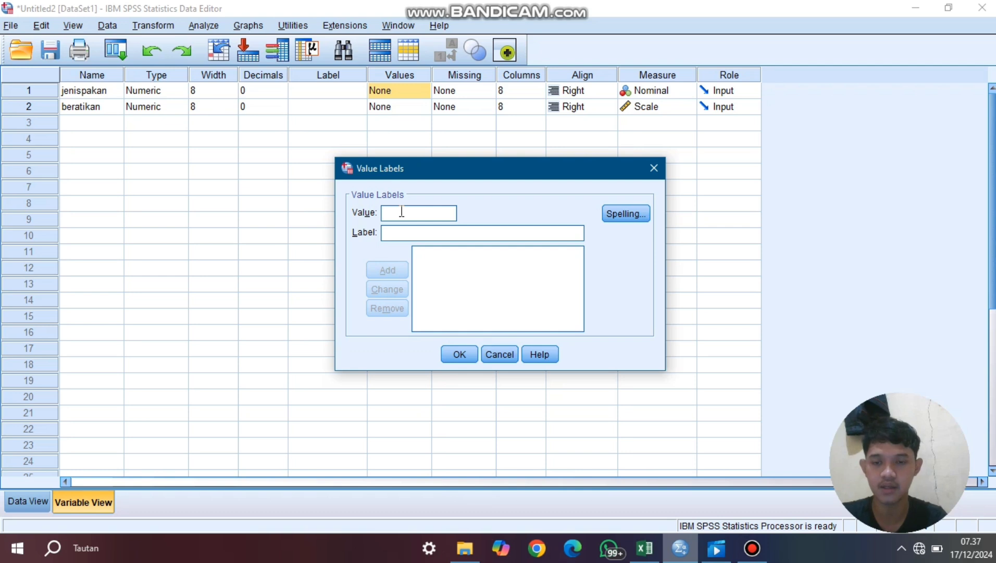
pyautogui.write('1')
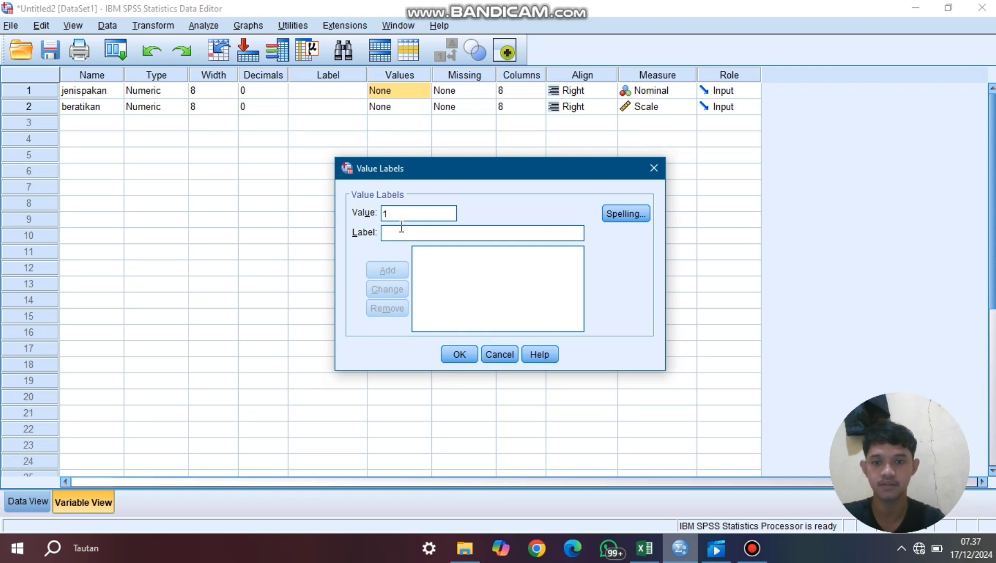
pyautogui.click(401, 230)
pyautogui.write('pak')
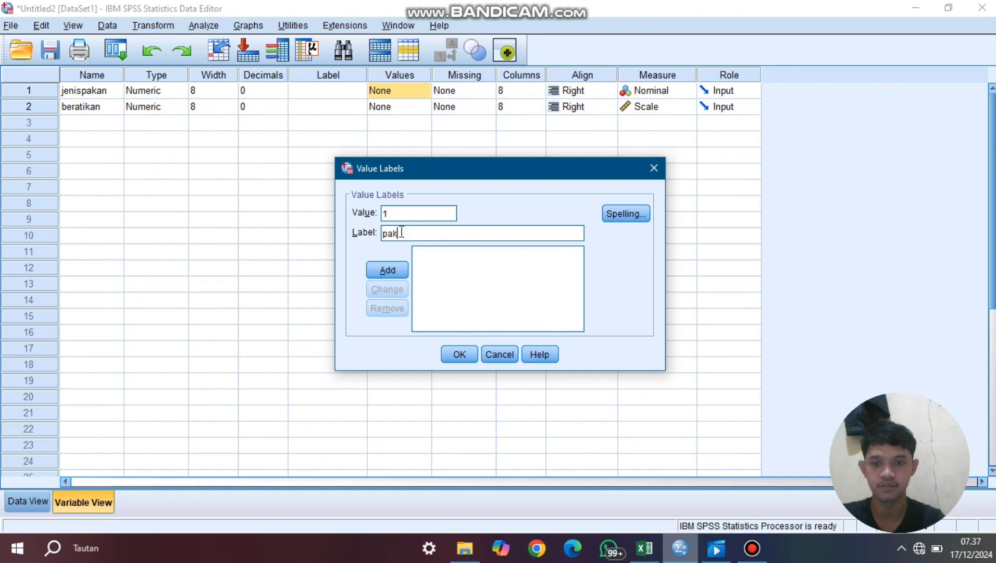
pyautogui.write('an')
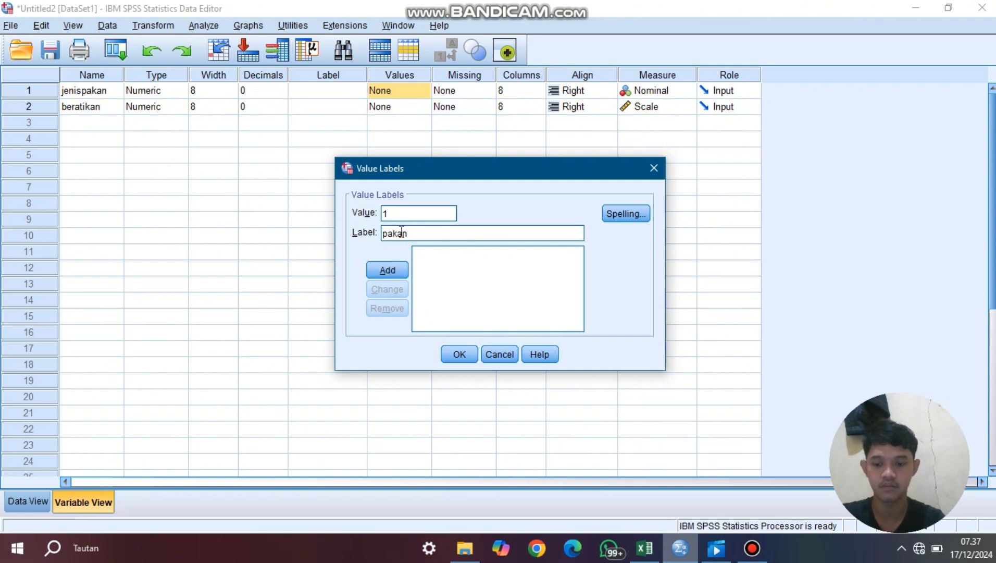
pyautogui.write(' ala,')
pyautogui.press('BackSpace')
pyautogui.press('BackSpace')
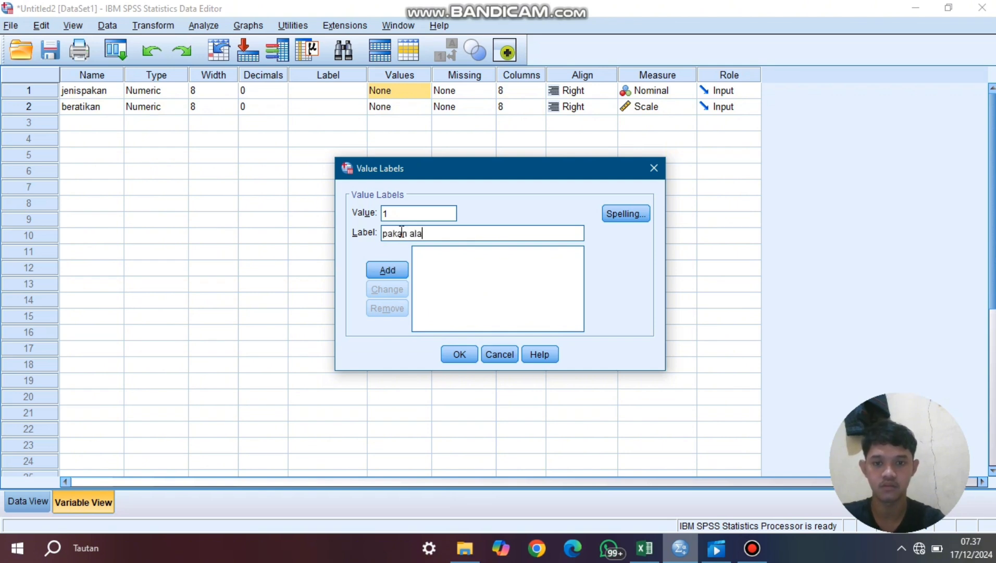
pyautogui.write('mi')
pyautogui.press('Return')
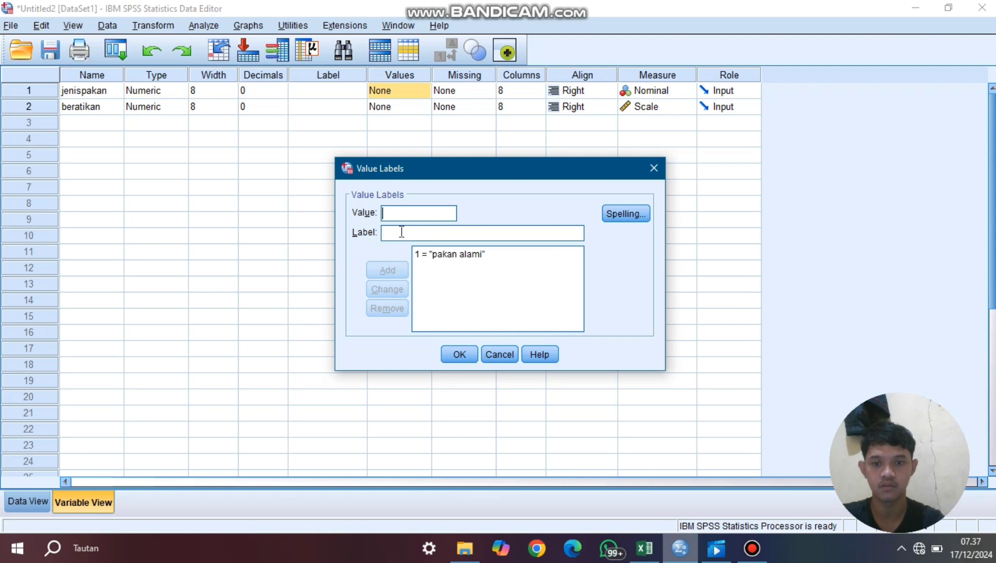
# - Add the label "pakan pelet" for value 2 of jenispakan
pyautogui.write('2')
pyautogui.click(409, 233)
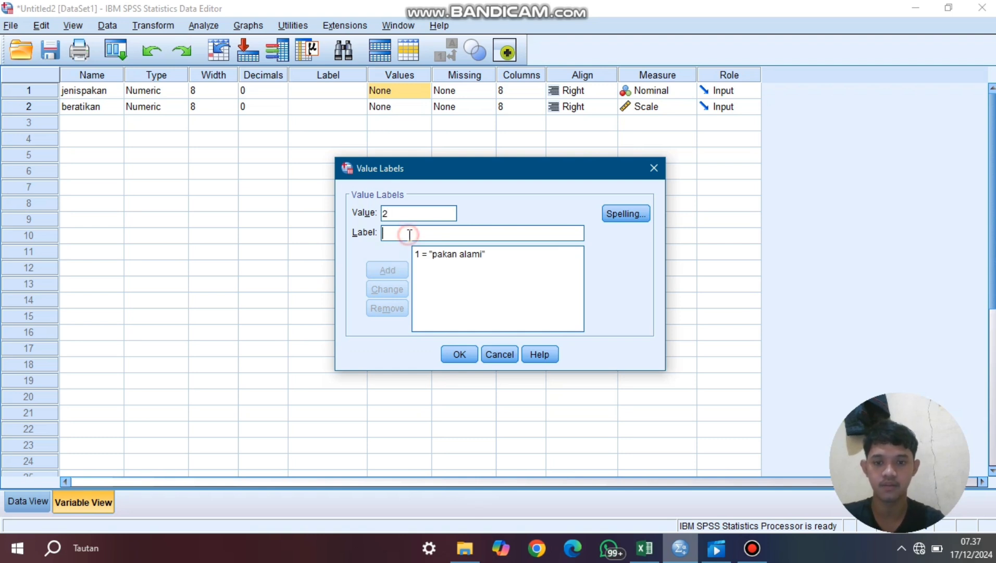
pyautogui.write('paka')
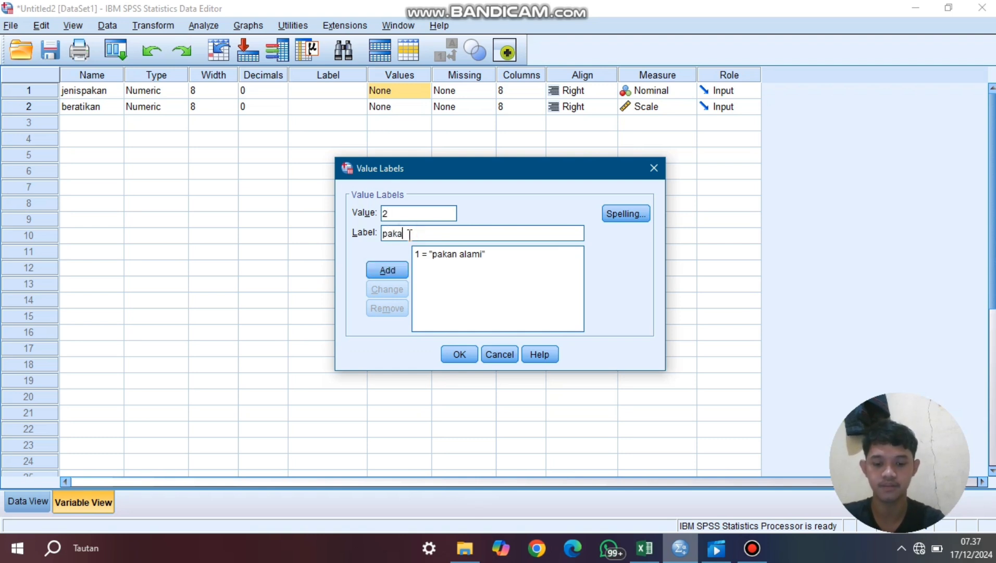
pyautogui.write('n peley')
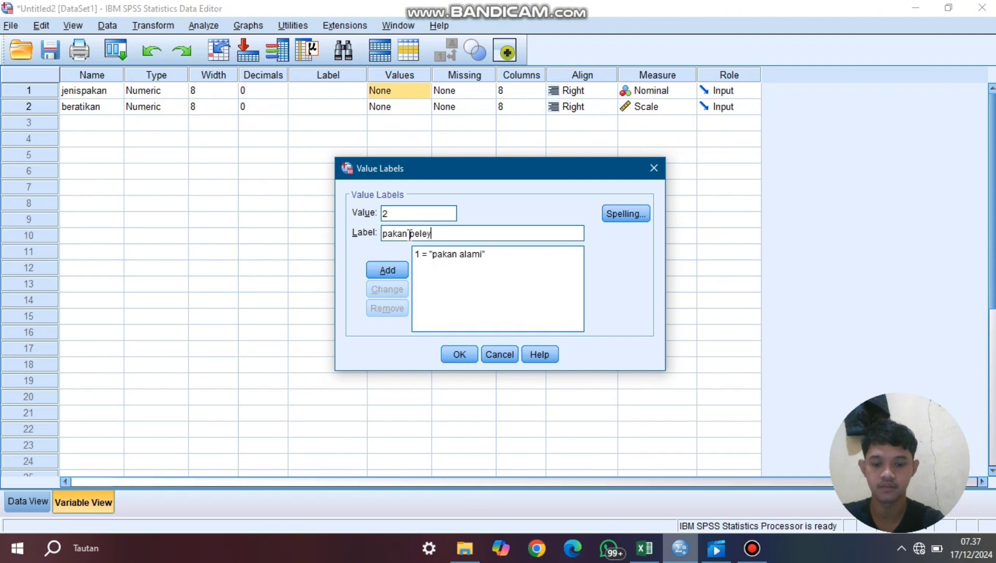
pyautogui.press('Return')
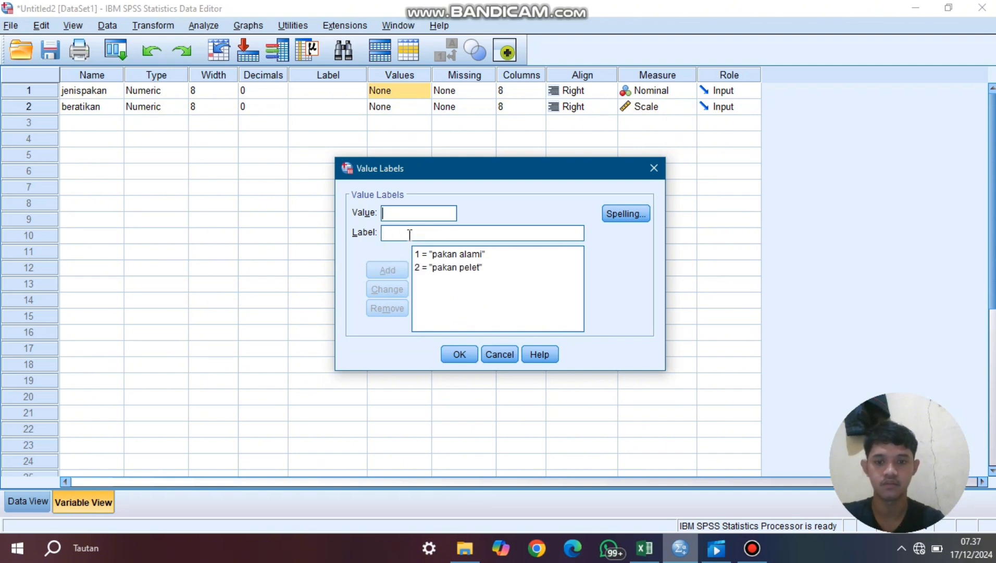
# - Add the label "pakan buatan" for value 3 of jenispakan and accept the value labels
pyautogui.write('3')
pyautogui.click(410, 234)
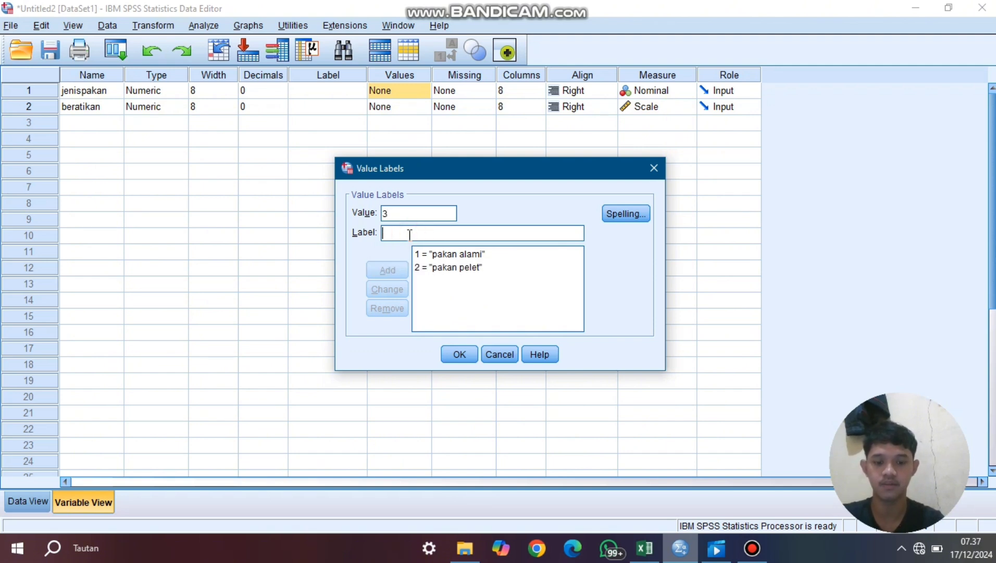
pyautogui.write('pakan')
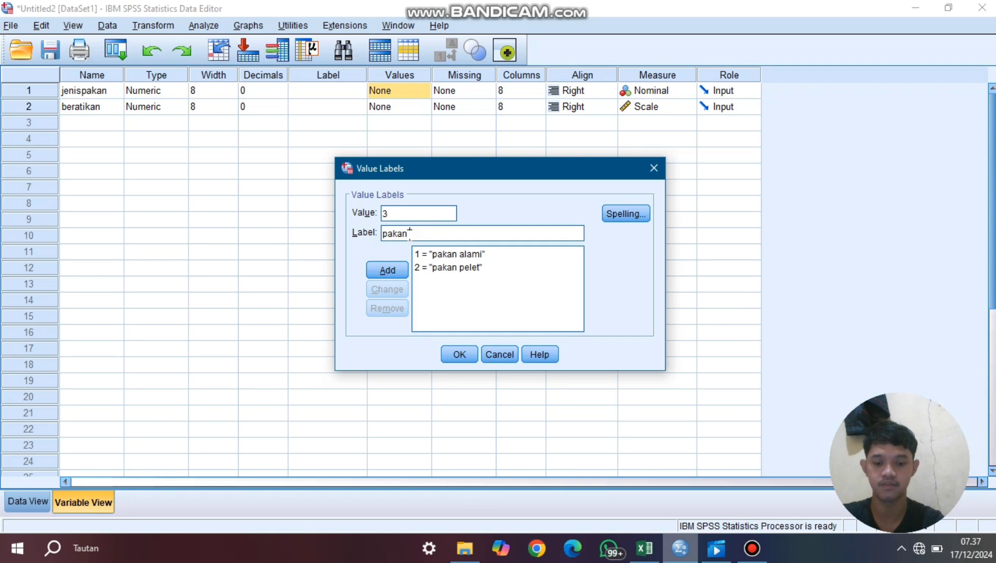
pyautogui.write(' buatan')
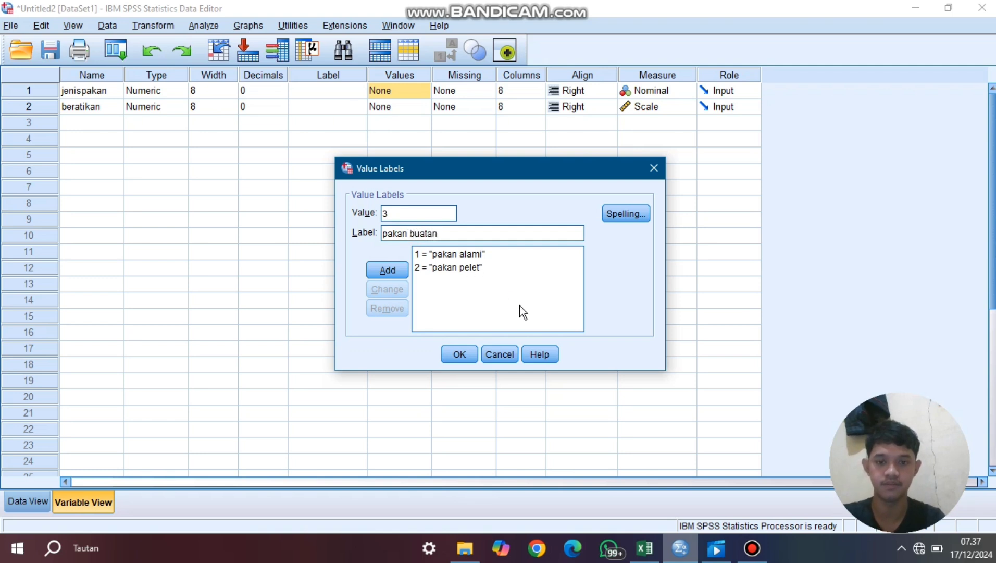
pyautogui.press('Return')
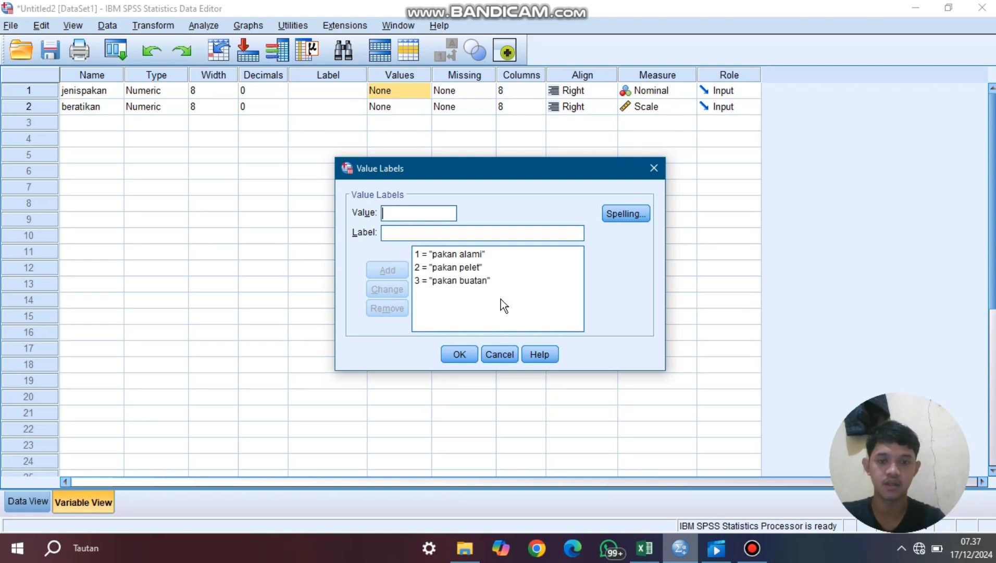
pyautogui.click(459, 354)
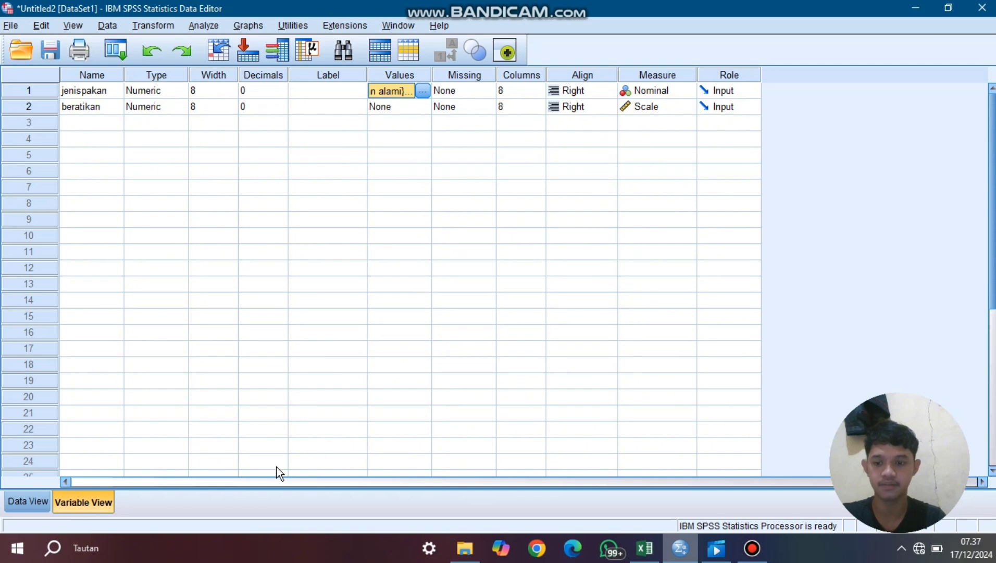
# - Set up an Explore analysis with beratikan as the dependent variable and jenispakan as the factor
pyautogui.click(205, 26)
pyautogui.moveTo(234, 43)
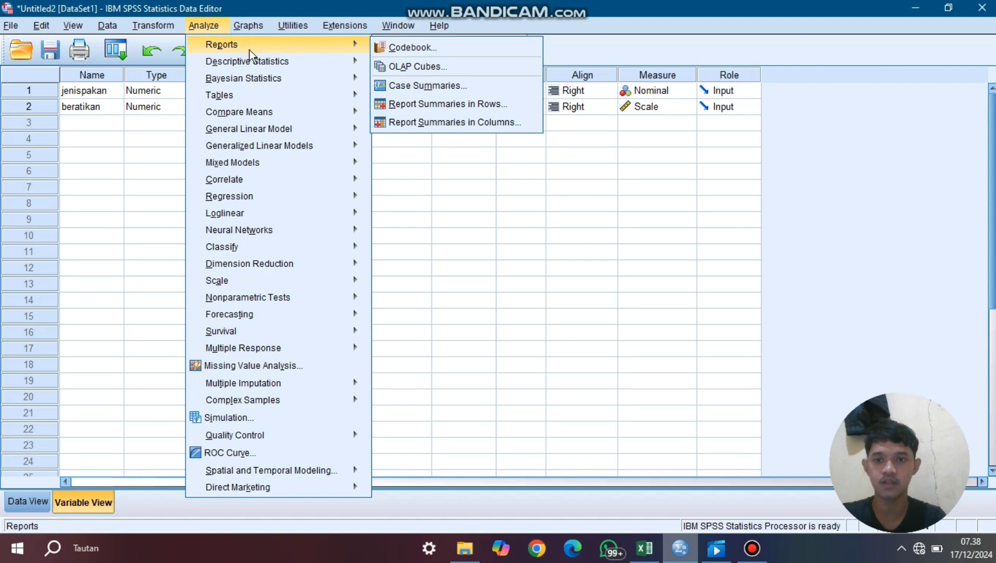
pyautogui.moveTo(257, 59)
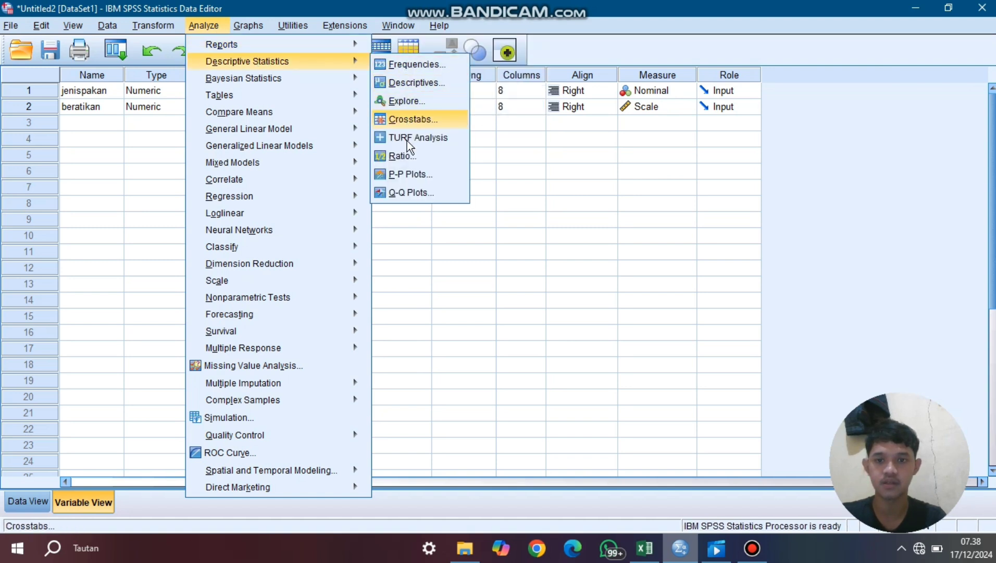
pyautogui.click(406, 106)
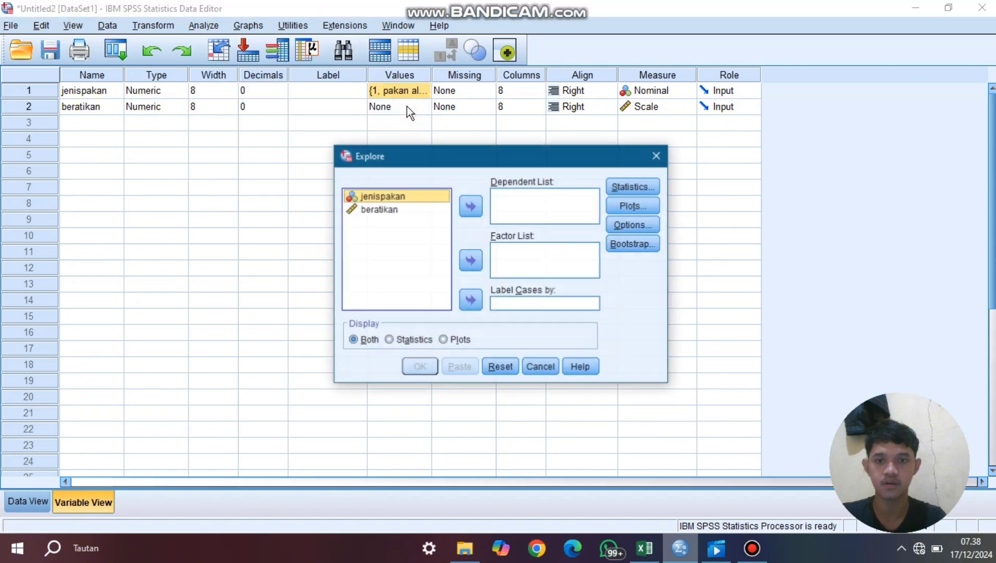
pyautogui.click(469, 261)
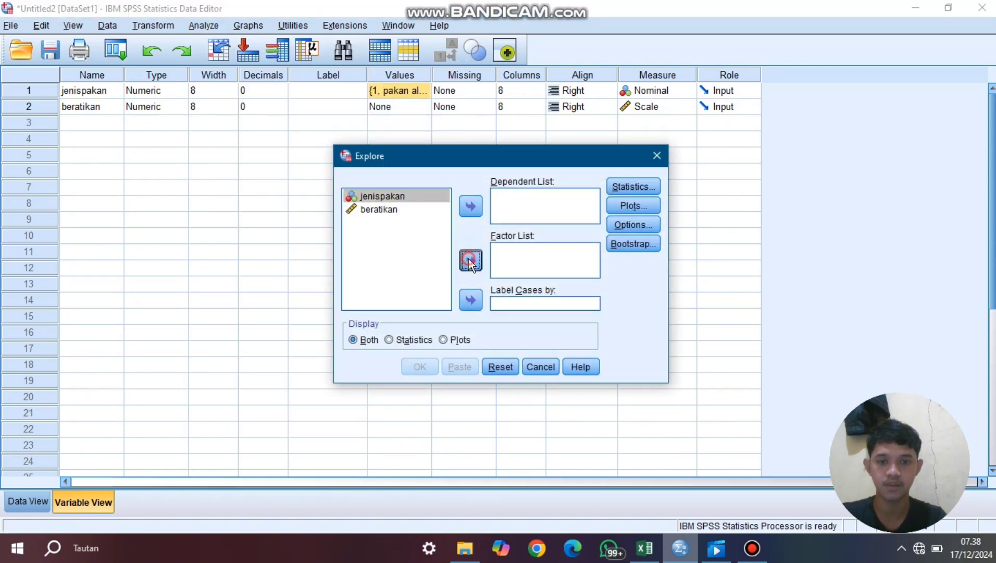
pyautogui.click(399, 195)
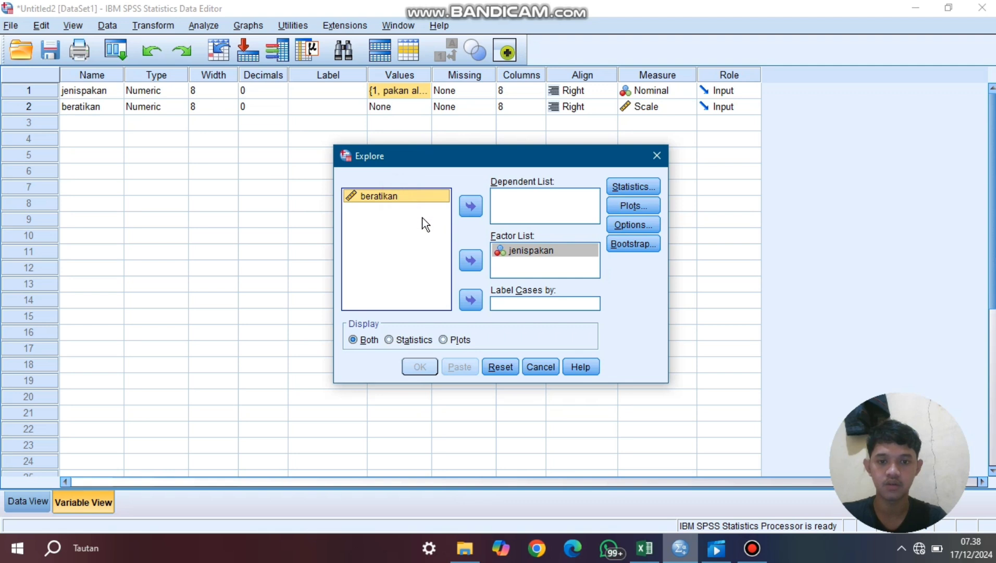
pyautogui.click(469, 207)
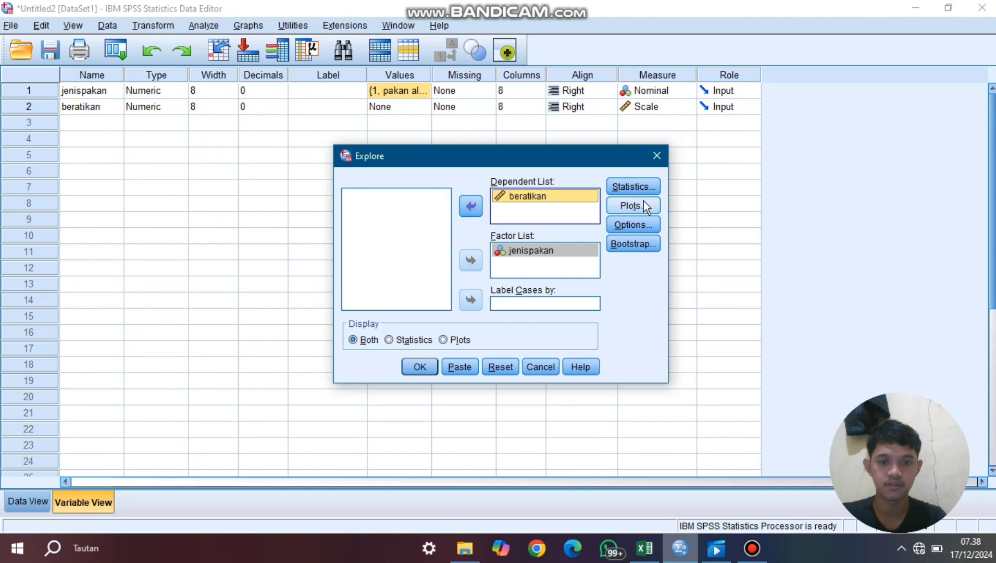
# - Include normality plots with tests in the Explore analysis and run it
pyautogui.click(626, 204)
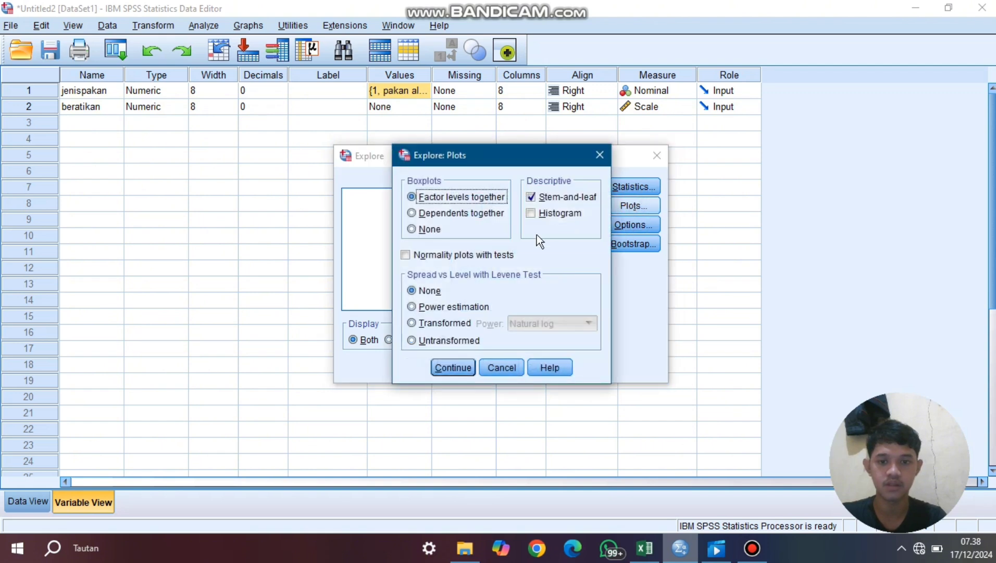
pyautogui.click(406, 254)
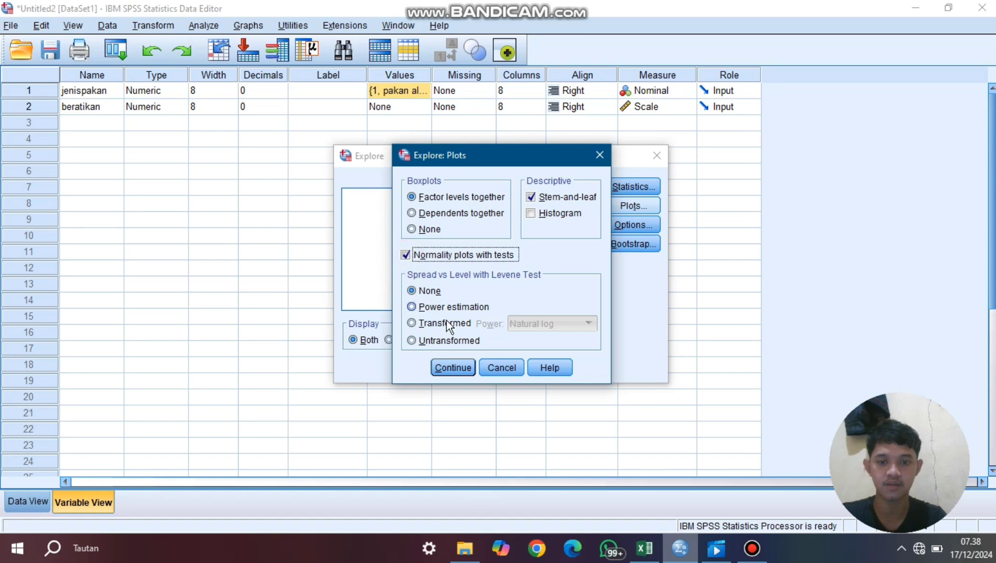
pyautogui.click(455, 366)
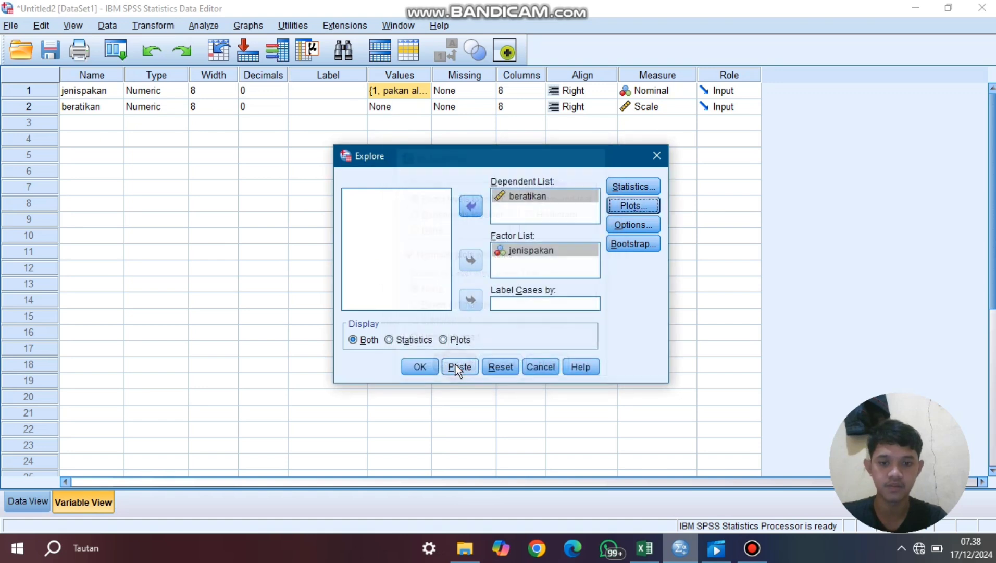
pyautogui.click(419, 367)
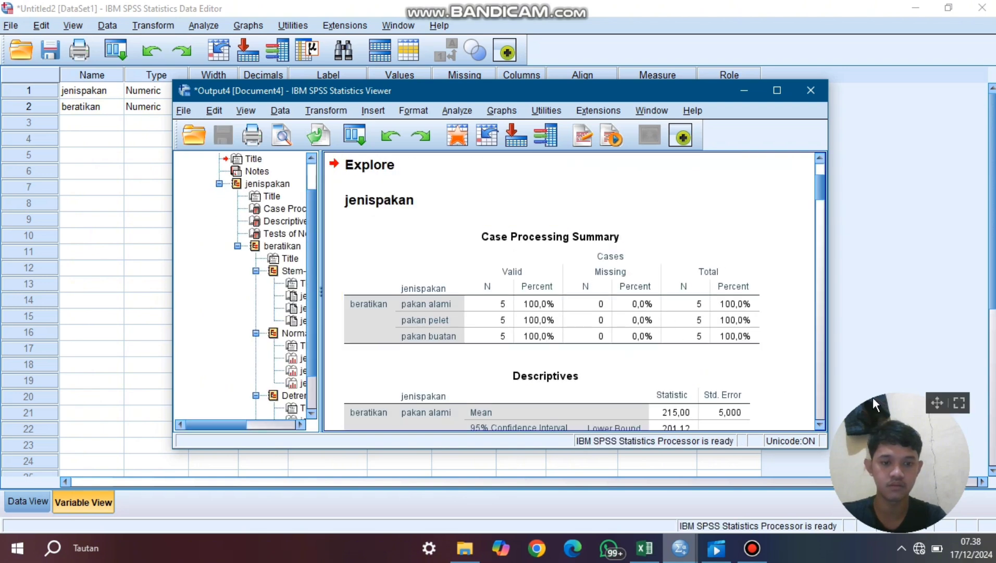
# - Examine the Tests of Normality table for beratikan by jenispakan in the Explore output
pyautogui.moveTo(944, 394); pyautogui.dragTo(975, 394)
pyautogui.click(820, 423)
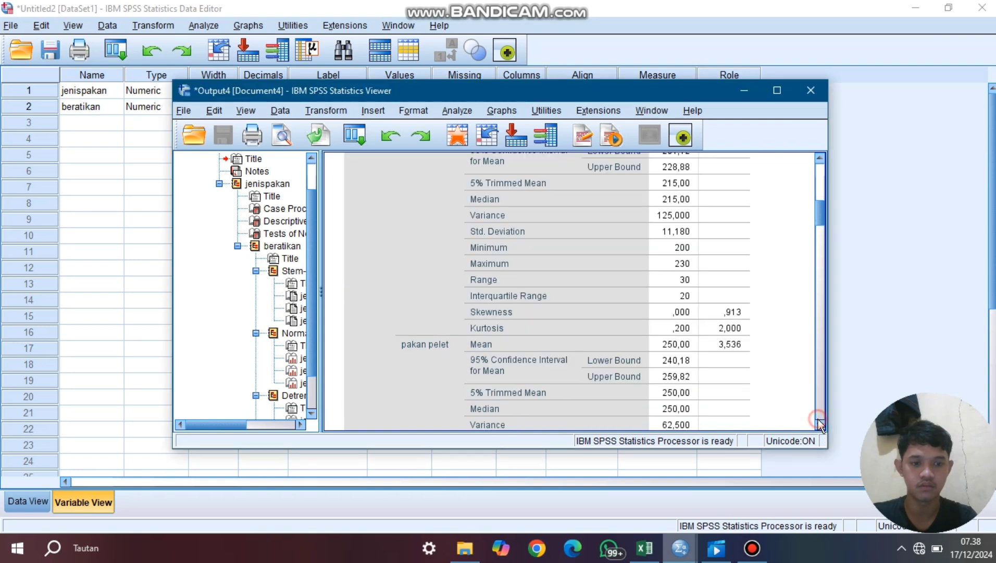
pyautogui.click(820, 157)
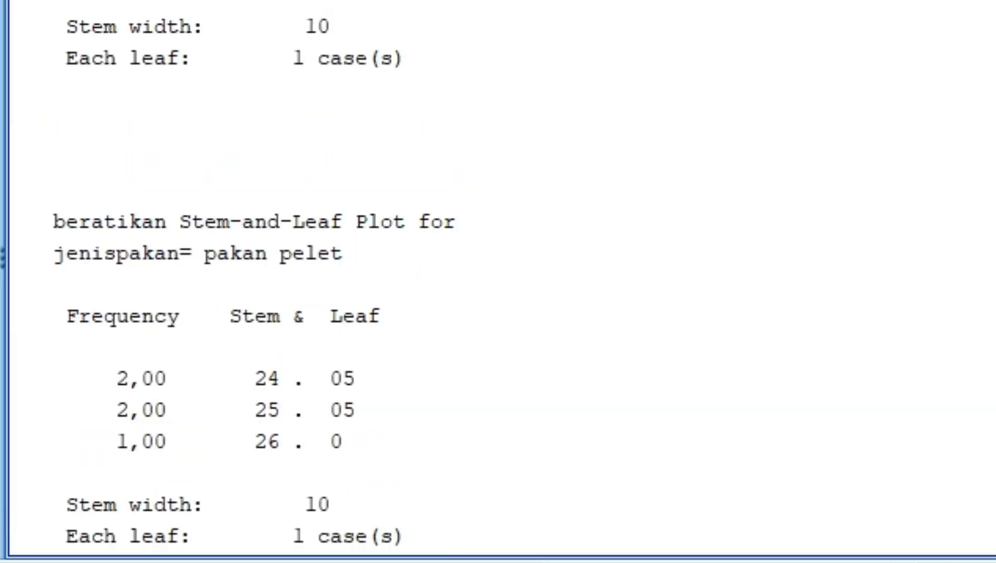
pyautogui.scroll(10, 498, 281)
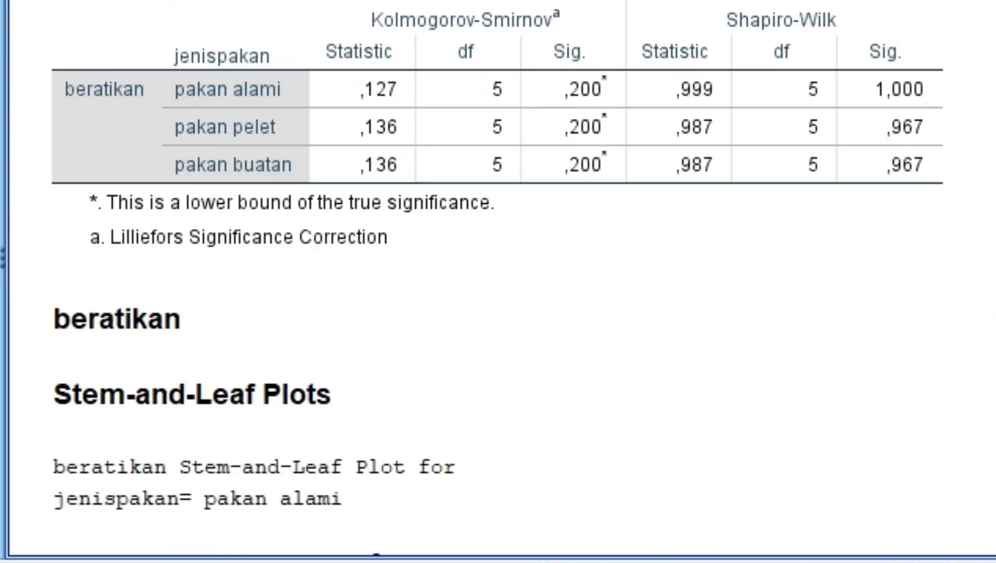
pyautogui.click(648, 347)
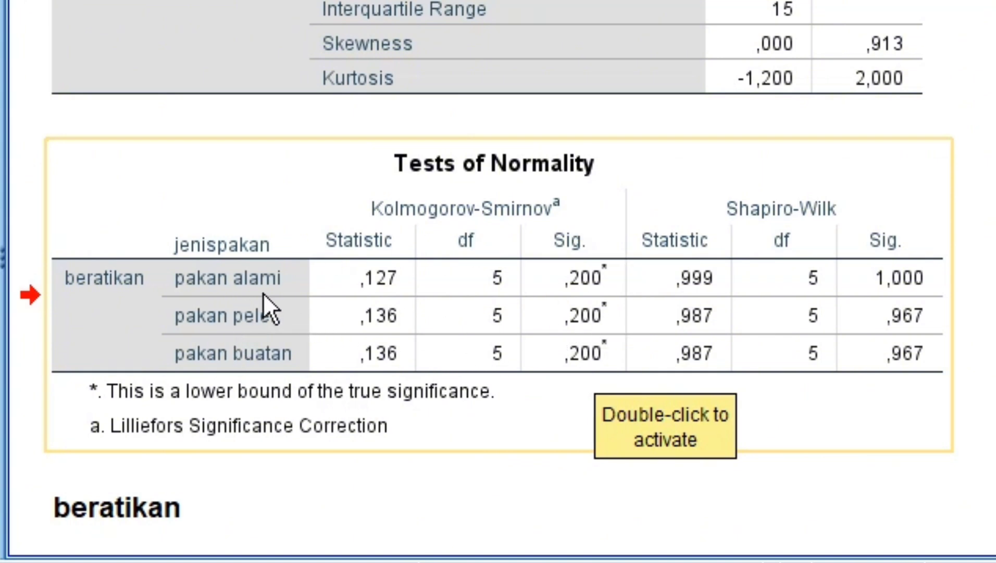
pyautogui.click(262, 385)
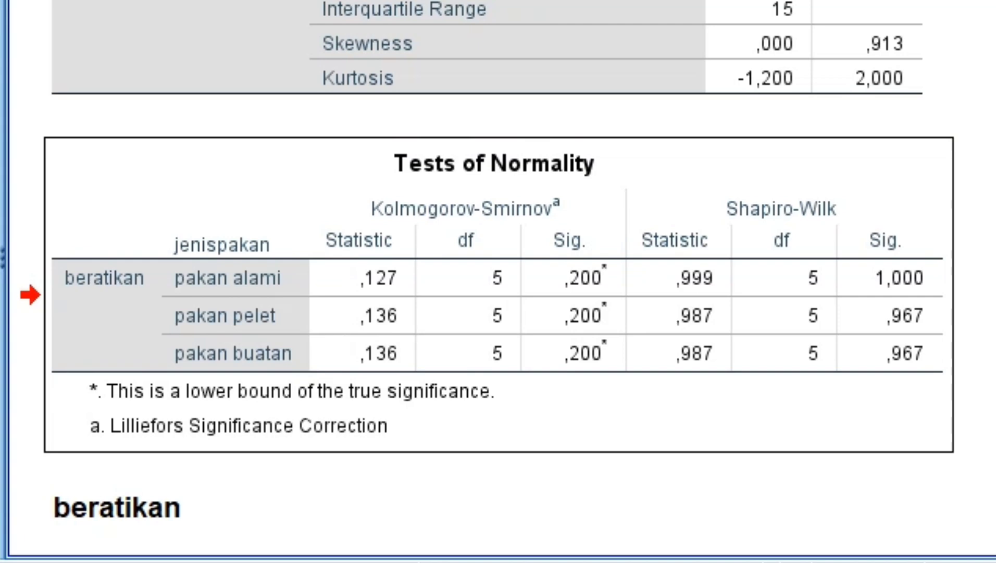
pyautogui.scroll(3, 487, 278)
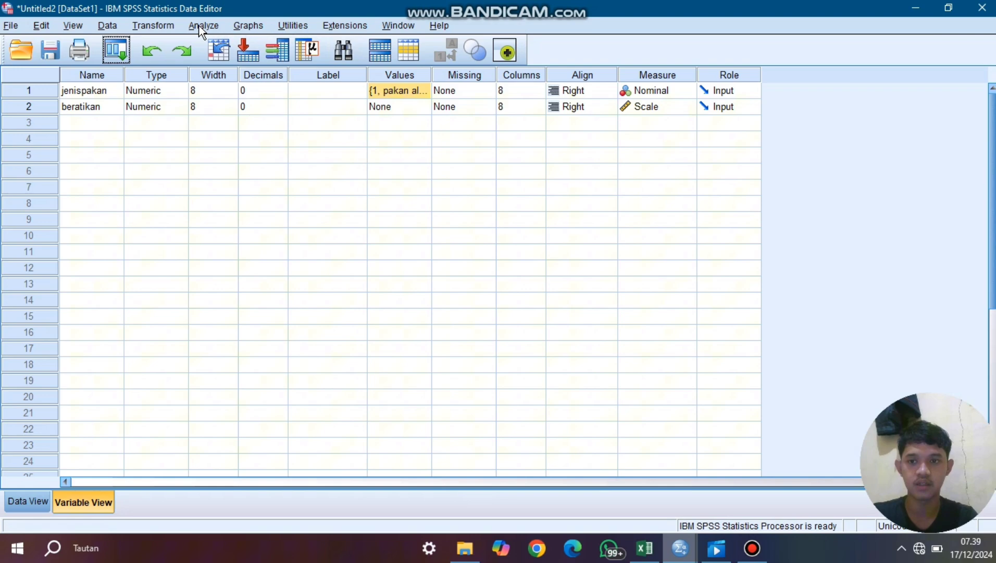
# - Set up a One-Way ANOVA with beratikan as the dependent variable and jenispakan as the factor
pyautogui.click(202, 26)
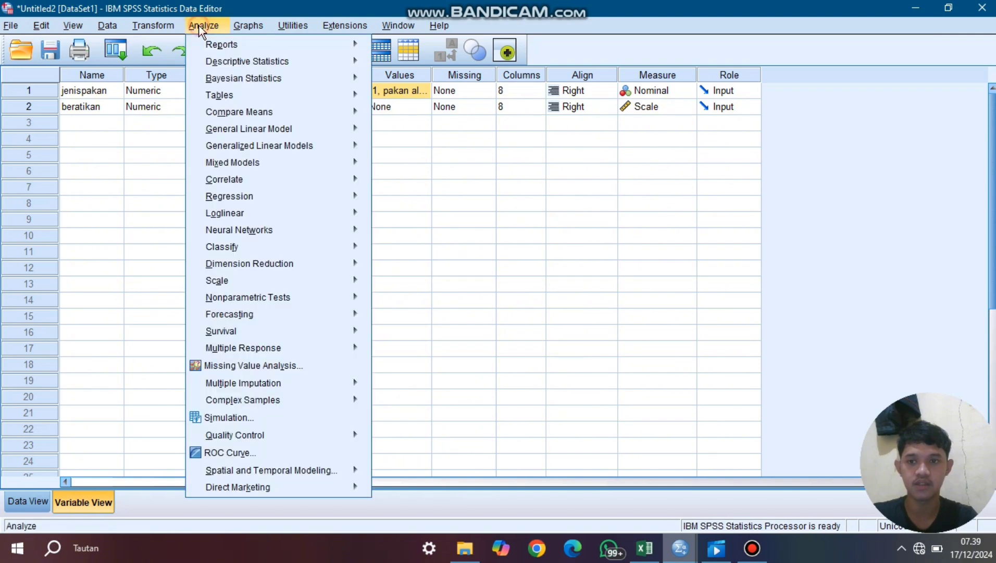
pyautogui.moveTo(250, 78)
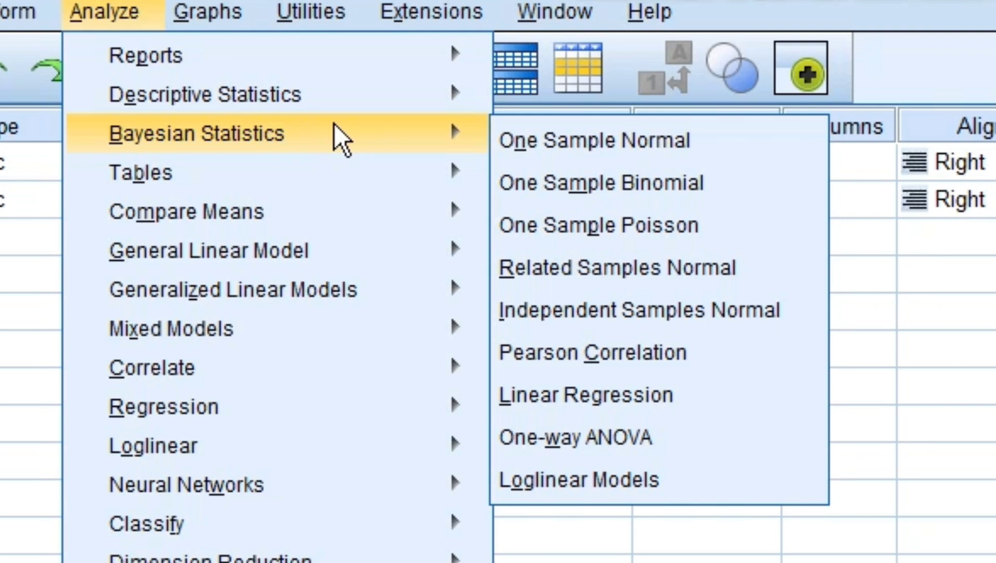
pyautogui.moveTo(227, 211)
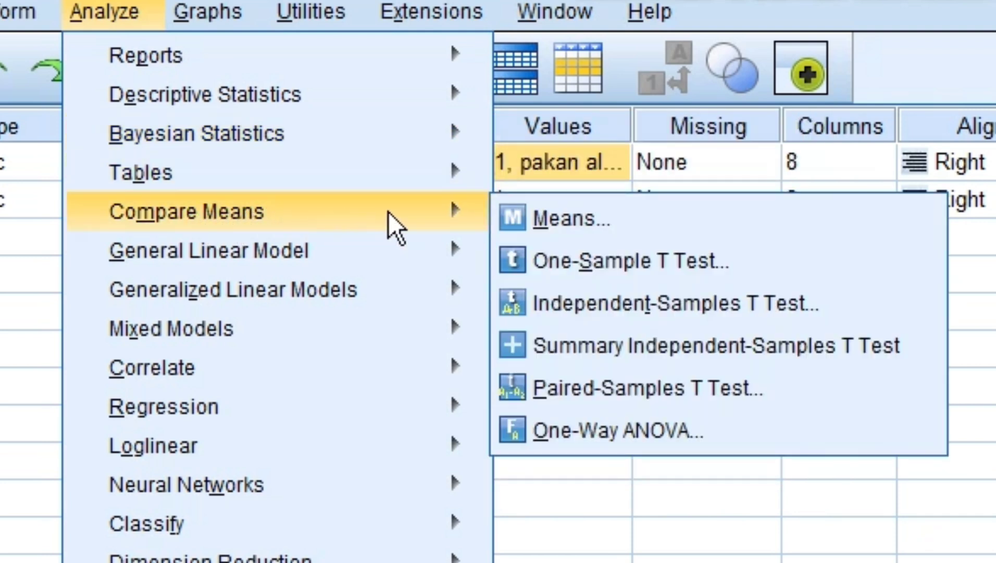
pyautogui.click(658, 423)
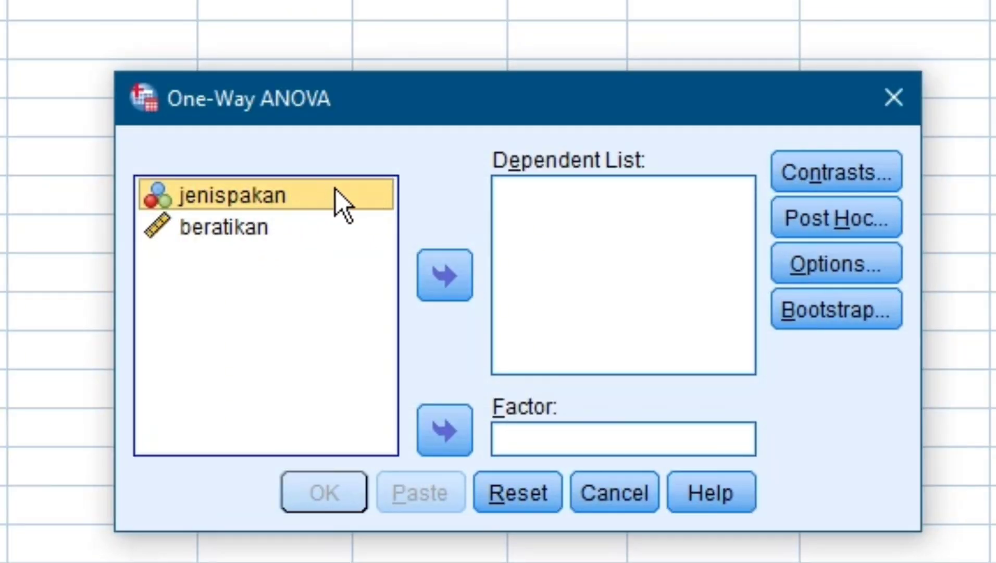
pyautogui.click(448, 417)
pyautogui.click(284, 197)
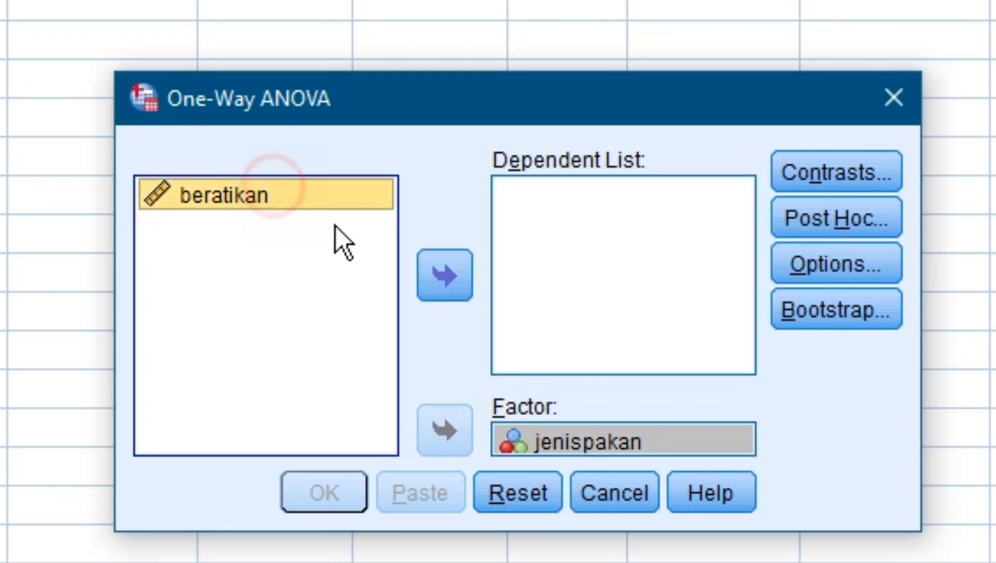
pyautogui.click(438, 254)
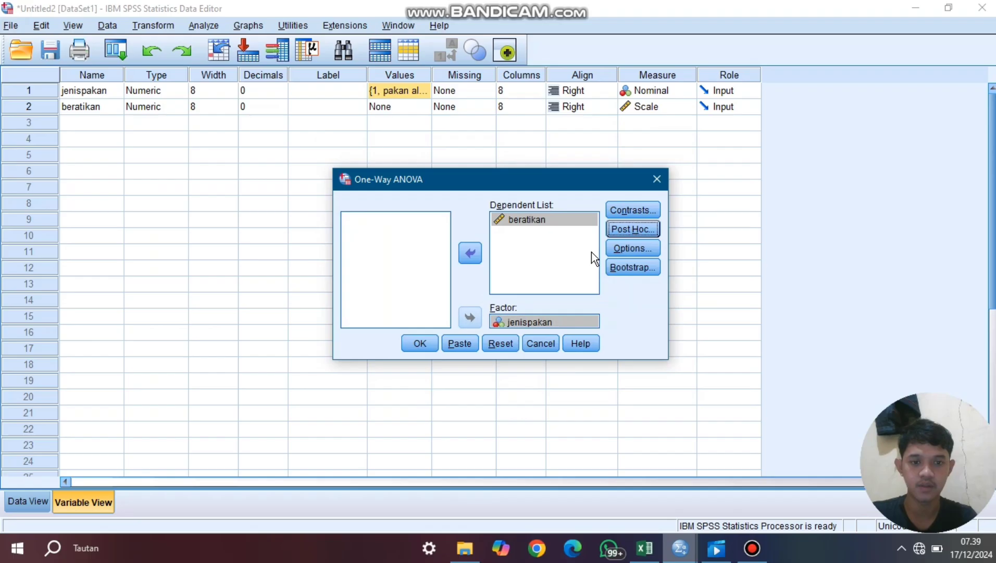
# - Select the LSD, Tukey and Duncan post hoc tests for the One-Way ANOVA and run it
pyautogui.click(640, 232)
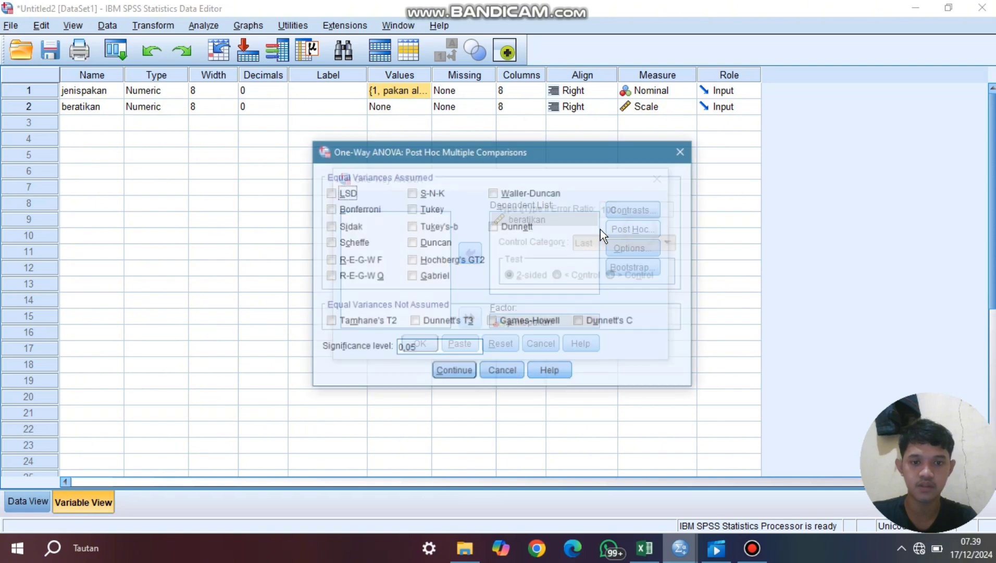
pyautogui.click(329, 193)
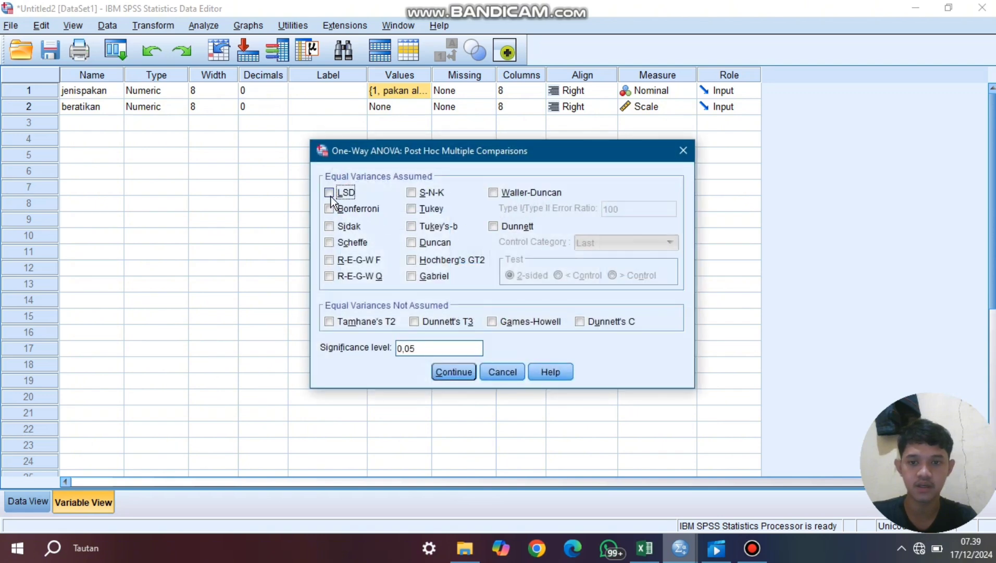
pyautogui.click(411, 209)
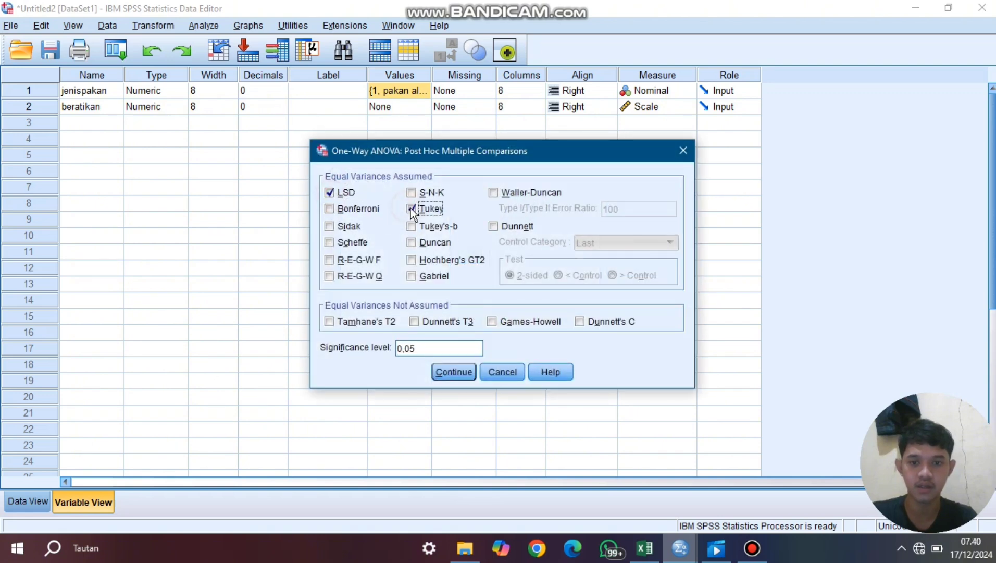
pyautogui.click(411, 242)
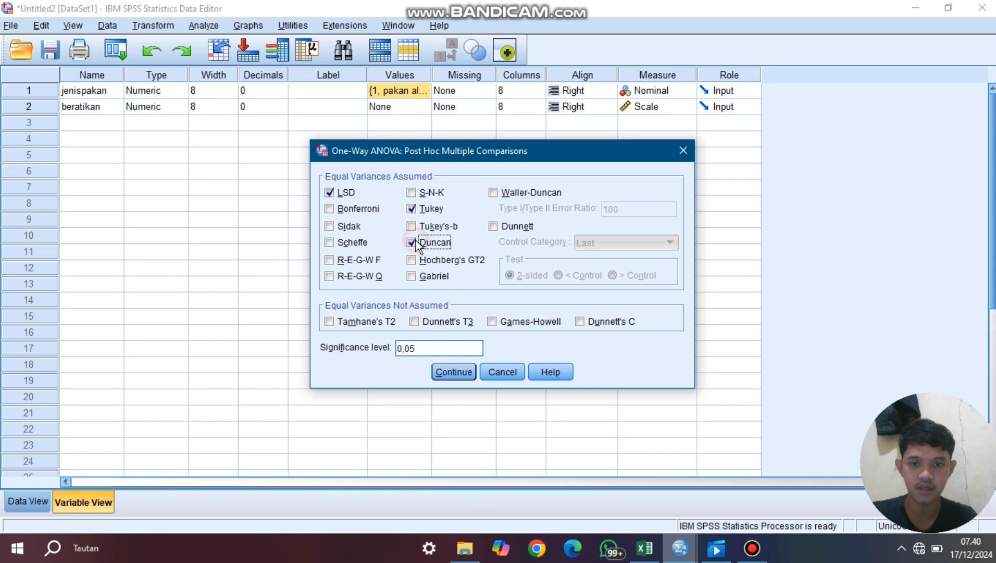
pyautogui.click(463, 377)
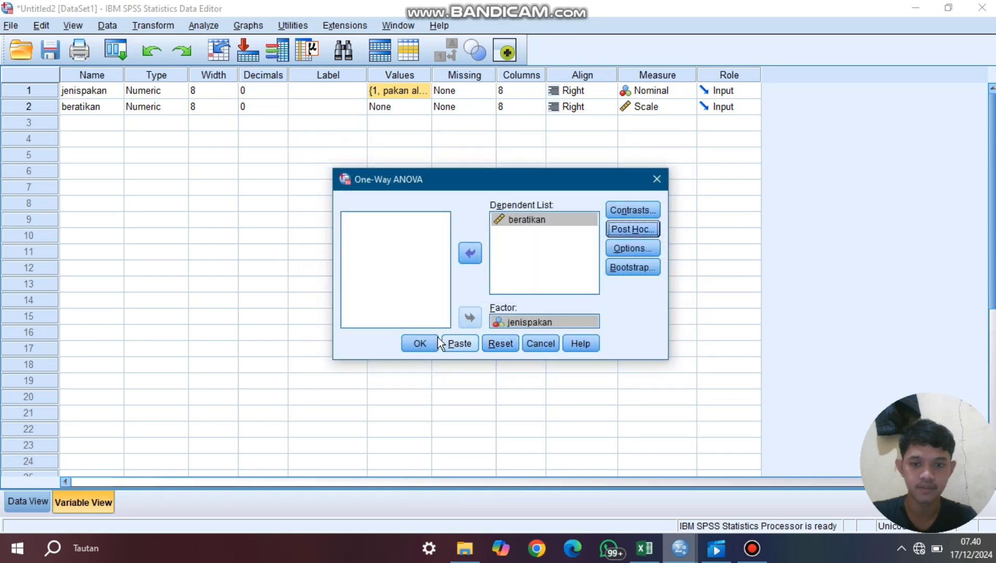
pyautogui.click(423, 343)
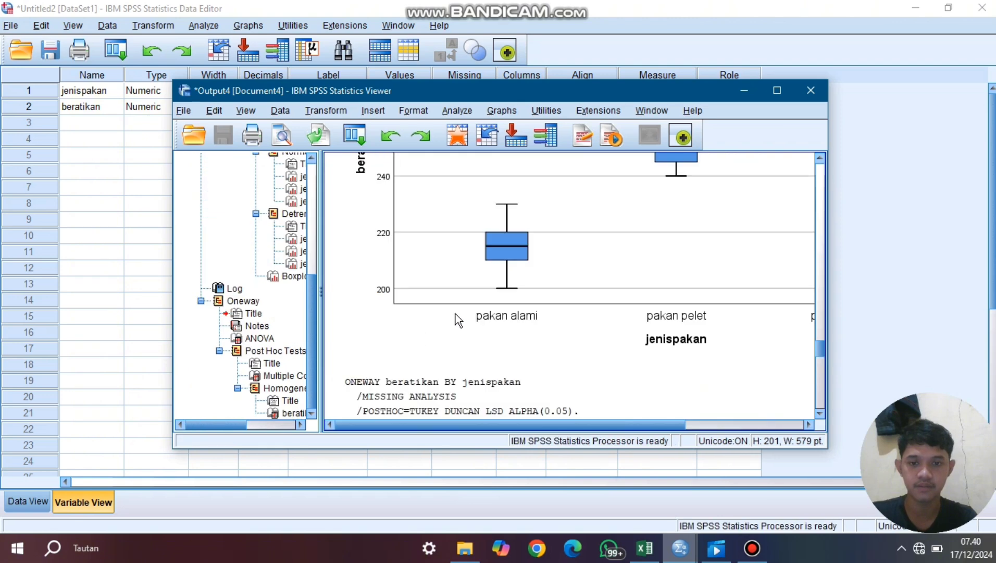
# - Review the Homogeneous Subsets table for beratikan in the ANOVA output, then minimize the output viewer
pyautogui.click(821, 411)
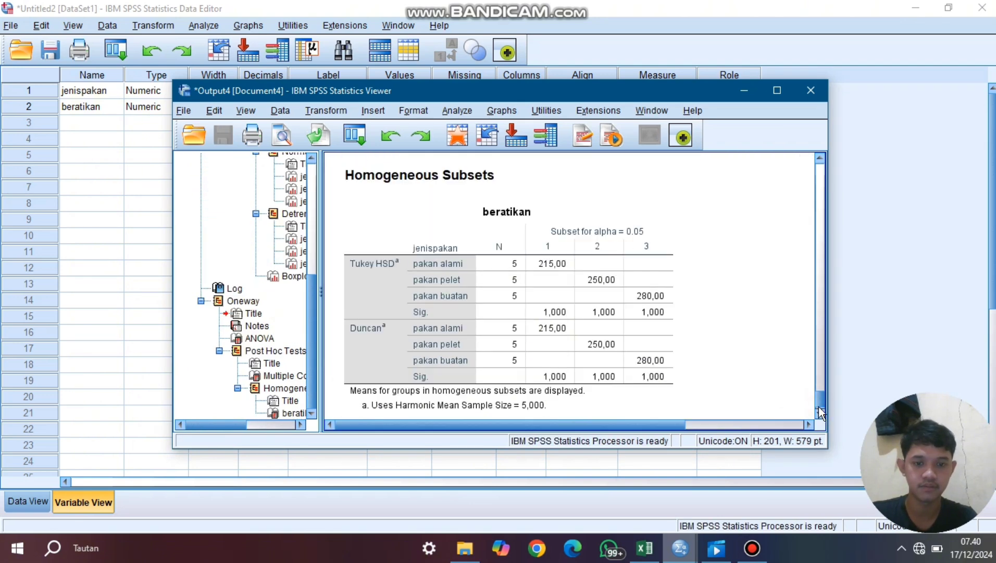
pyautogui.click(674, 348)
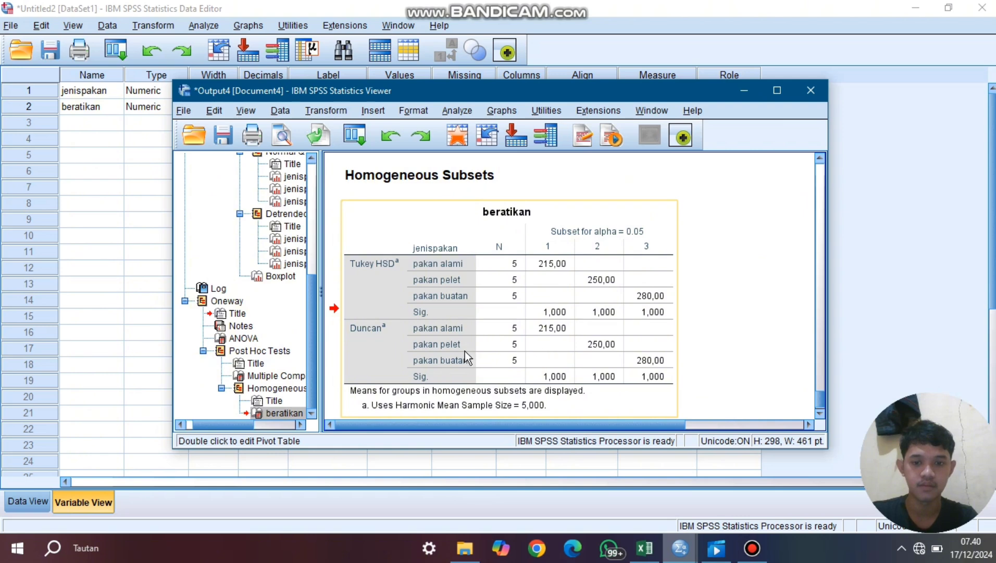
pyautogui.click(746, 88)
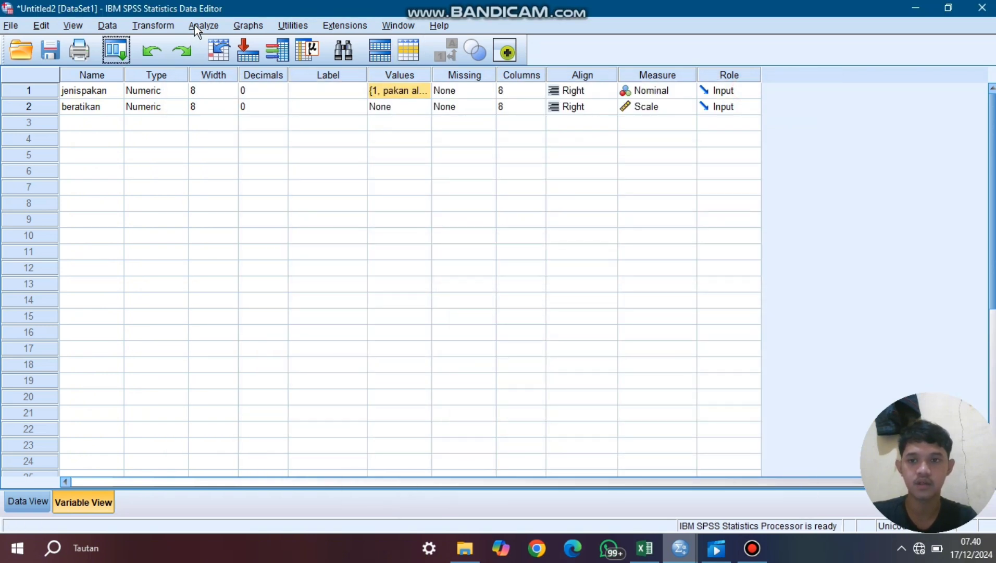
# - Set up a Kruskal-Wallis H test for several independent samples with beratikan as the test variable and jenispakan as the grouping variable
pyautogui.click(194, 25)
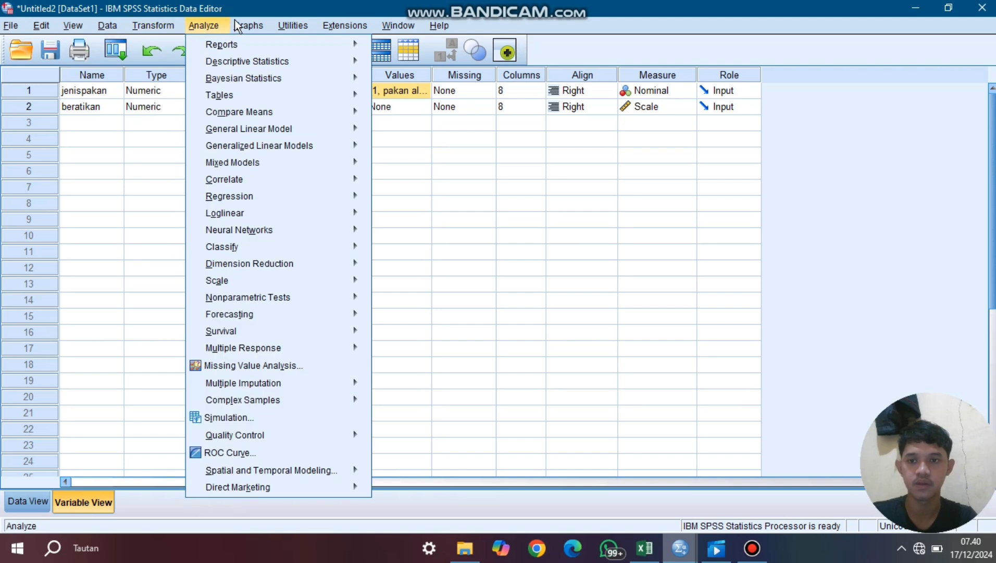
pyautogui.click(216, 24)
pyautogui.click(217, 24)
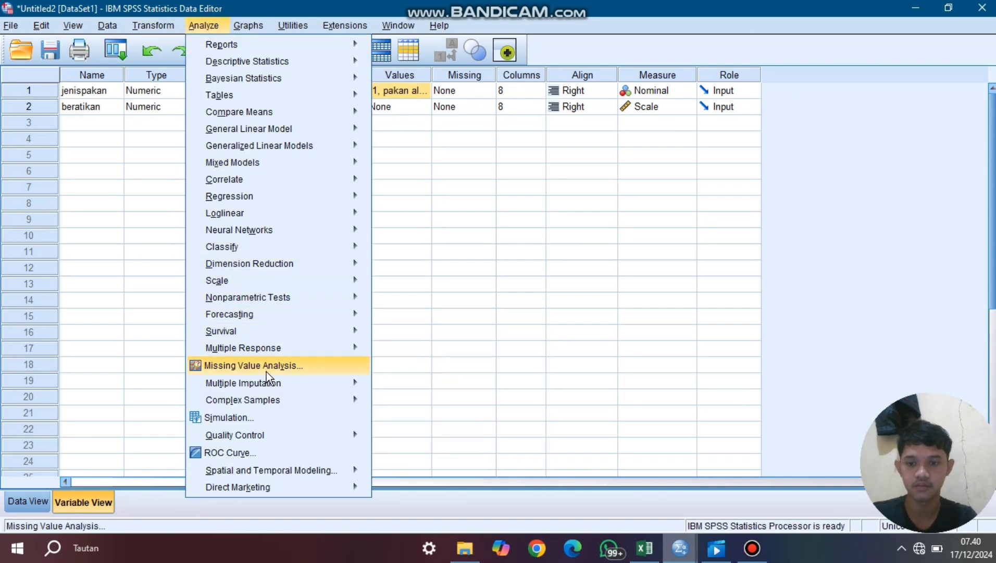
pyautogui.moveTo(270, 302)
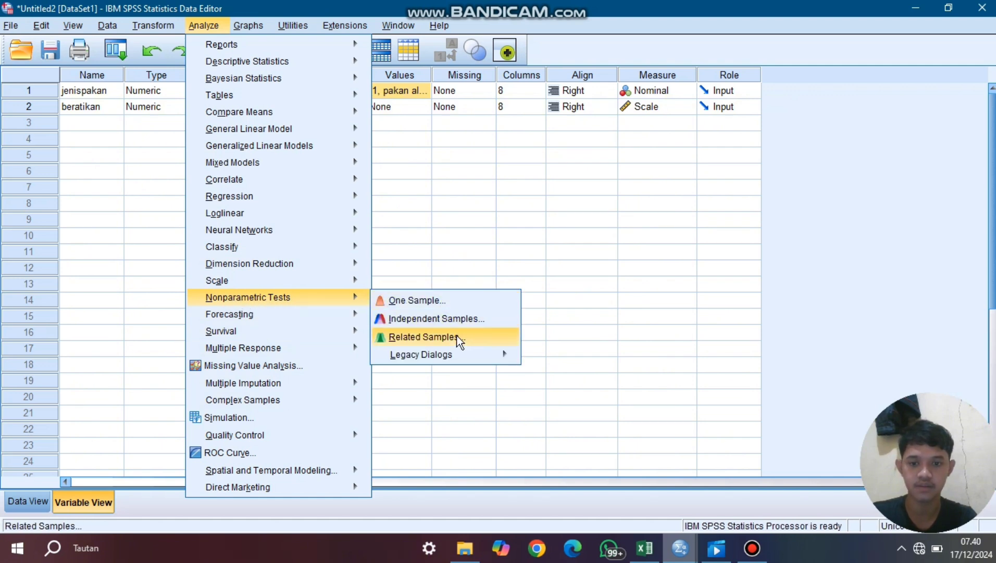
pyautogui.moveTo(457, 348)
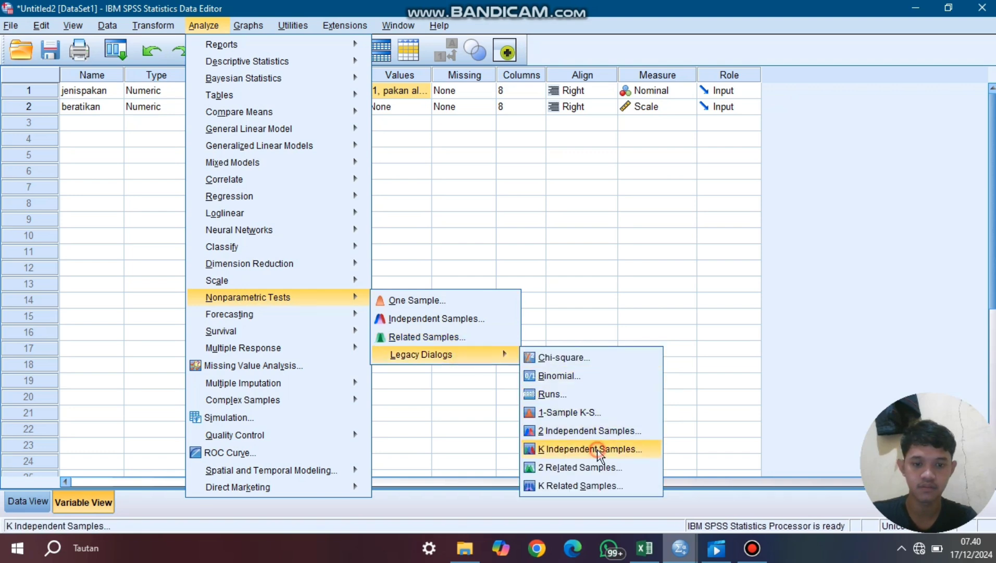
pyautogui.click(589, 447)
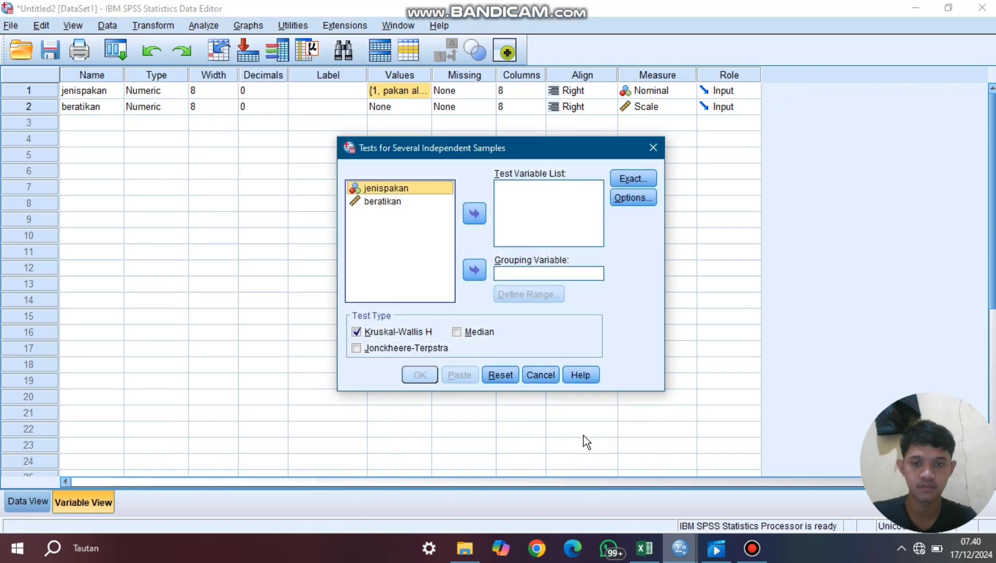
pyautogui.click(474, 271)
pyautogui.click(395, 183)
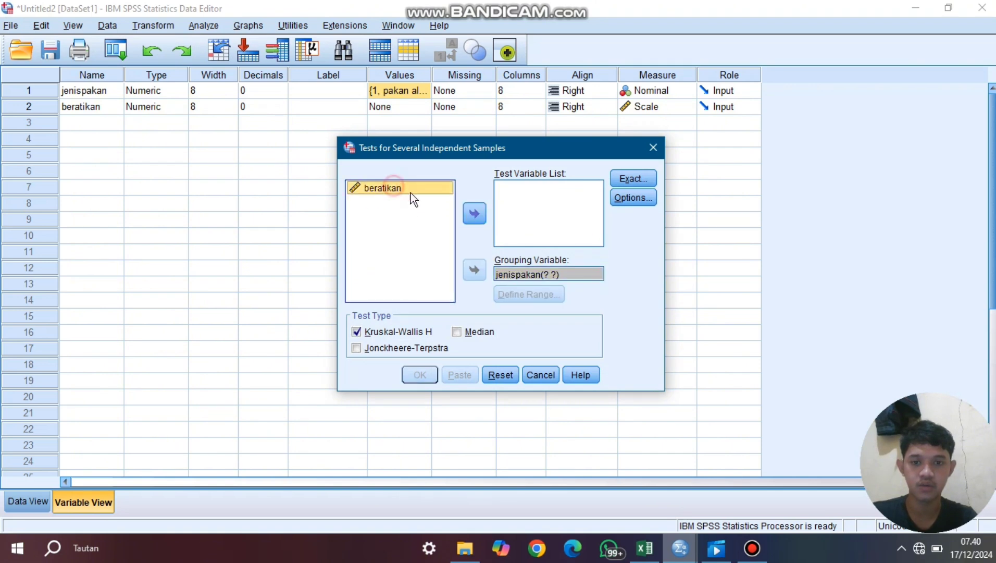
pyautogui.click(474, 215)
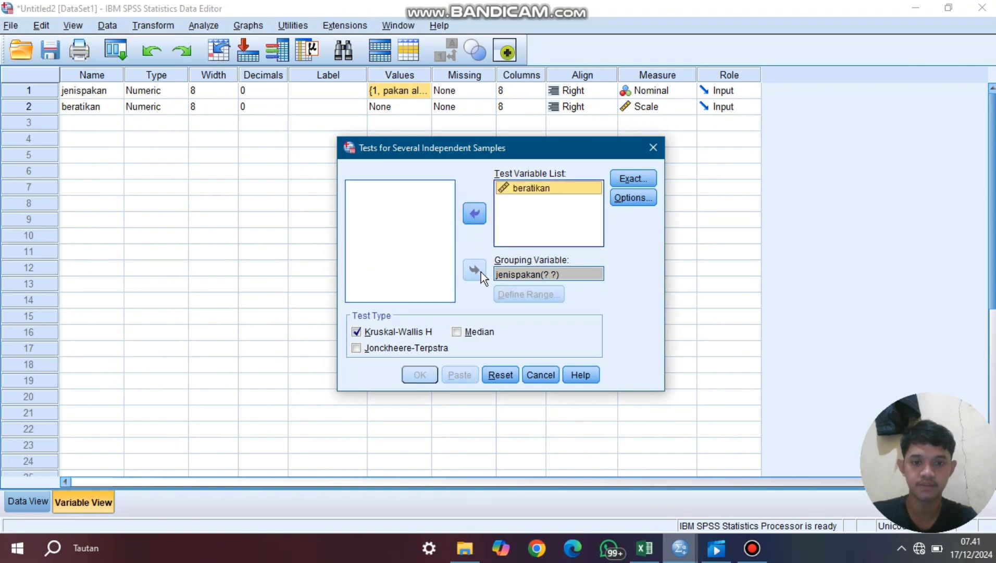
# - Define the jenispakan grouping range as minimum 1 and maximum 3, and run the Kruskal-Wallis test
pyautogui.click(530, 268)
pyautogui.click(542, 292)
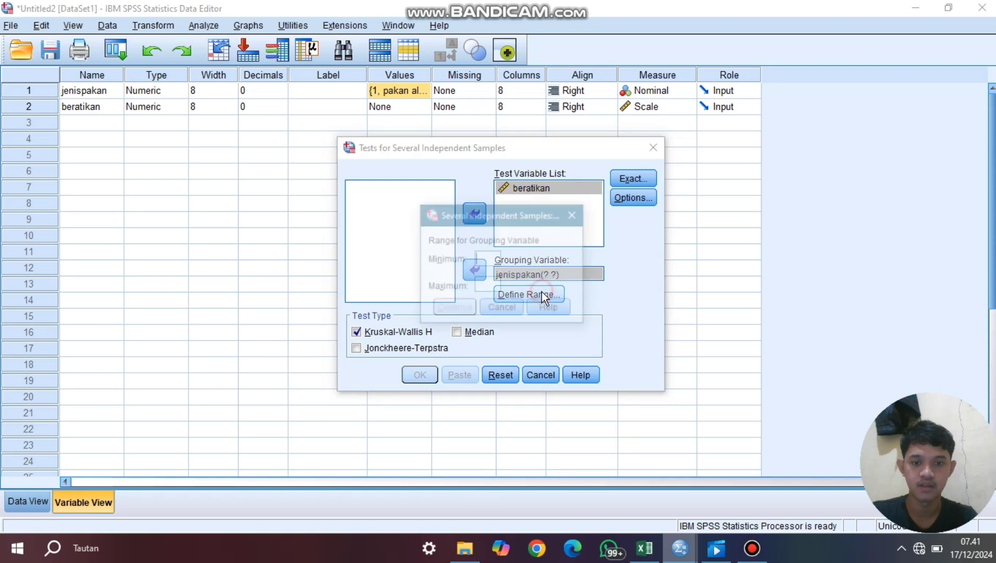
pyautogui.click(480, 258)
pyautogui.write('1')
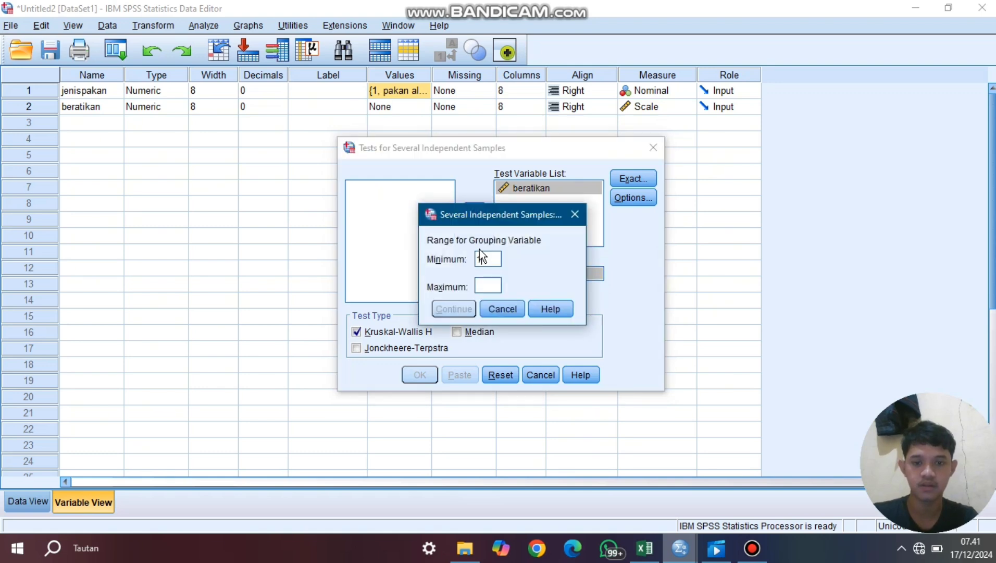
pyautogui.click(483, 284)
pyautogui.write('3')
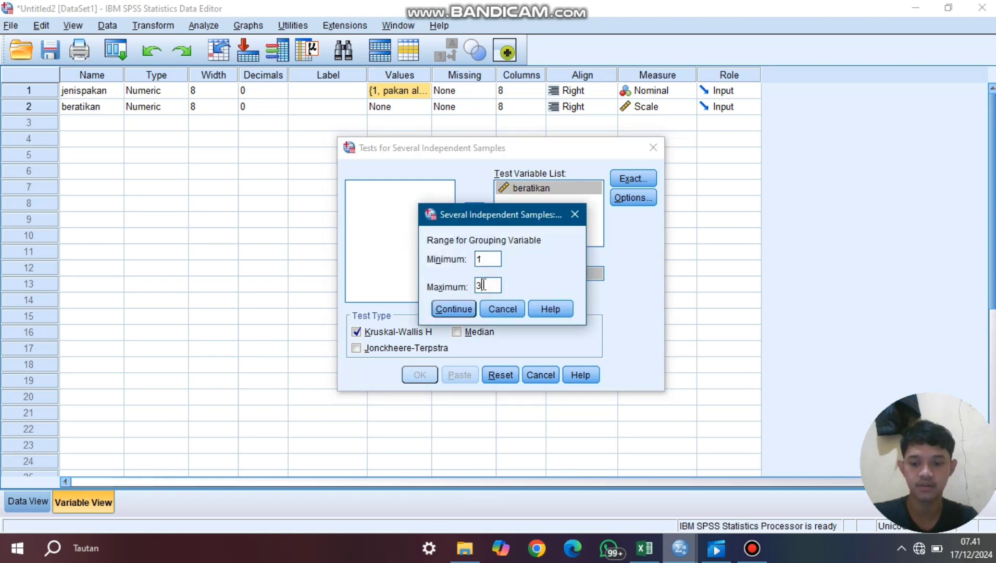
pyautogui.click(456, 309)
pyautogui.click(421, 371)
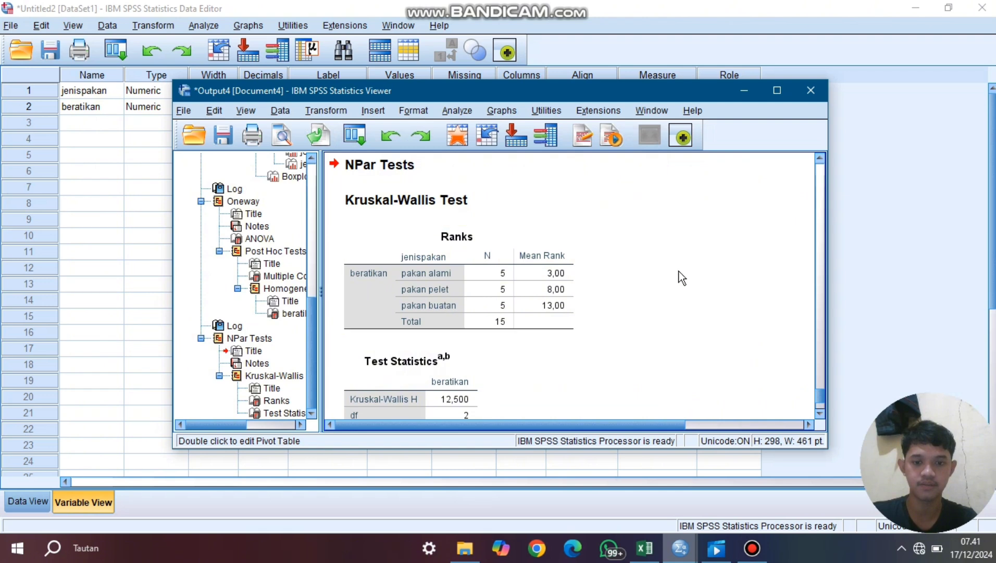
# - Examine the Ranks and Test Statistics tables for beratikan in the Kruskal-Wallis output
pyautogui.click(821, 414)
pyautogui.click(820, 415)
pyautogui.click(820, 414)
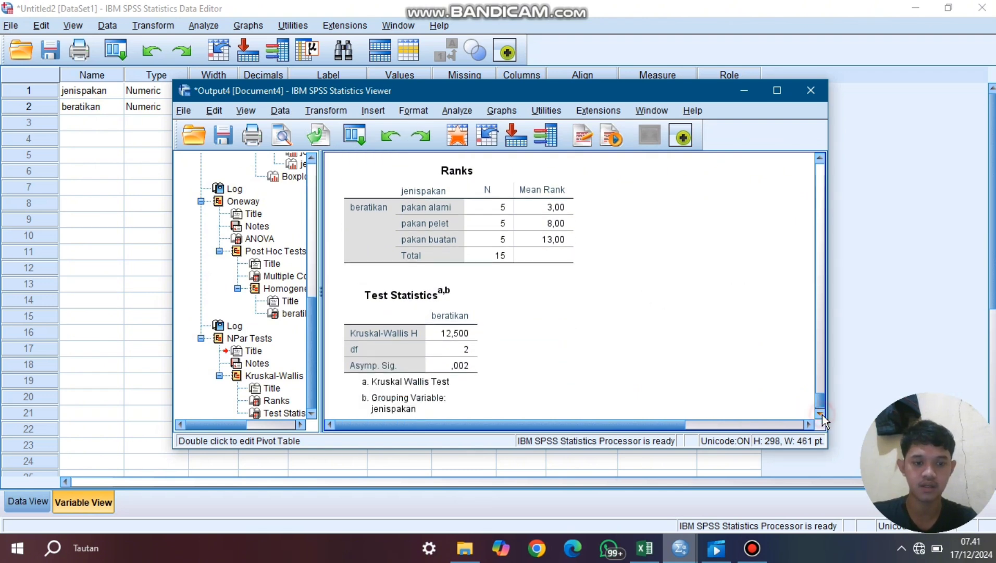
pyautogui.click(820, 414)
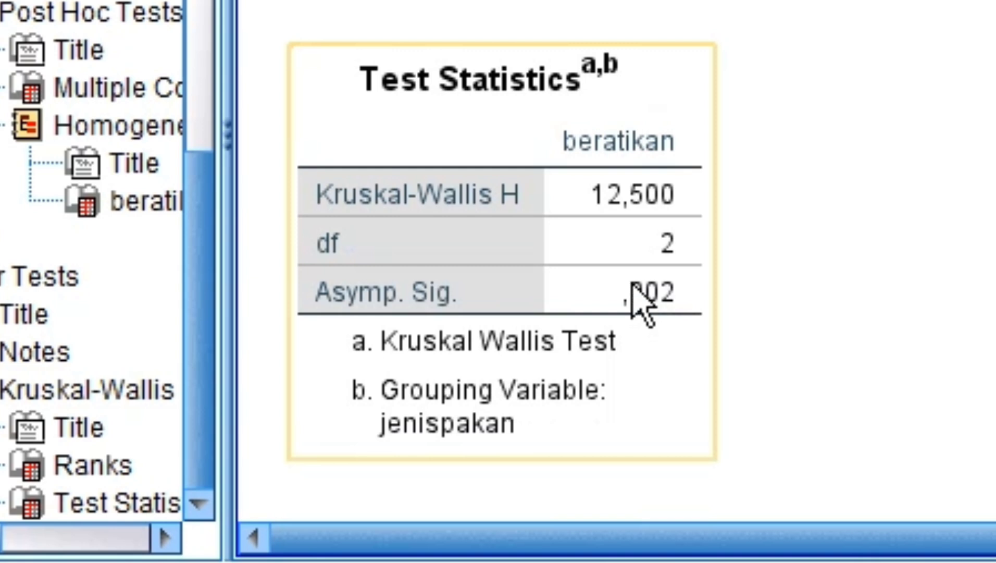
pyautogui.click(605, 206)
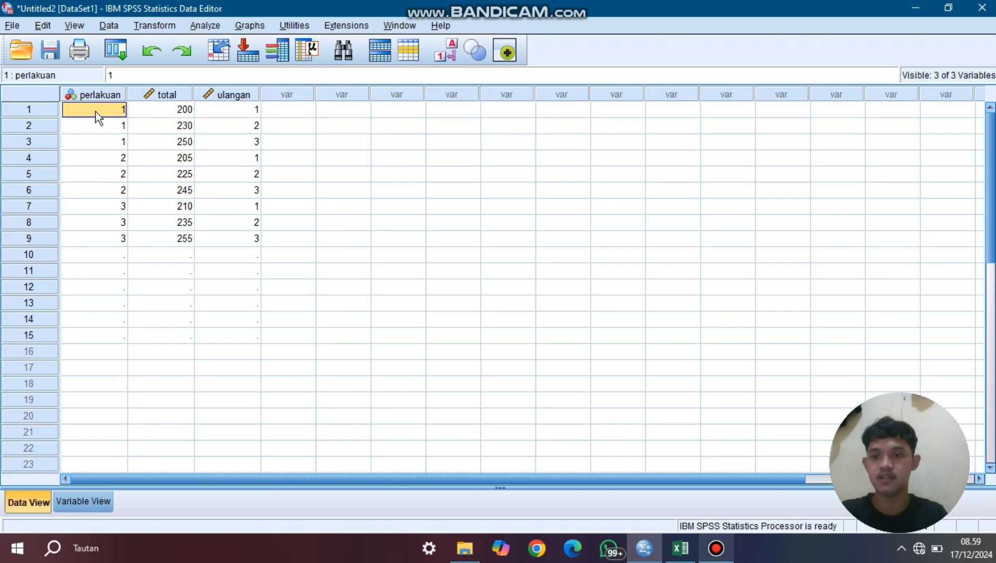
# - Review the ulangan and perlakuan codes entered in the rows of the new dataset
pyautogui.click(236, 114)
pyautogui.click(236, 125)
pyautogui.click(236, 138)
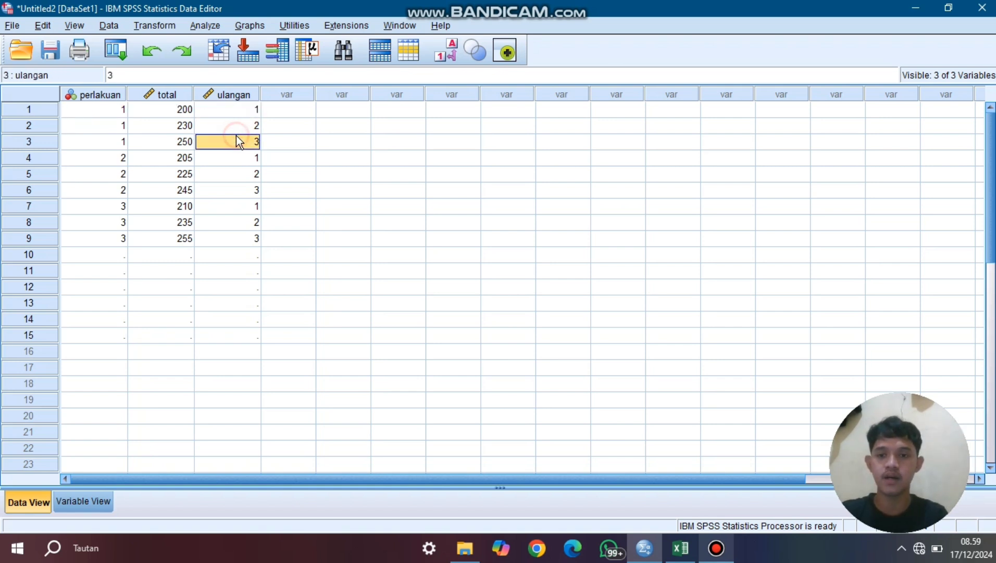
pyautogui.click(100, 108)
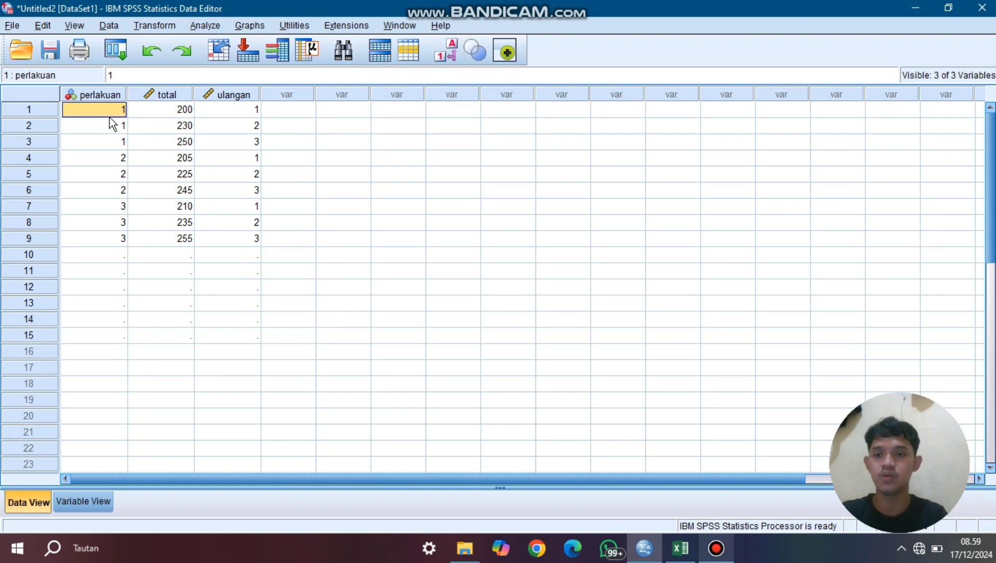
pyautogui.click(95, 171)
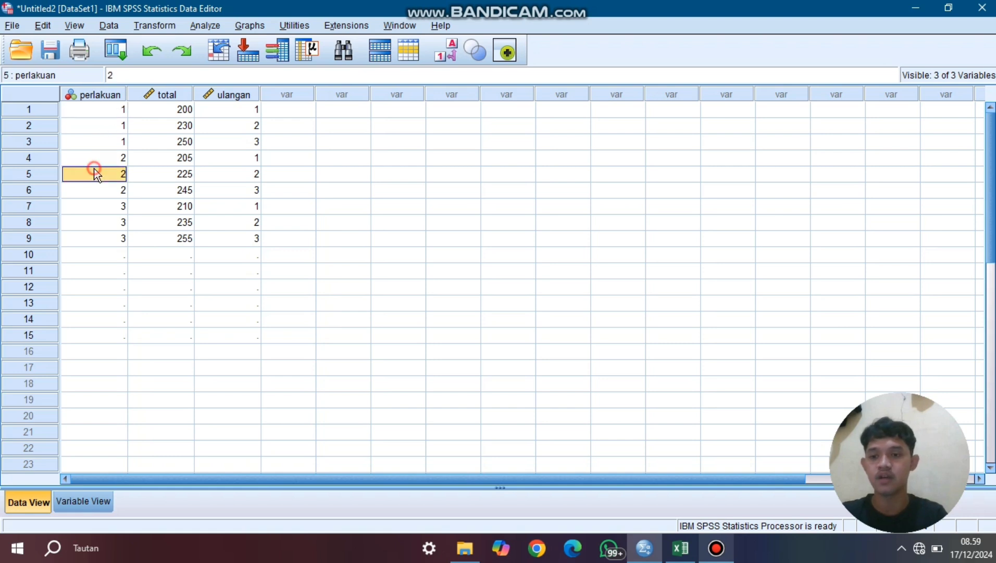
pyautogui.click(96, 205)
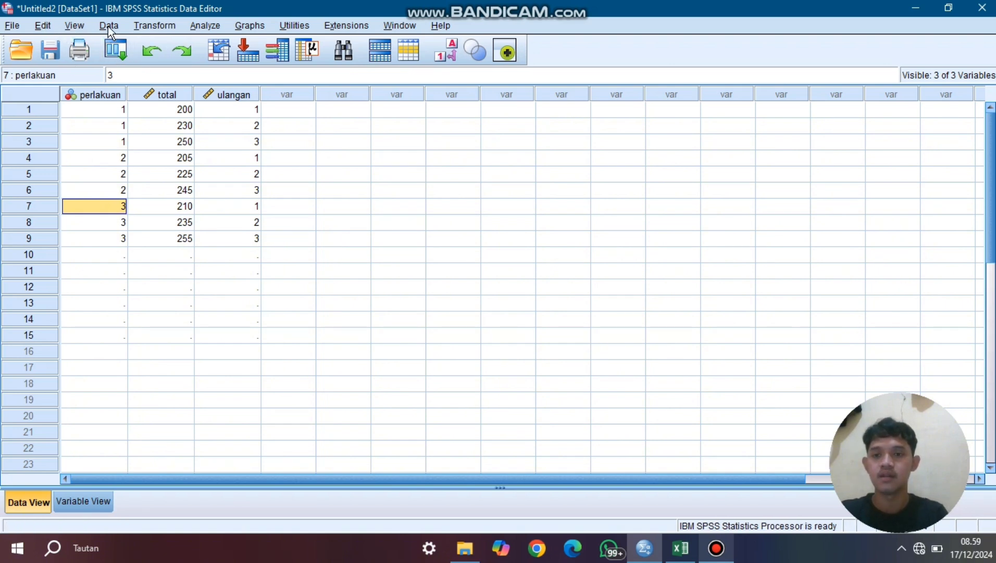
# - Set up an Explore analysis with total and ulangan as dependent variables and perlakuan as the factor
pyautogui.click(200, 26)
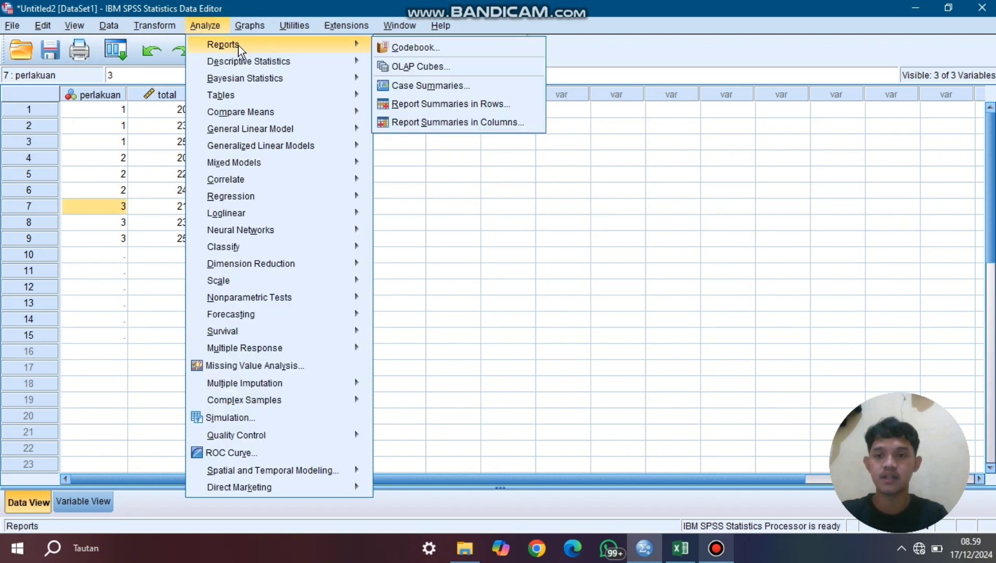
pyautogui.moveTo(244, 61)
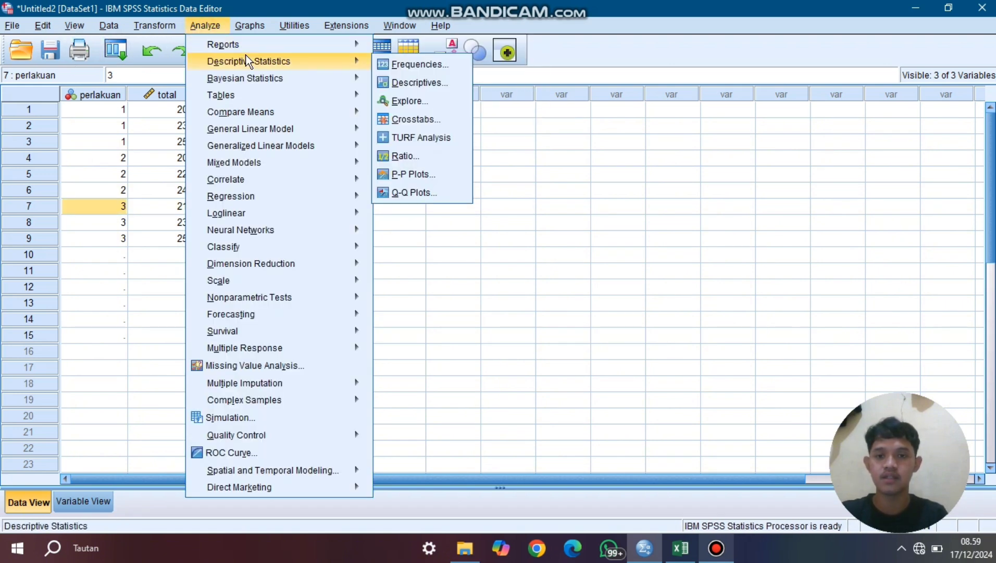
pyautogui.click(412, 100)
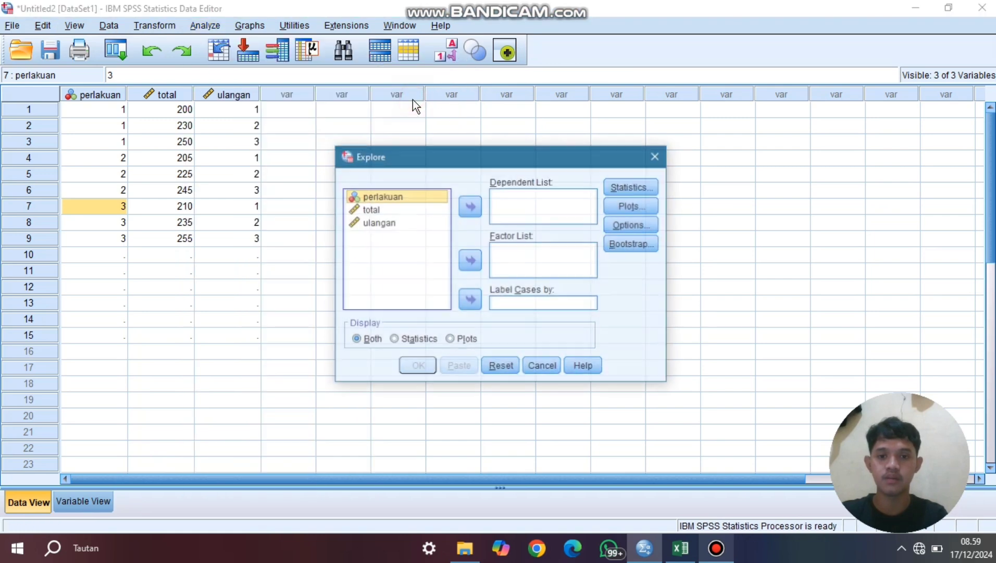
pyautogui.click(468, 261)
pyautogui.click(405, 196)
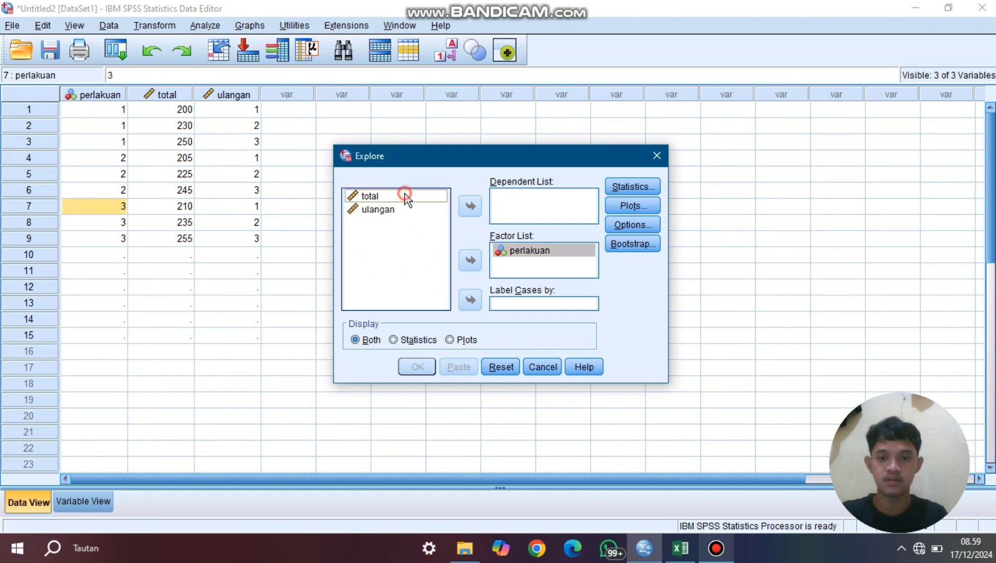
pyautogui.click(468, 205)
pyautogui.click(396, 197)
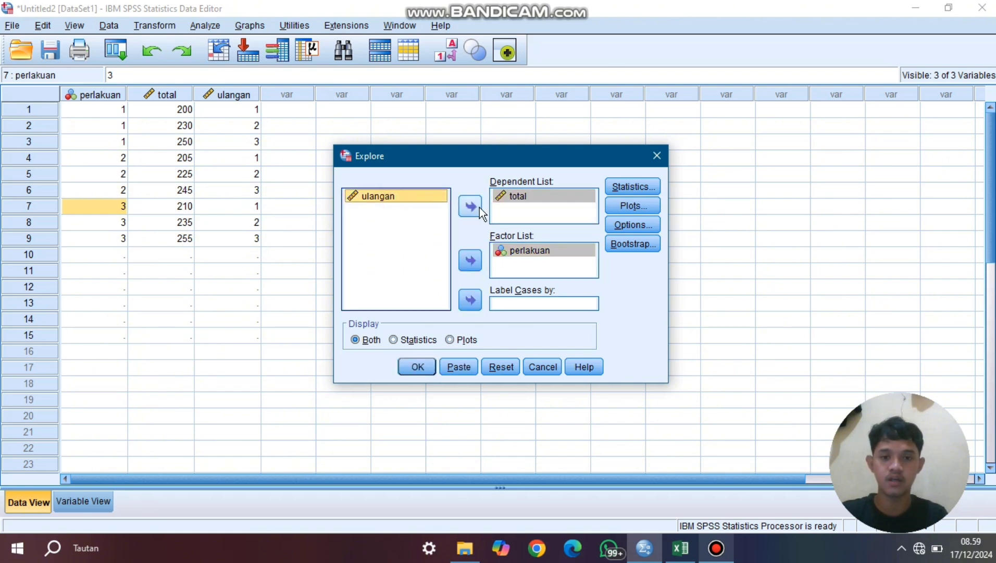
pyautogui.click(470, 207)
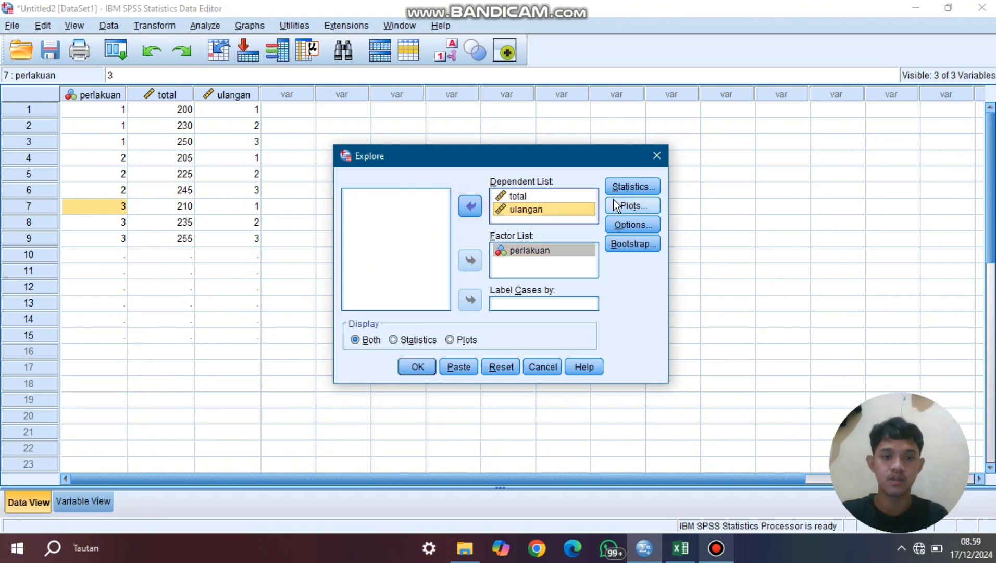
# - Enable normality plots with tests for the Explore analysis, keep missing cases excluded listwise, and run it
pyautogui.click(632, 224)
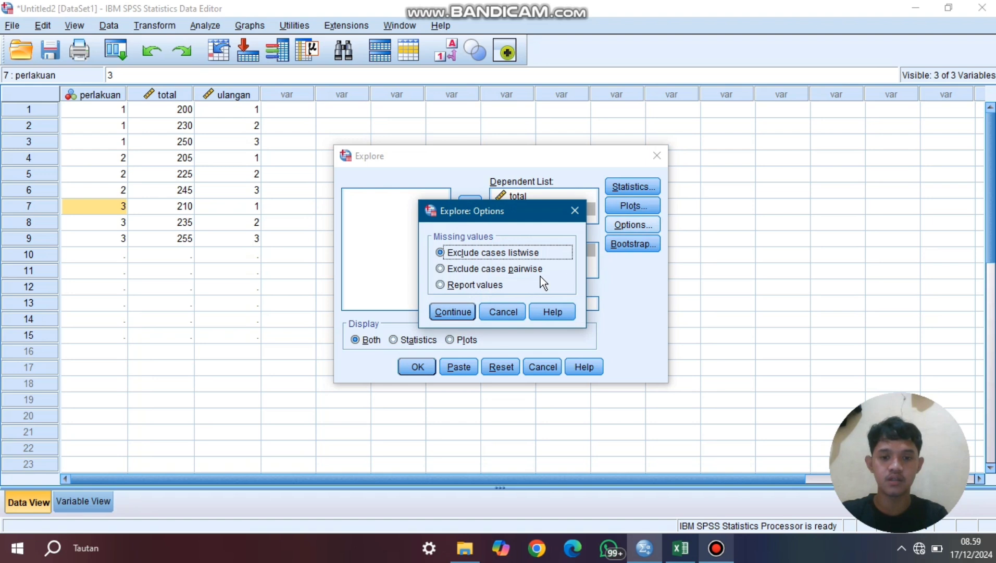
pyautogui.click(458, 311)
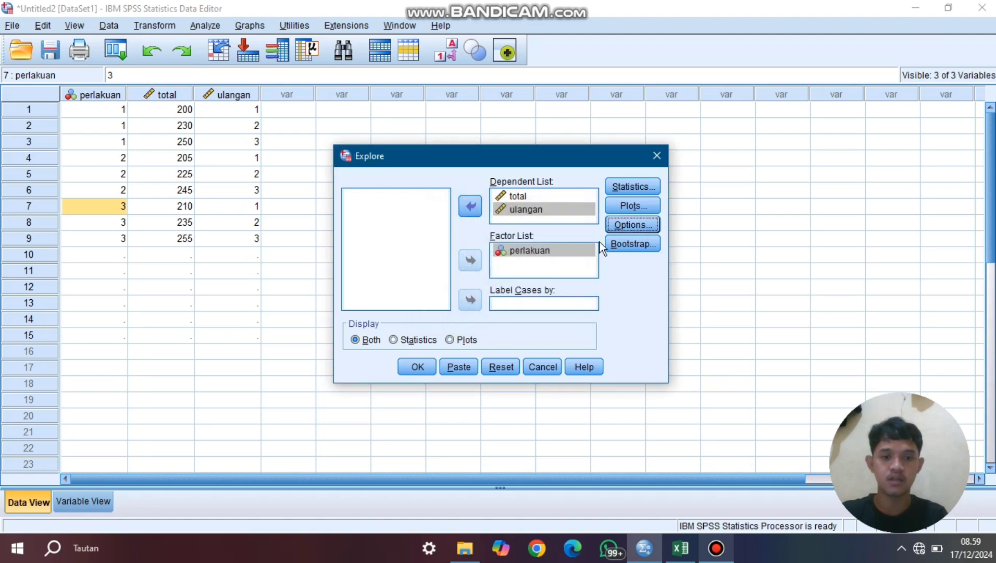
pyautogui.click(623, 208)
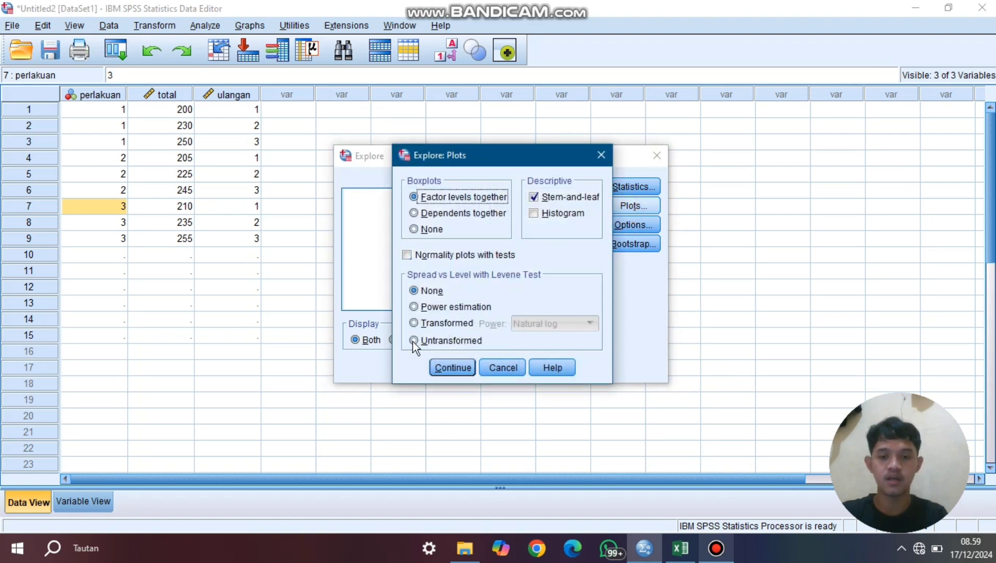
pyautogui.click(407, 255)
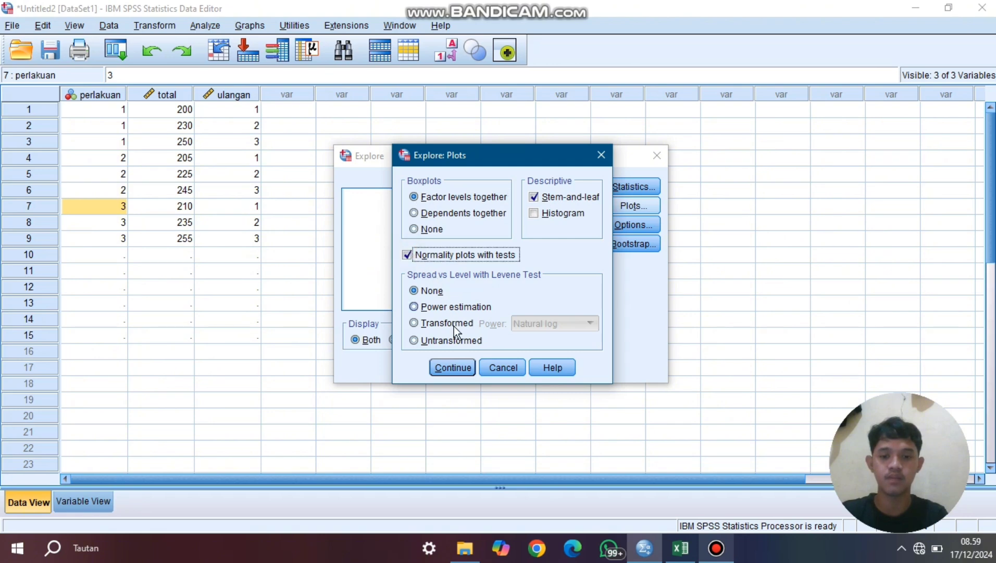
pyautogui.click(456, 370)
pyautogui.click(420, 369)
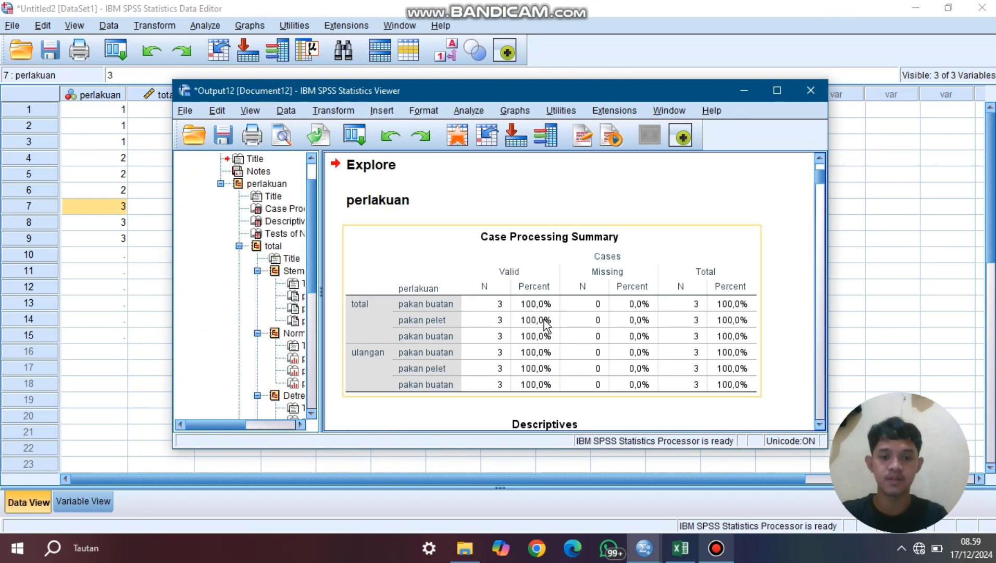
# - Examine the Tests of Normality table for total and ulangan by perlakuan, then minimize the output viewer
pyautogui.scroll(-15, 544, 321)
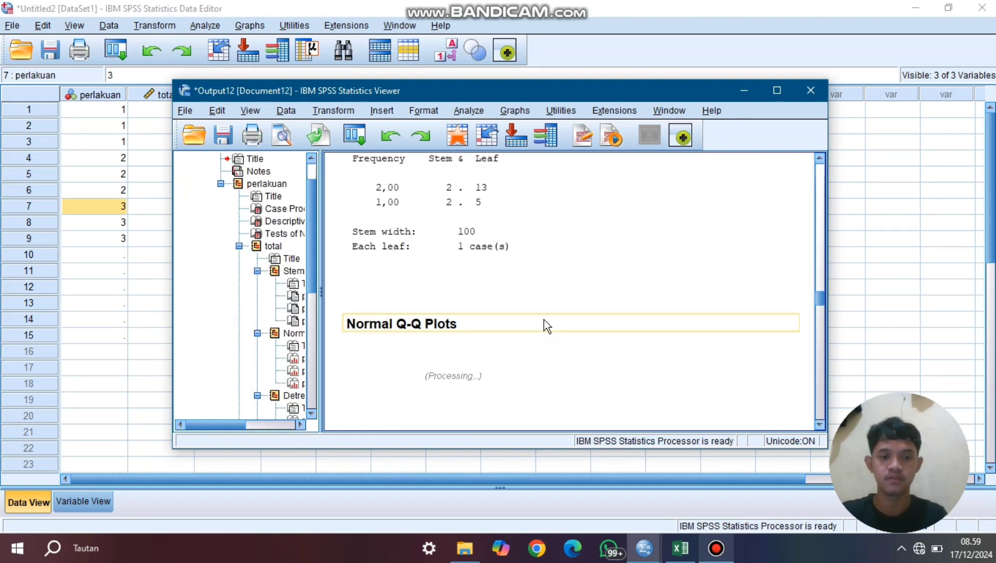
pyautogui.scroll(-4, 544, 319)
pyautogui.scroll(10, 644, 322)
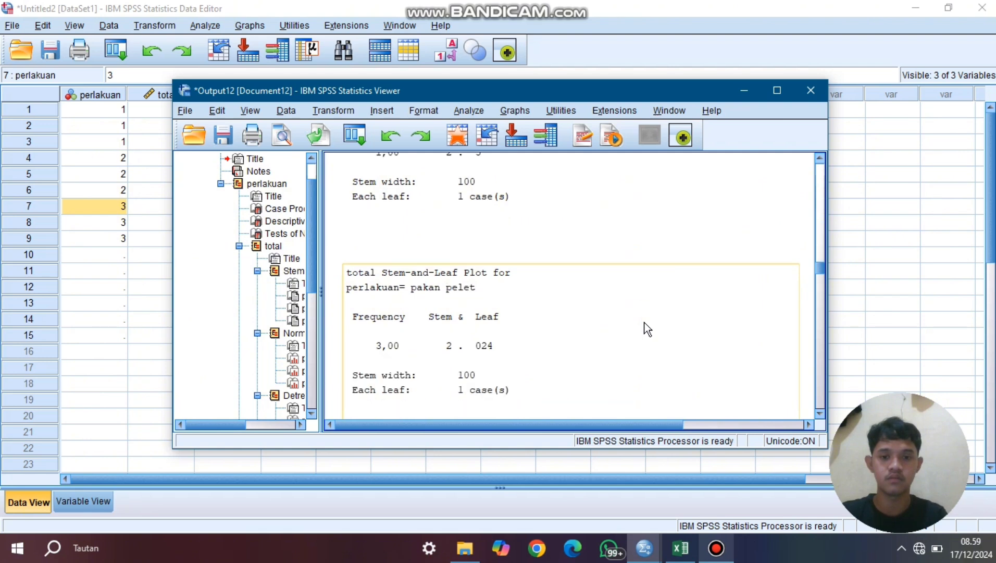
pyautogui.scroll(6, 646, 328)
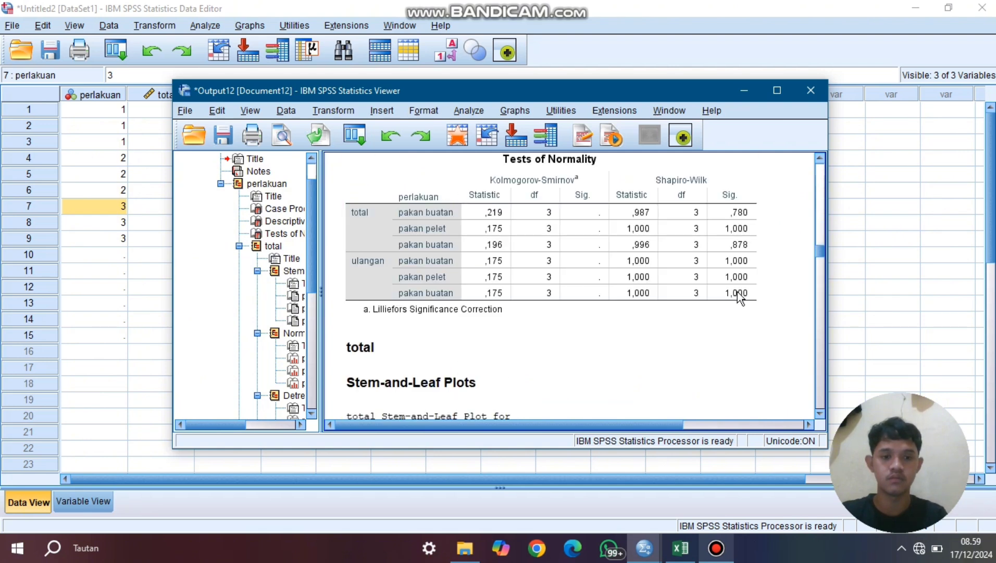
pyautogui.click(580, 259)
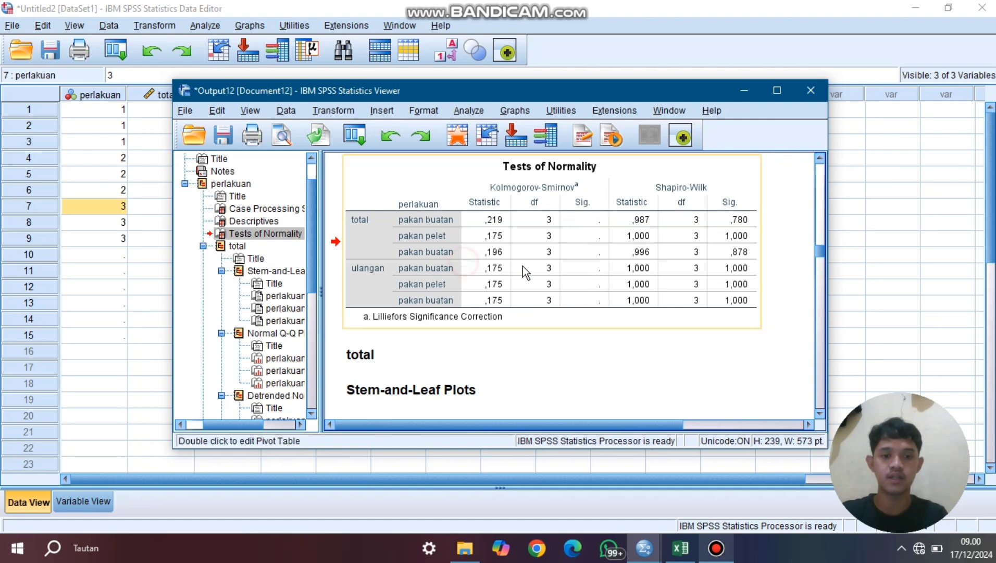
pyautogui.click(744, 90)
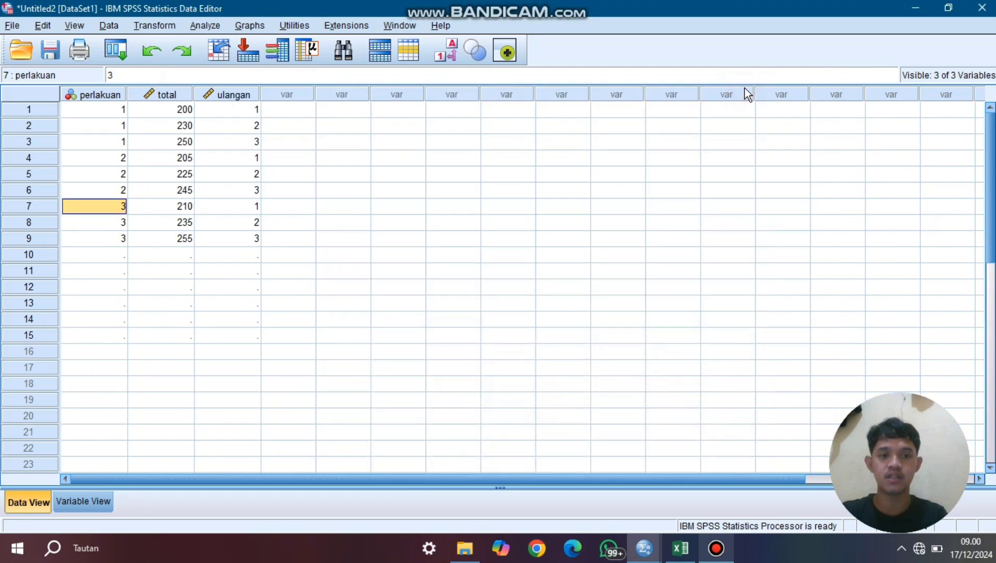
# - Set up a univariate General Linear Model with total as the dependent variable and perlakuan and ulangan as fixed factors
pyautogui.click(205, 25)
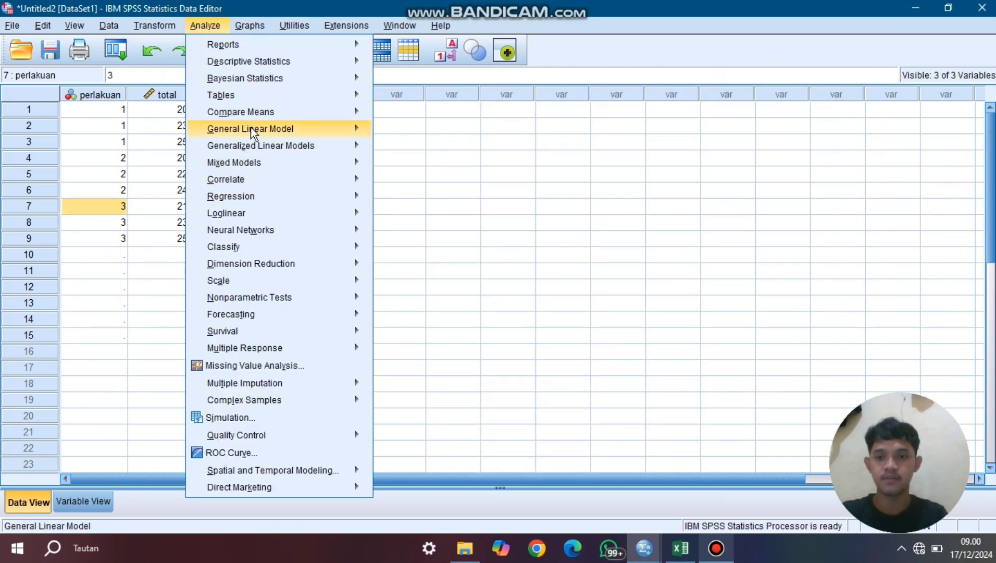
pyautogui.moveTo(345, 125)
pyautogui.click(411, 129)
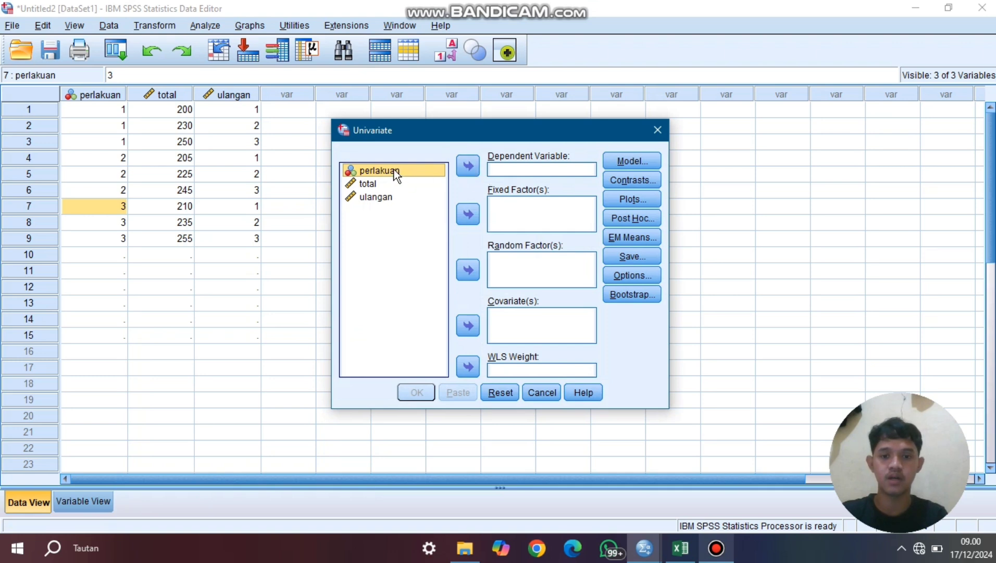
pyautogui.click(467, 214)
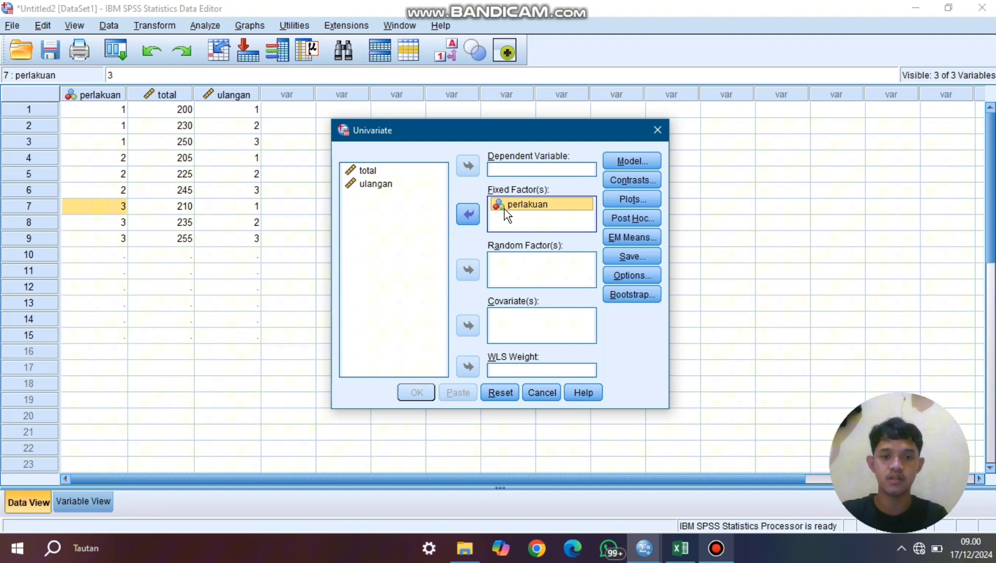
pyautogui.click(398, 170)
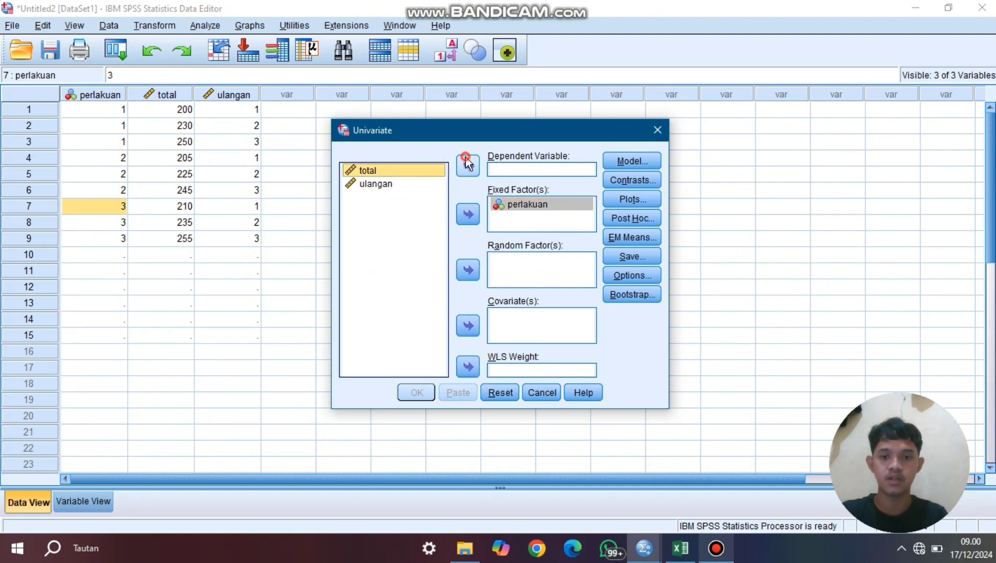
pyautogui.click(456, 163)
pyautogui.click(396, 171)
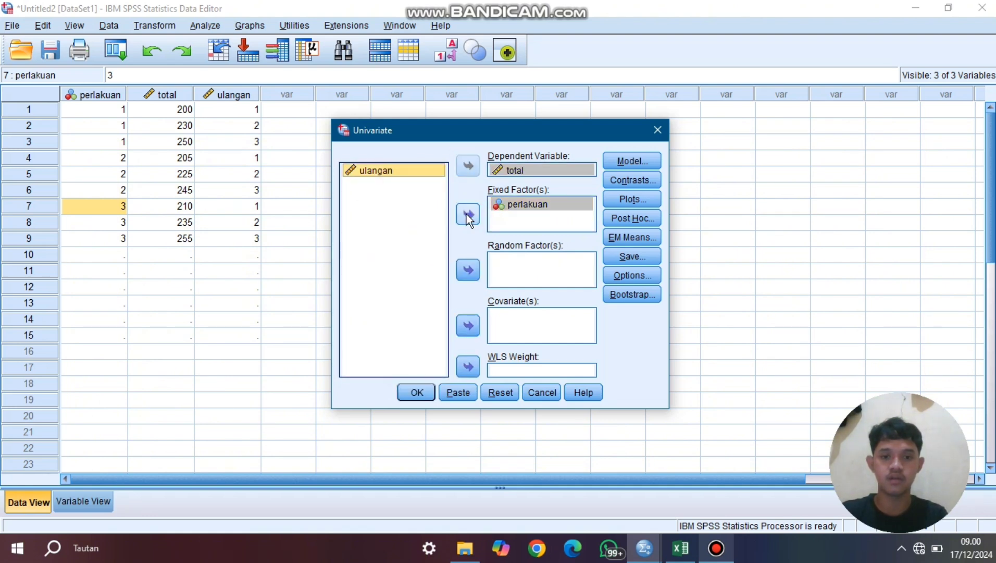
pyautogui.click(467, 215)
# - Specify the univariate model with built terms, adding perlakuan and ulangan as separate terms without their interaction
pyautogui.click(632, 160)
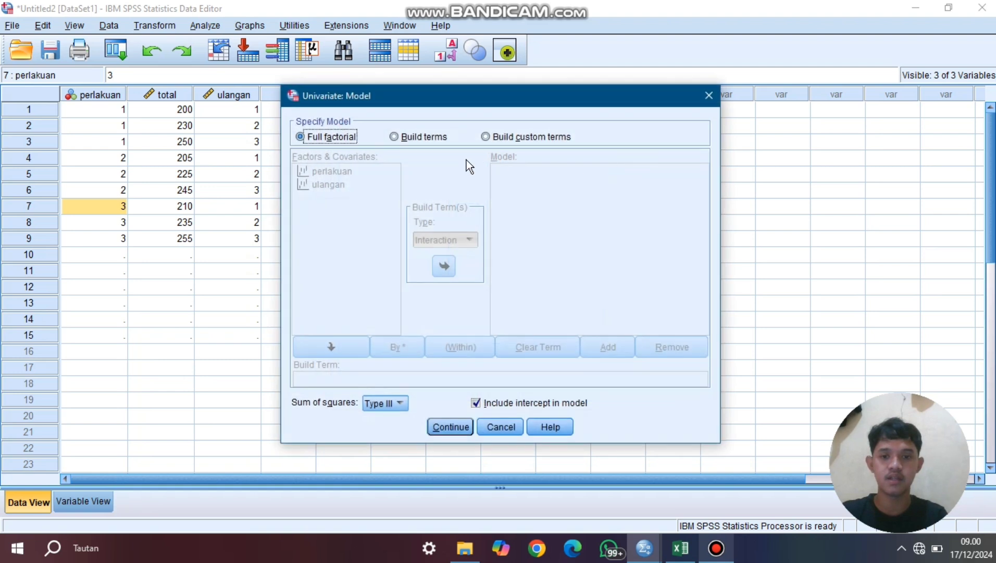
pyautogui.click(398, 139)
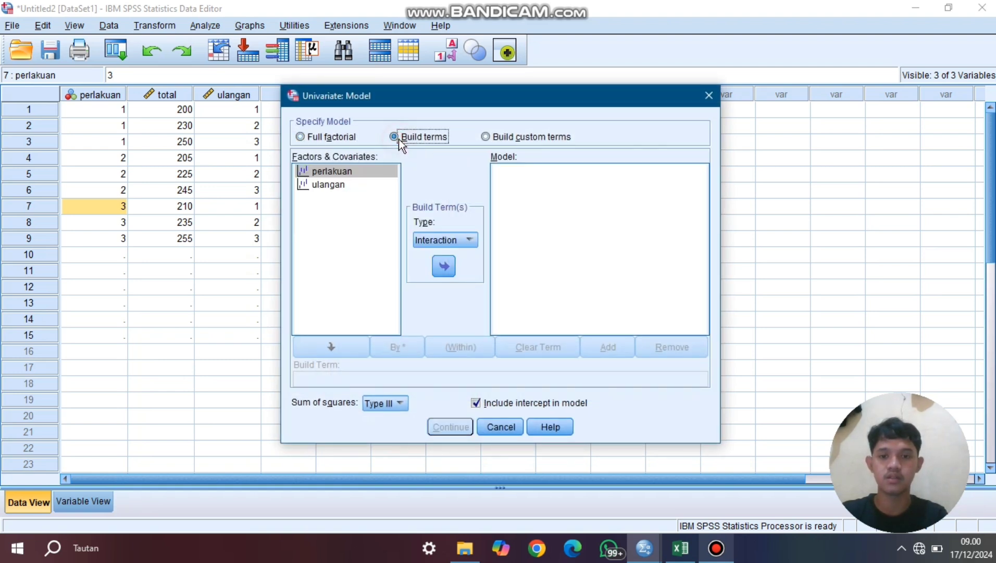
pyautogui.click(372, 171)
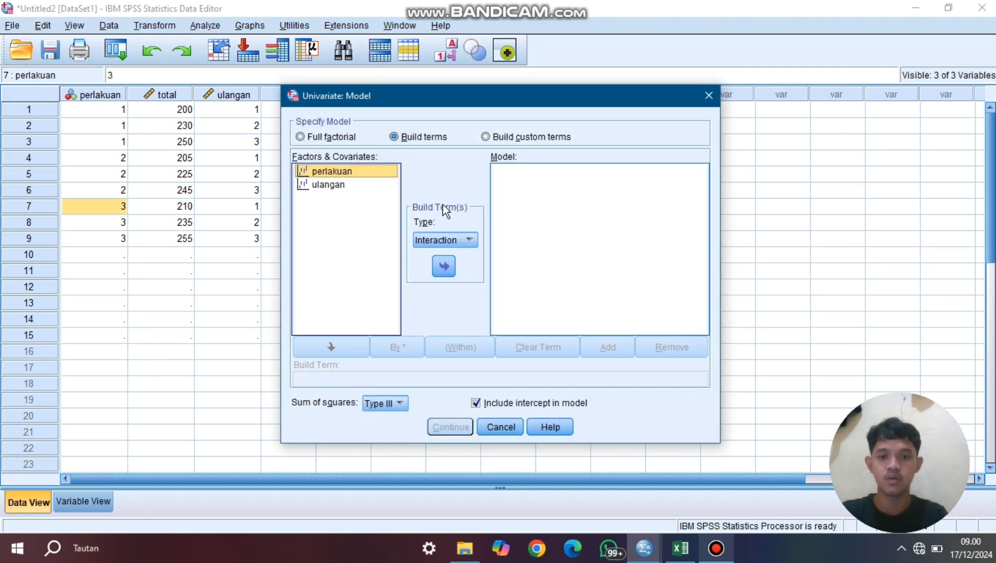
pyautogui.click(443, 267)
pyautogui.click(333, 185)
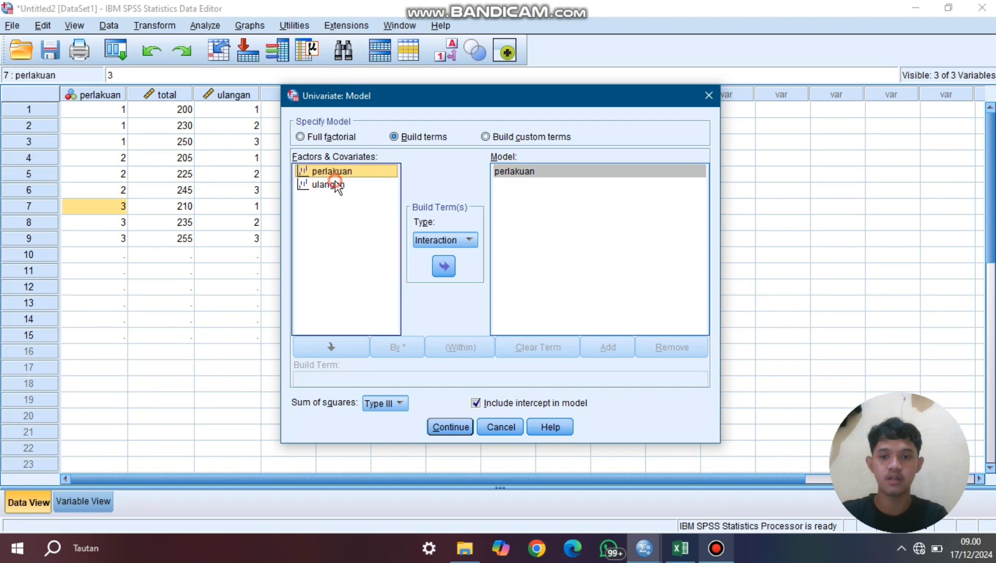
pyautogui.click(444, 268)
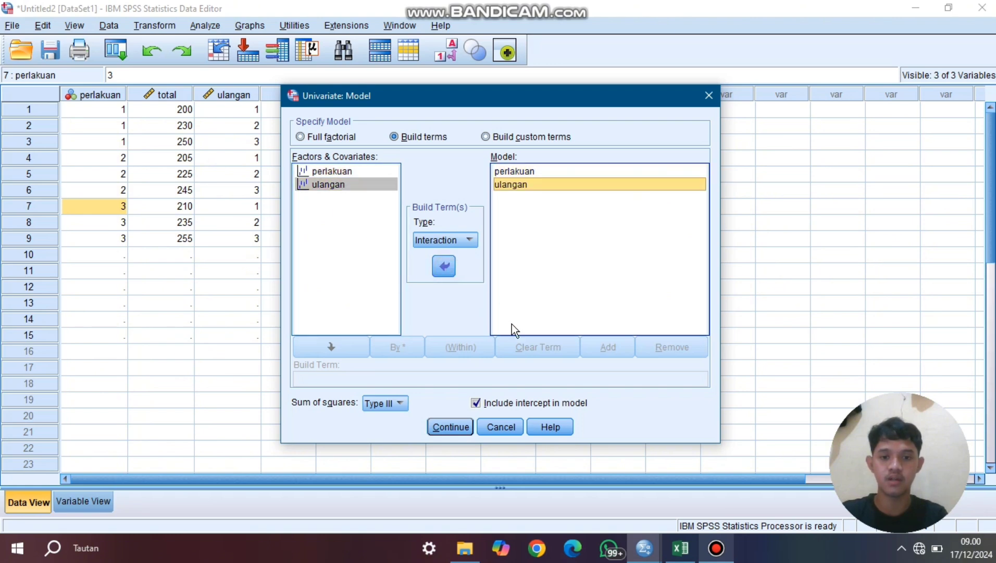
pyautogui.click(449, 426)
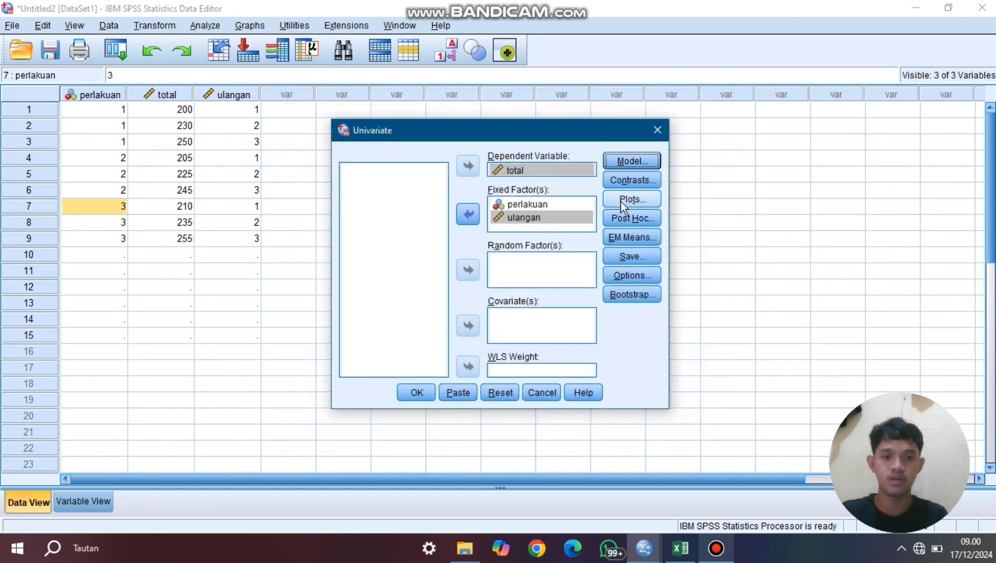
pyautogui.click(629, 181)
pyautogui.click(601, 177)
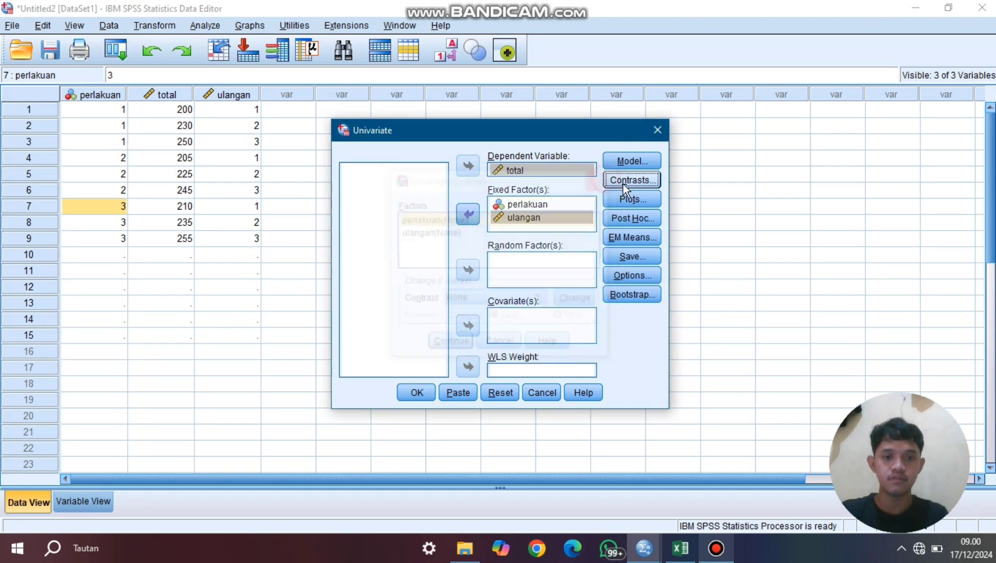
pyautogui.click(639, 194)
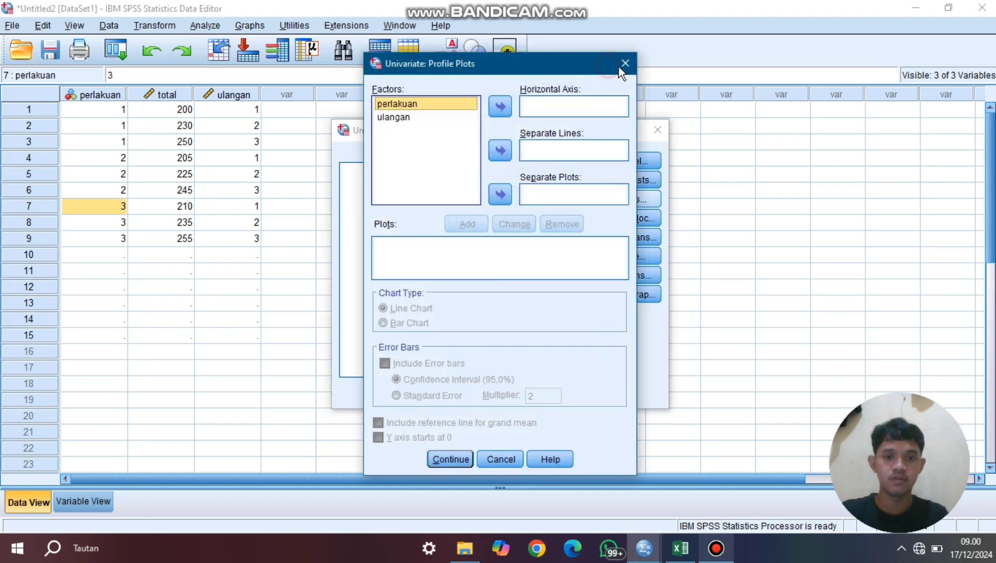
pyautogui.click(620, 66)
# - Request LSD, Tukey and Duncan post hoc tests for perlakuan
pyautogui.click(631, 221)
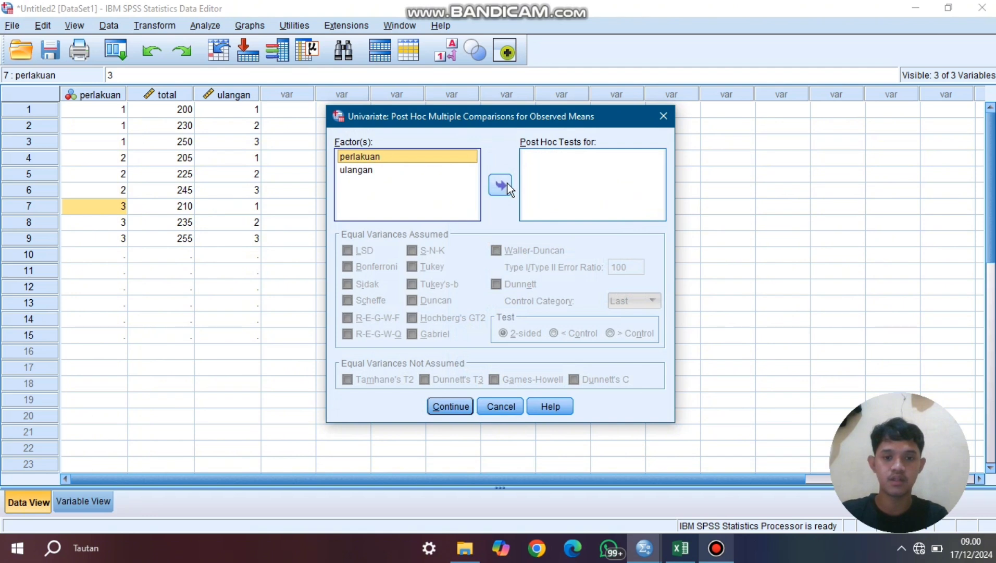
pyautogui.click(501, 185)
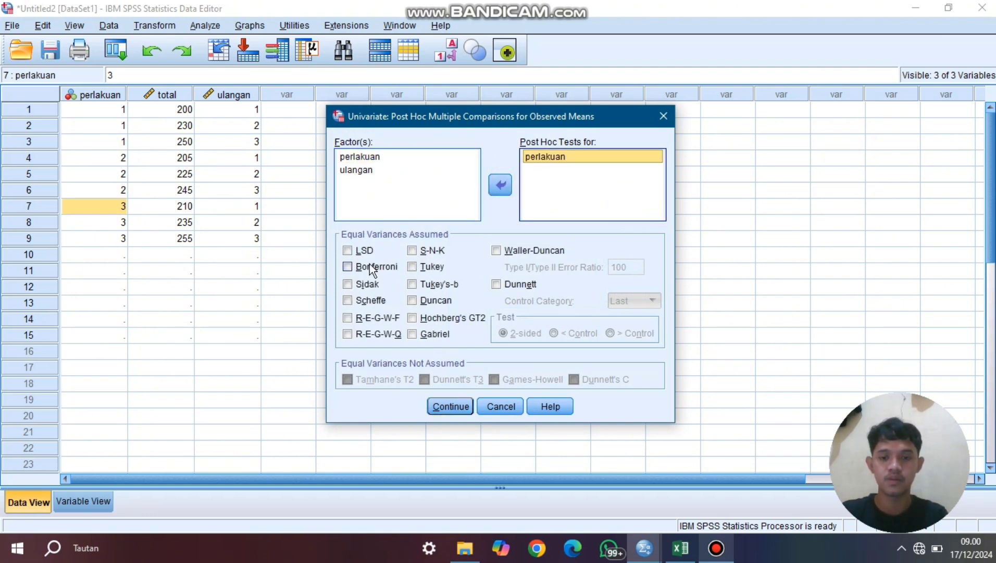
pyautogui.click(348, 250)
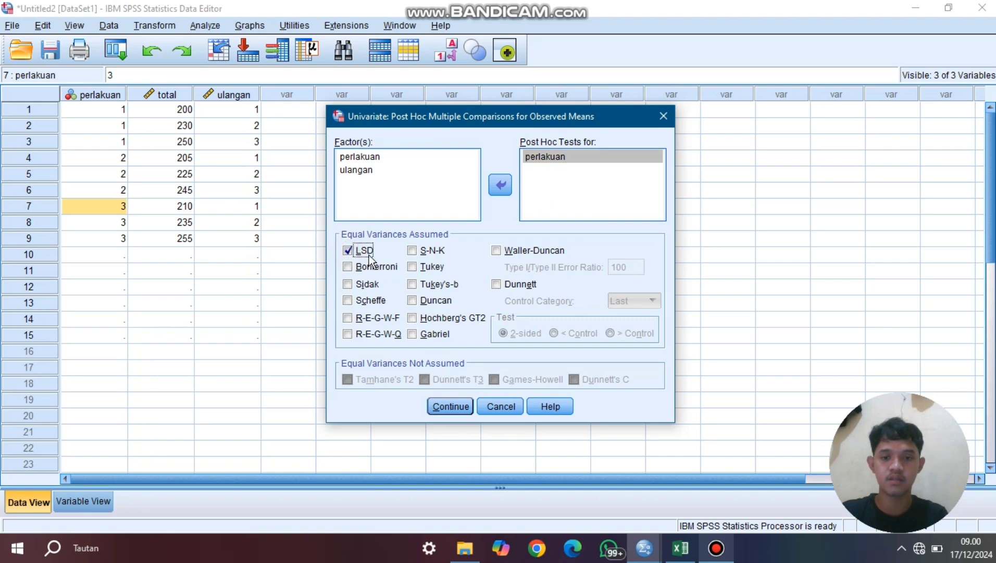
pyautogui.click(413, 267)
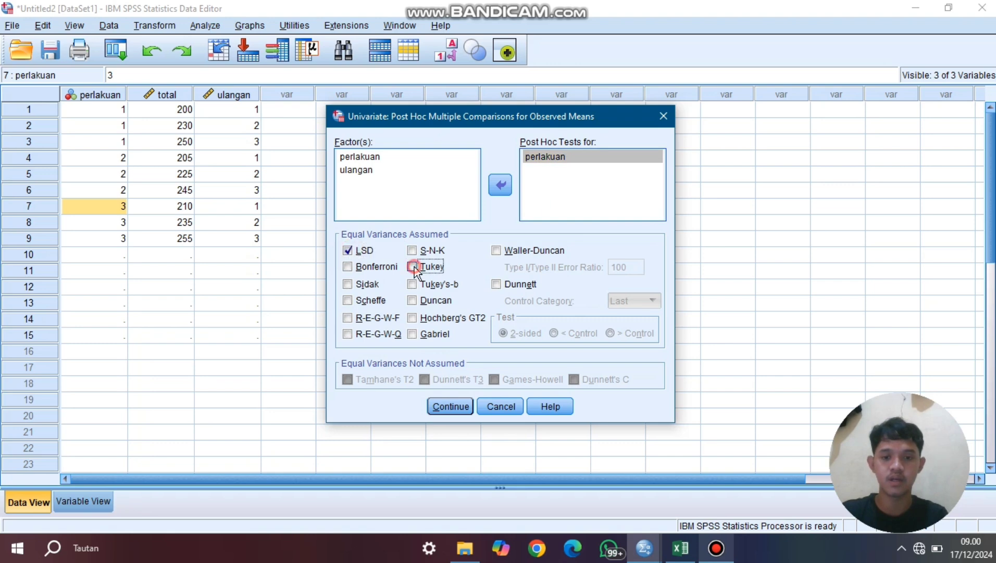
pyautogui.click(412, 301)
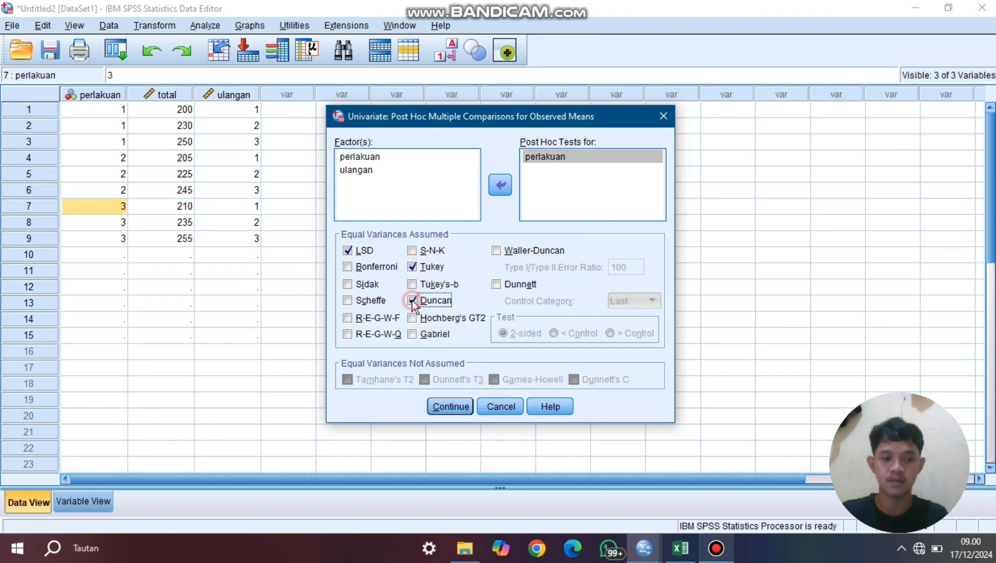
pyautogui.click(449, 406)
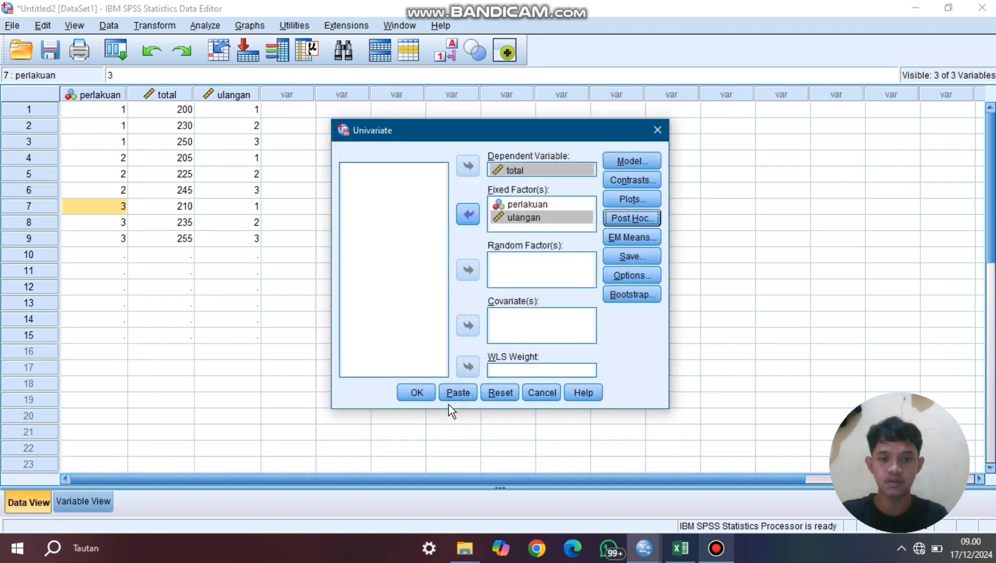
# - Enable homogeneity tests for the univariate analysis and run it
pyautogui.click(608, 275)
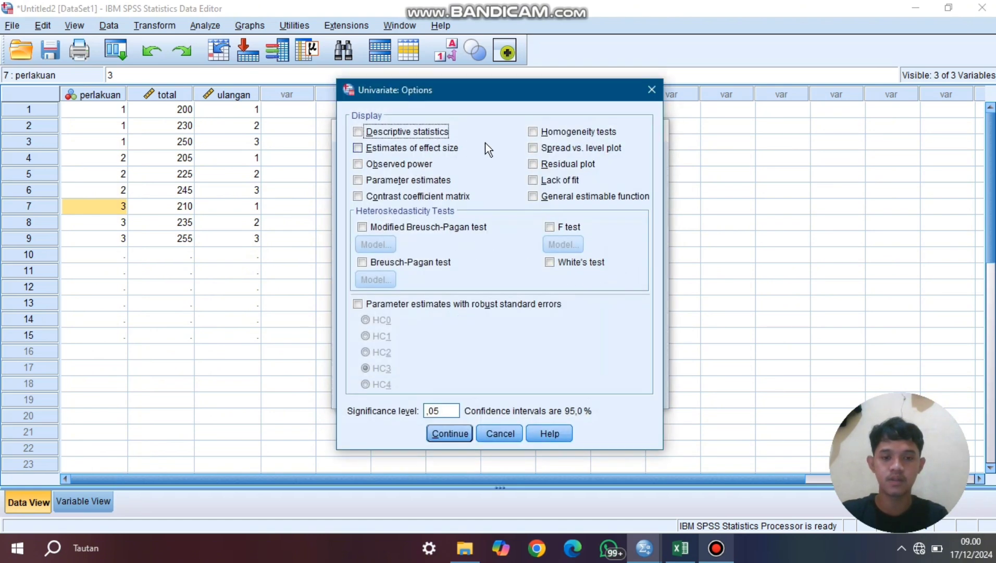
pyautogui.click(532, 133)
pyautogui.click(452, 434)
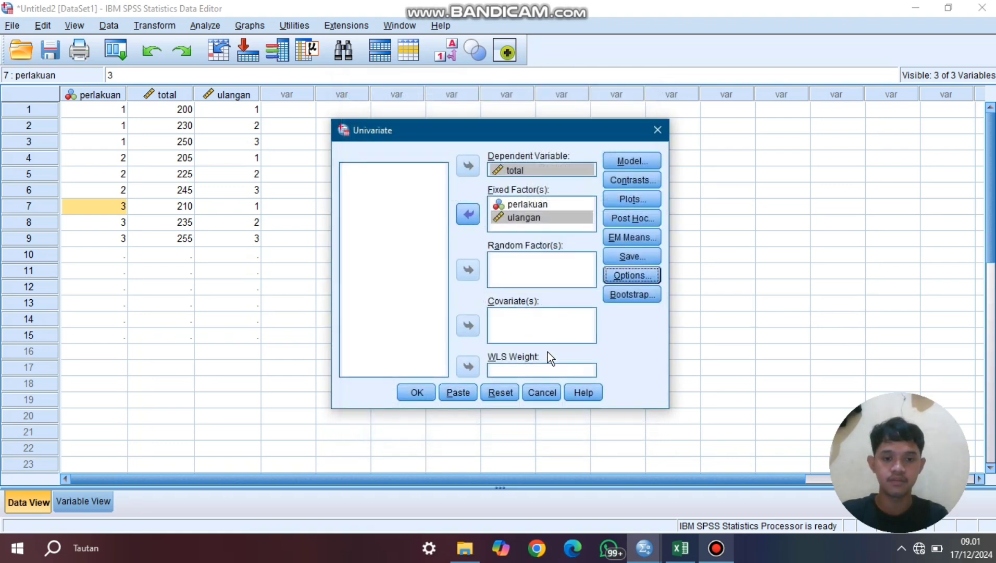
pyautogui.click(427, 391)
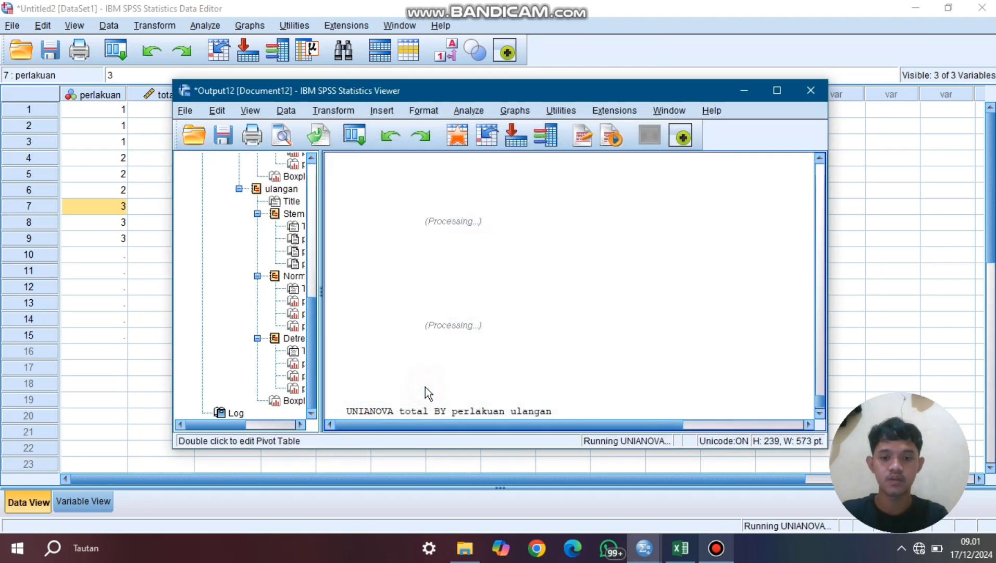
# - Examine the Multiple Comparisons table and the Tukey and Duncan homogeneous subsets for total, then minimize the output viewer
pyautogui.scroll(-10, 683, 256)
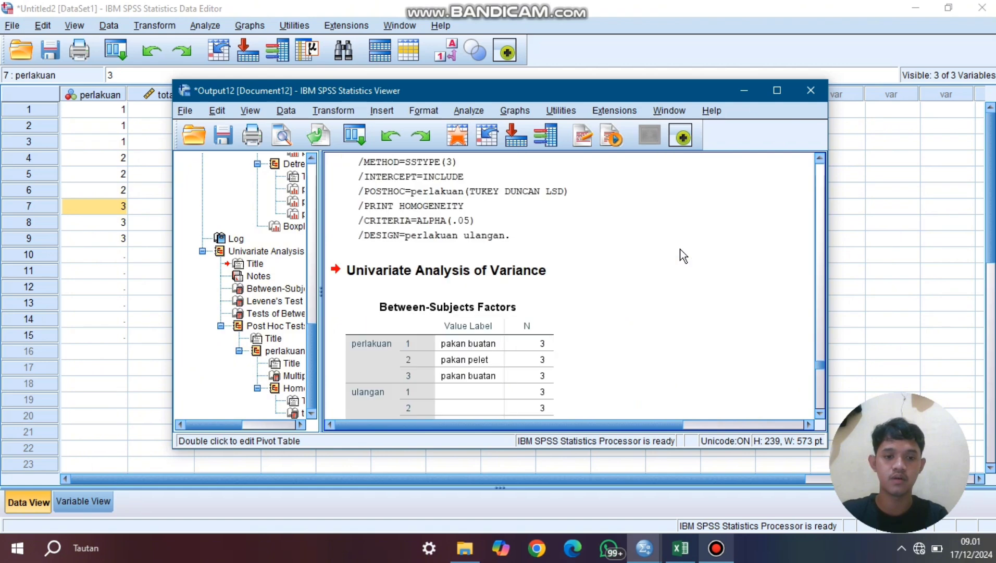
pyautogui.scroll(-15, 683, 255)
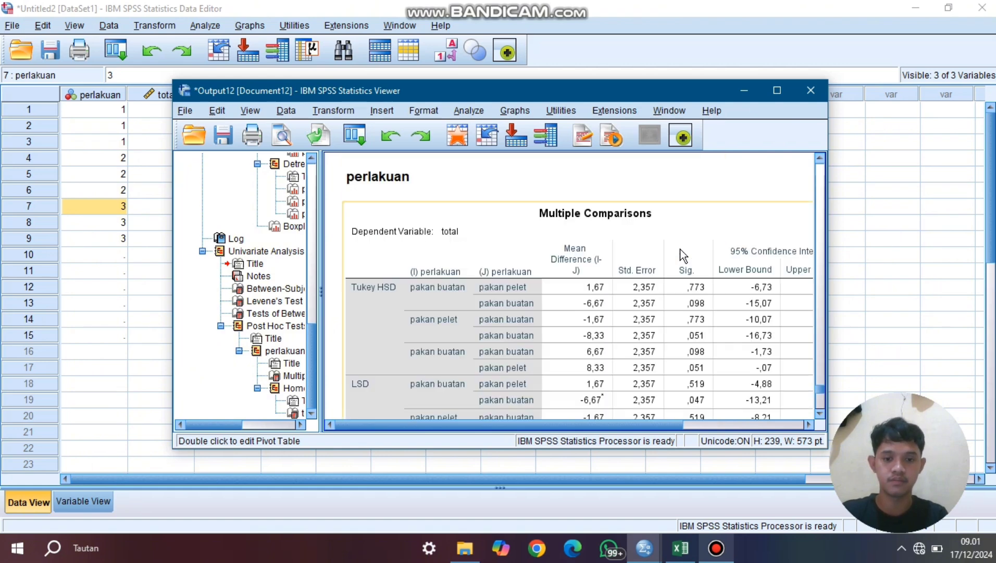
pyautogui.click(570, 247)
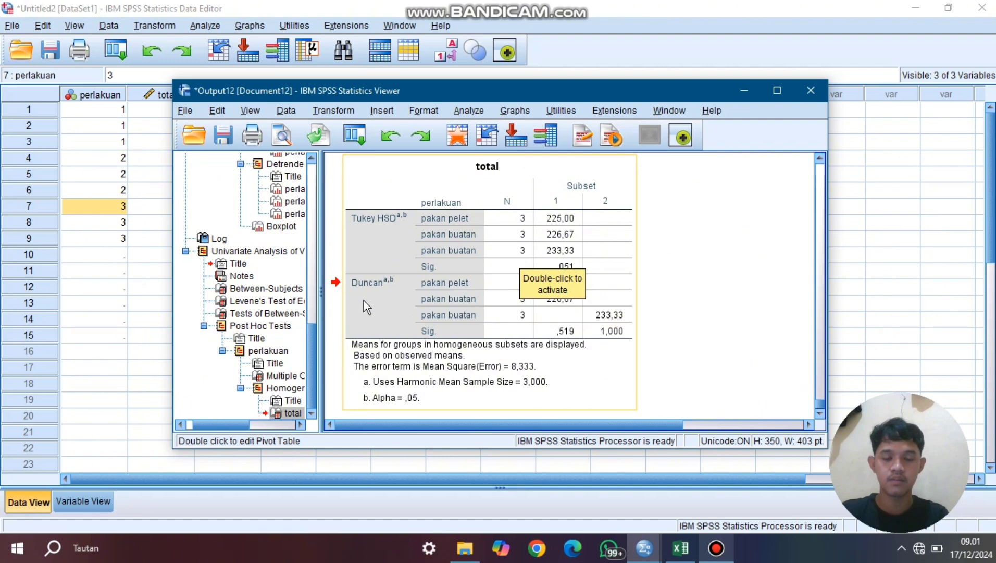
pyautogui.click(599, 316)
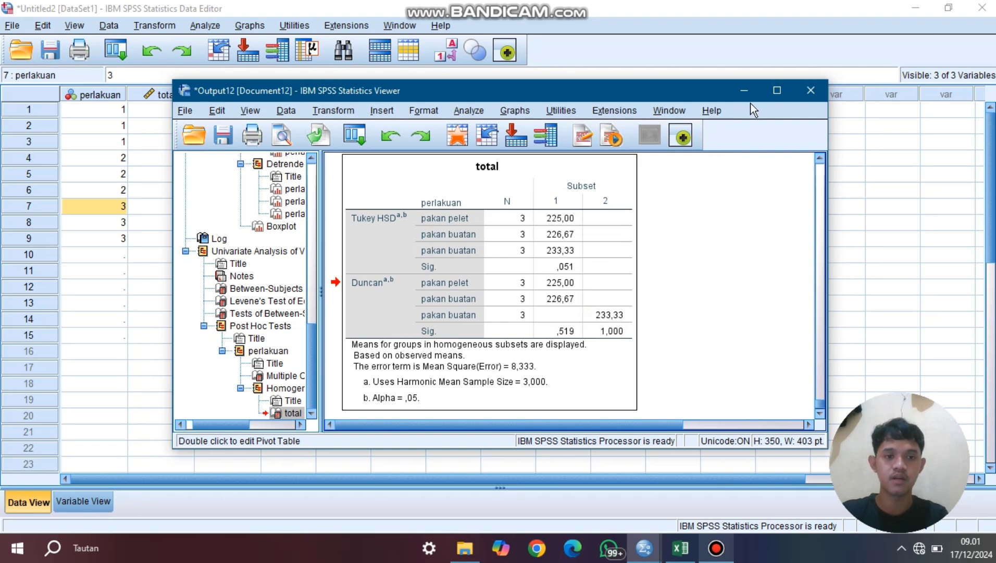
pyautogui.click(740, 87)
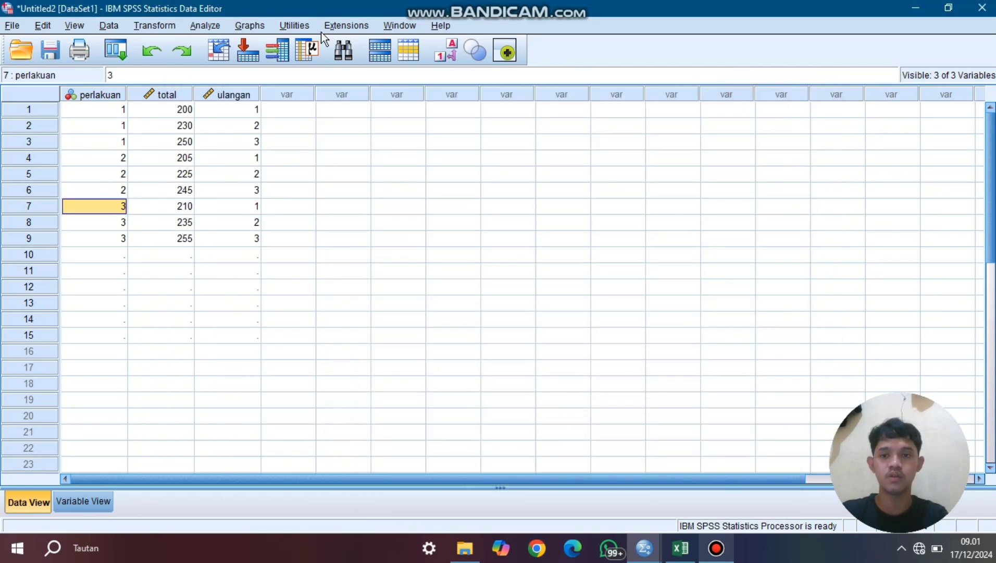
# - Set up a legacy Kruskal-Wallis H test for K independent samples with total and ulangan as test variables and perlakuan as grouping variable
pyautogui.click(202, 25)
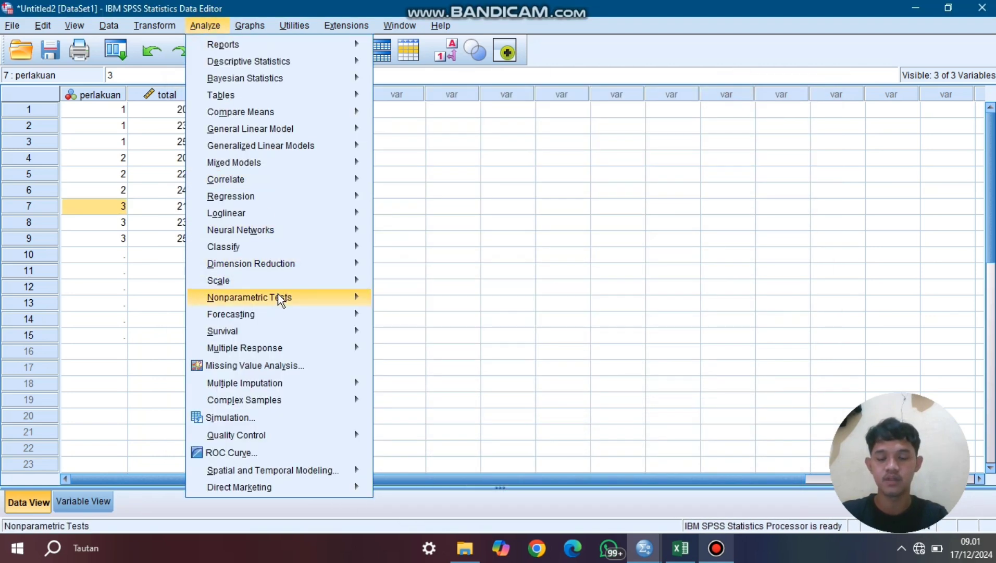
pyautogui.moveTo(277, 296)
pyautogui.moveTo(466, 356)
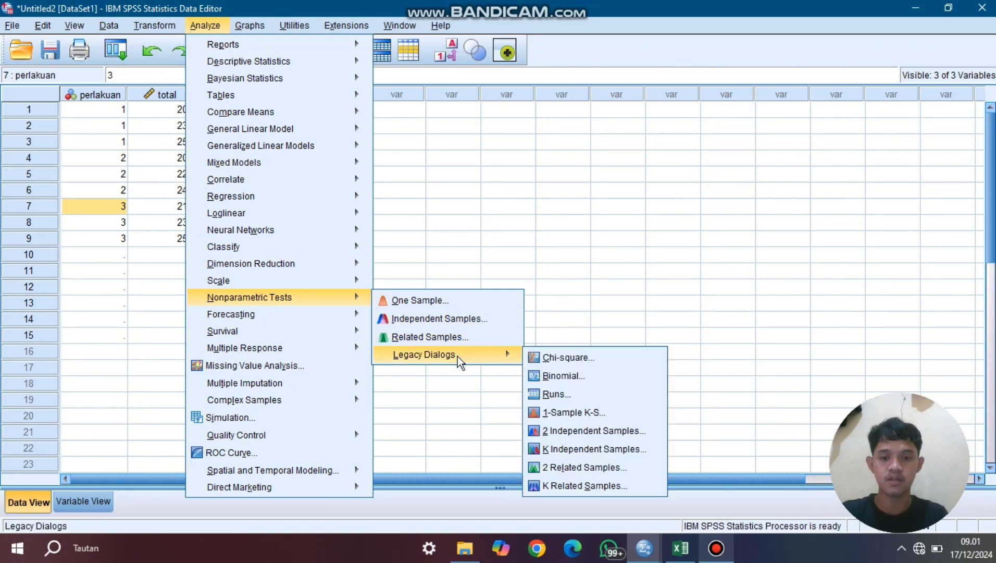
pyautogui.click(600, 449)
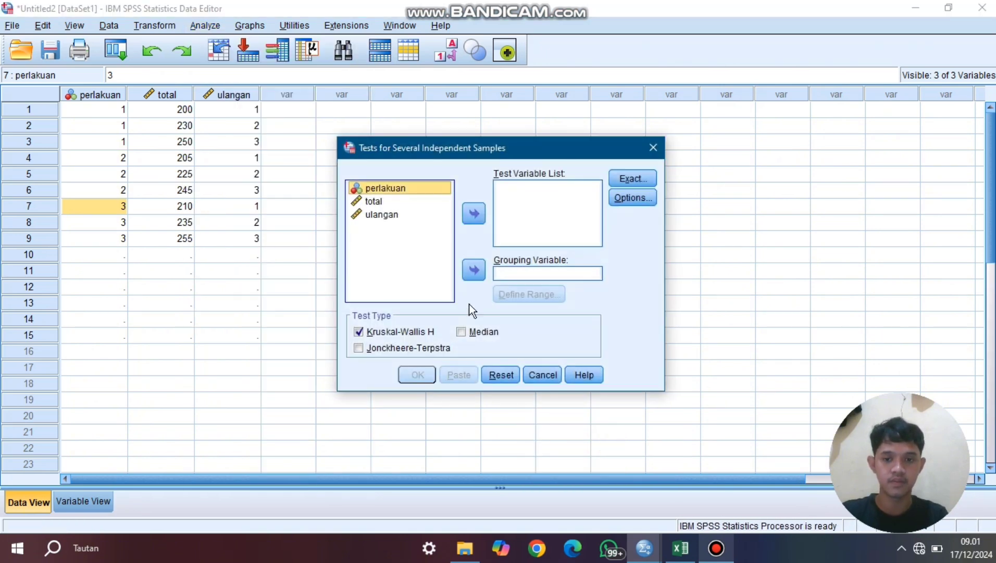
pyautogui.click(473, 269)
pyautogui.click(393, 189)
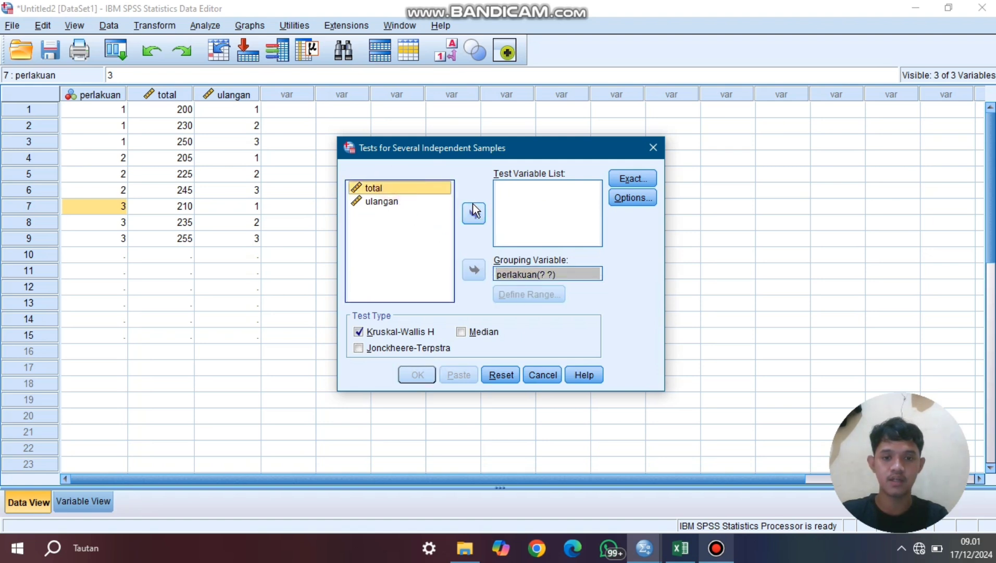
pyautogui.click(474, 214)
pyautogui.click(396, 188)
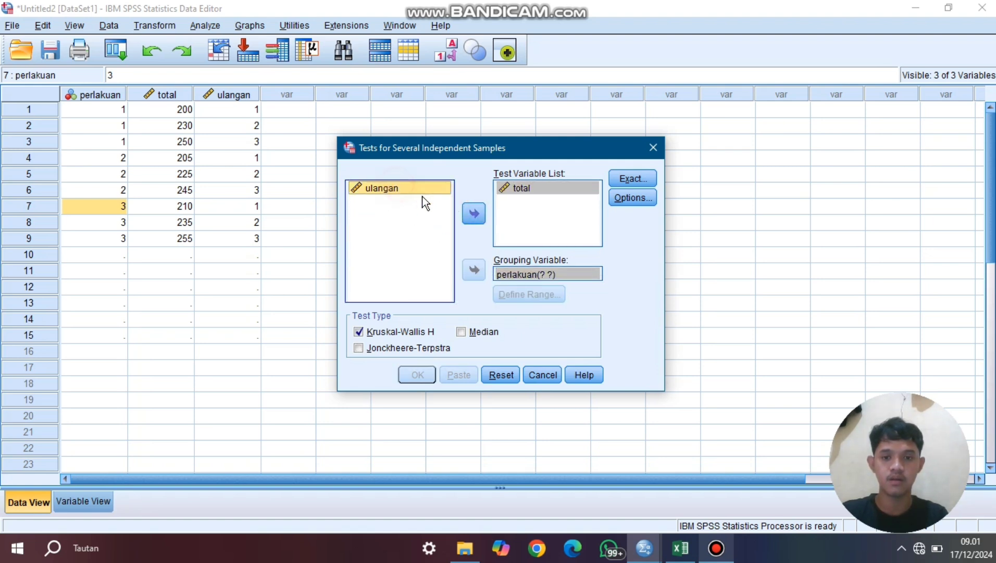
pyautogui.click(474, 215)
# - Define the perlakuan grouping range as minimum 1 and maximum 3, and run the Kruskal-Wallis H test
pyautogui.click(545, 272)
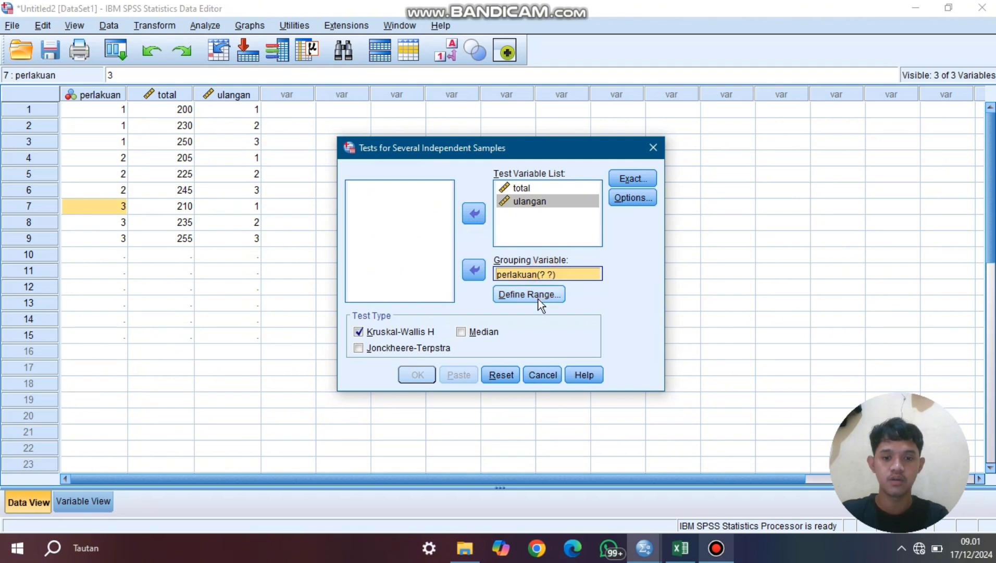
pyautogui.click(538, 296)
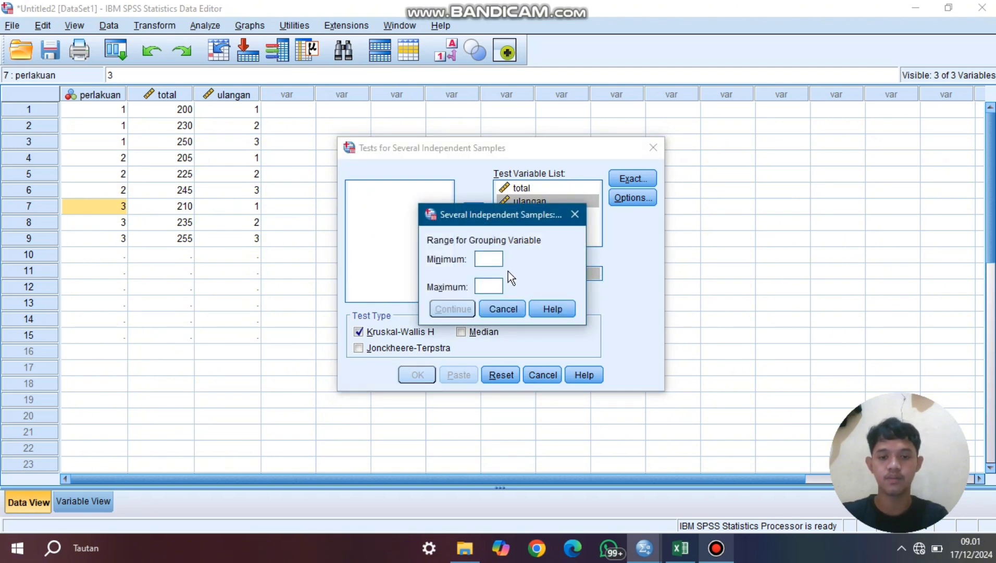
pyautogui.click(492, 284)
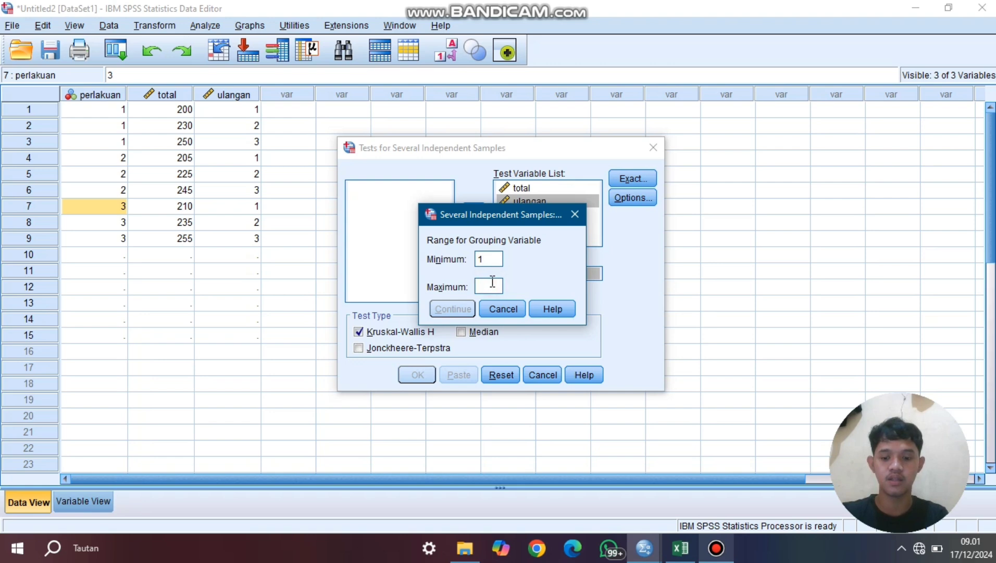
pyautogui.write('3')
pyautogui.click(462, 310)
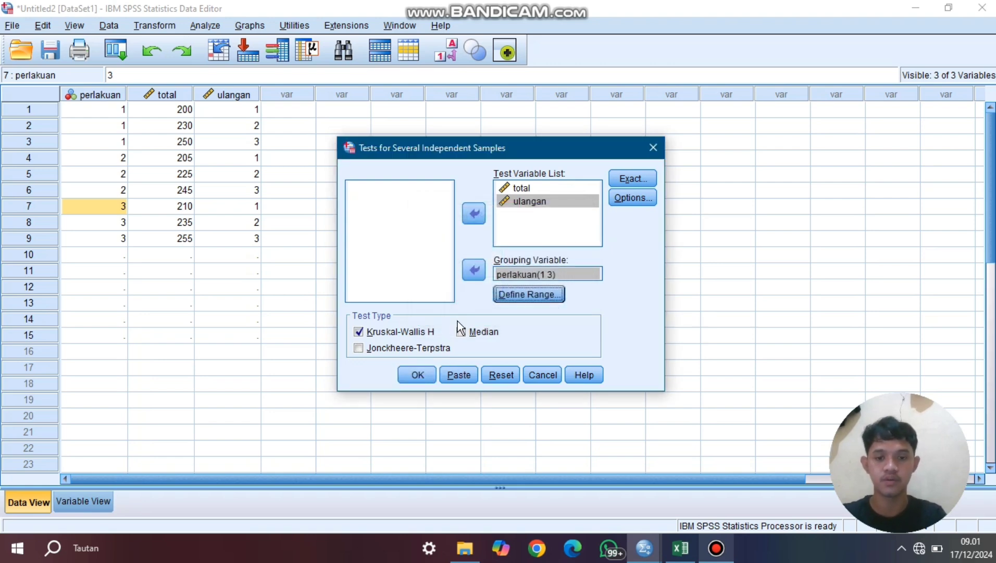
pyautogui.click(416, 375)
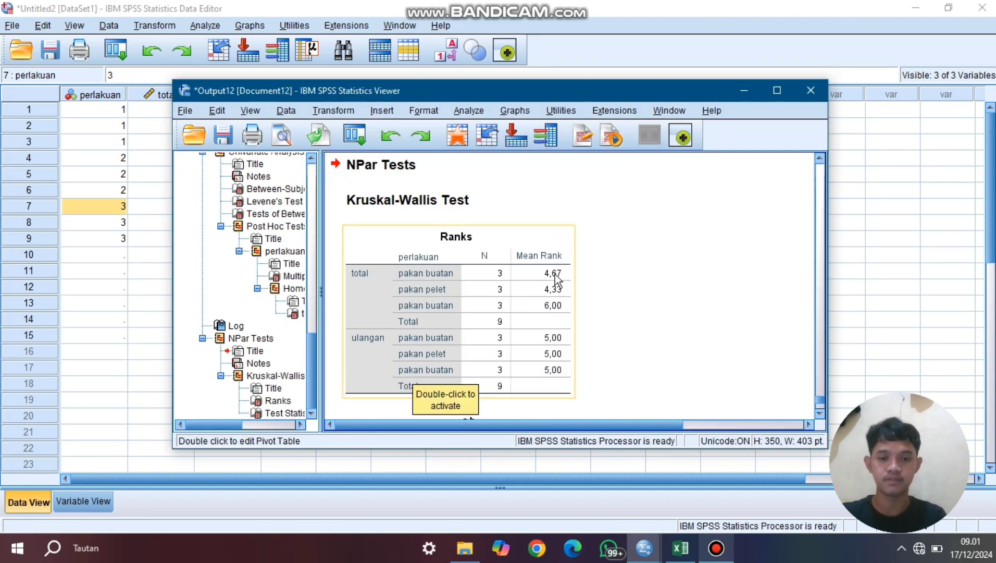
# - Examine the Kruskal-Wallis Ranks and Test Statistics tables, and compare them with the post hoc Multiple Comparisons table for total
pyautogui.click(820, 417)
pyautogui.click(820, 414)
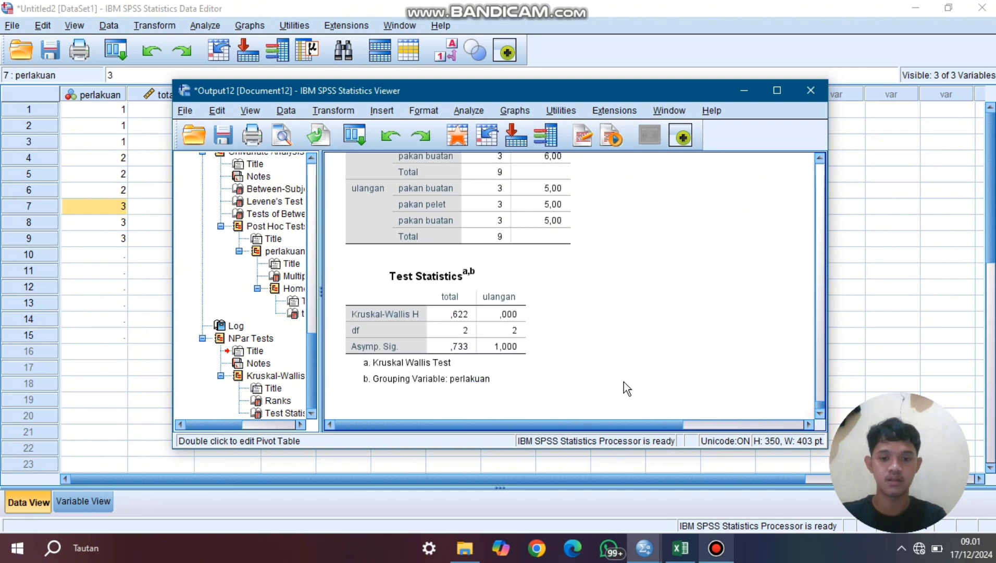
pyautogui.click(515, 357)
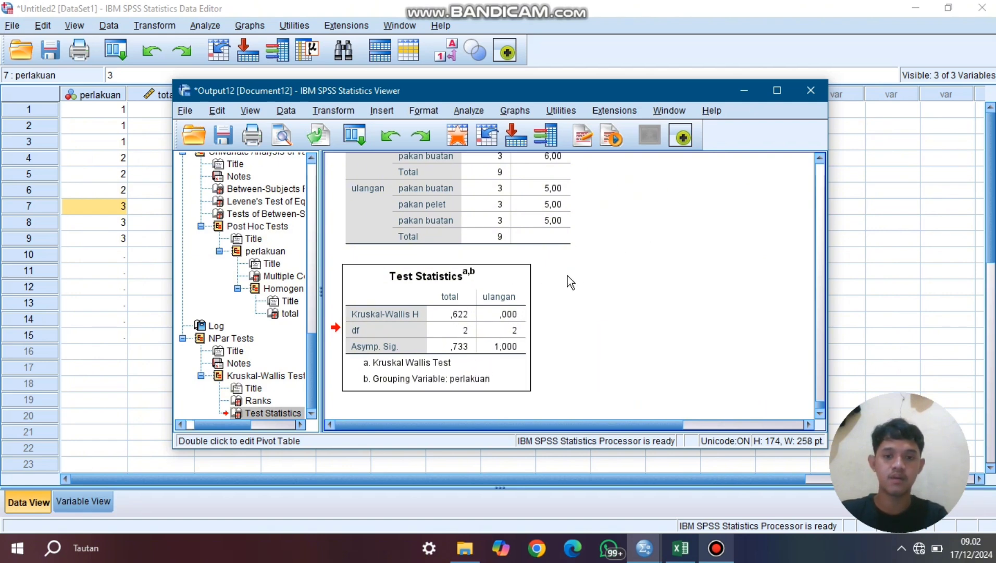
pyautogui.scroll(10, 567, 275)
pyautogui.scroll(3, 571, 281)
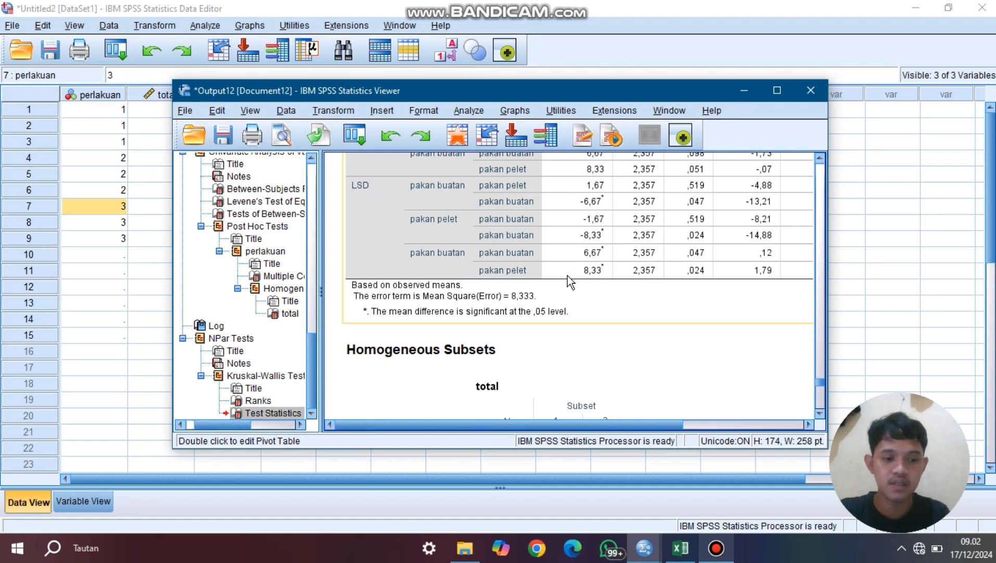
pyautogui.scroll(-10, 569, 281)
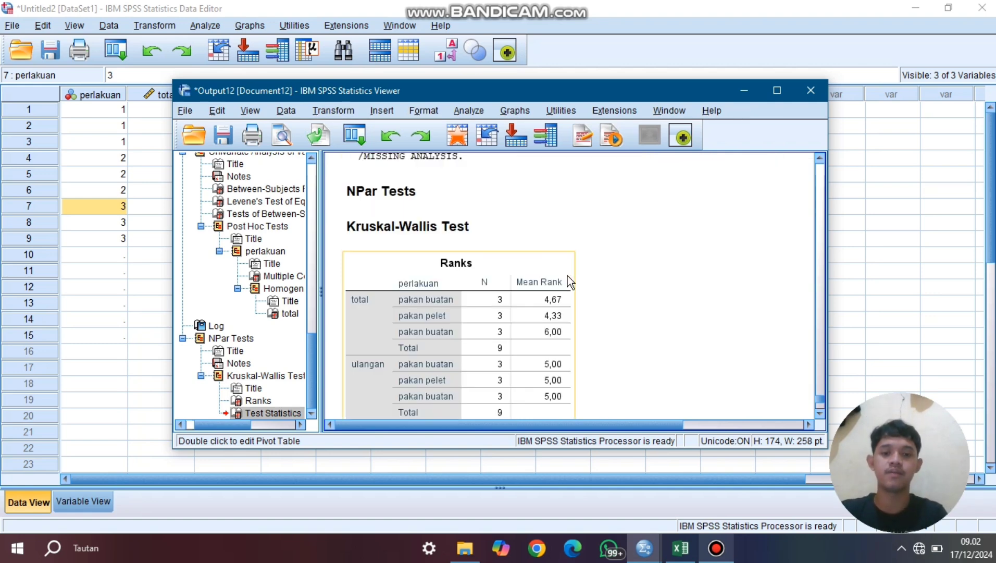
pyautogui.scroll(10, 567, 275)
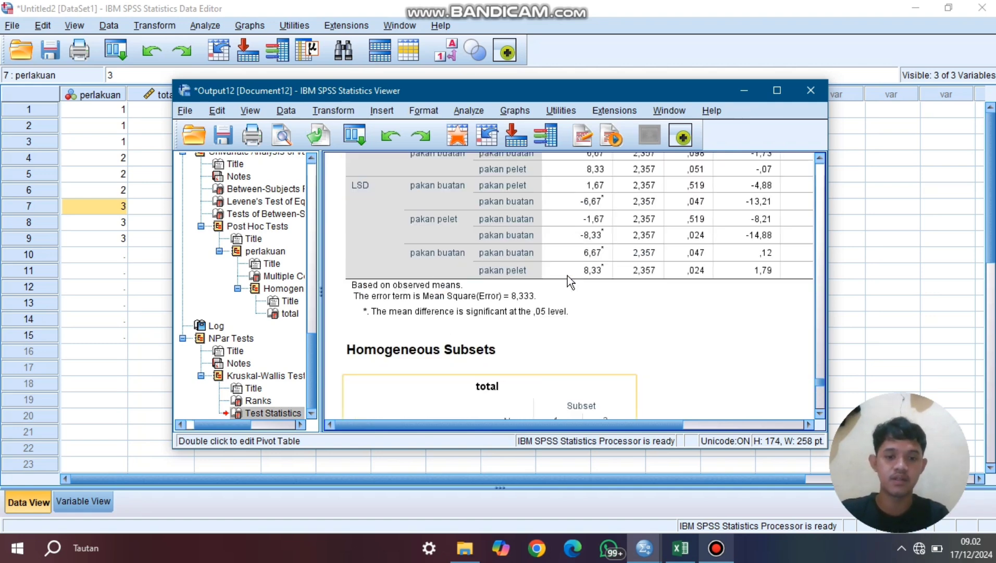
pyautogui.scroll(5, 568, 275)
pyautogui.scroll(-3, 567, 276)
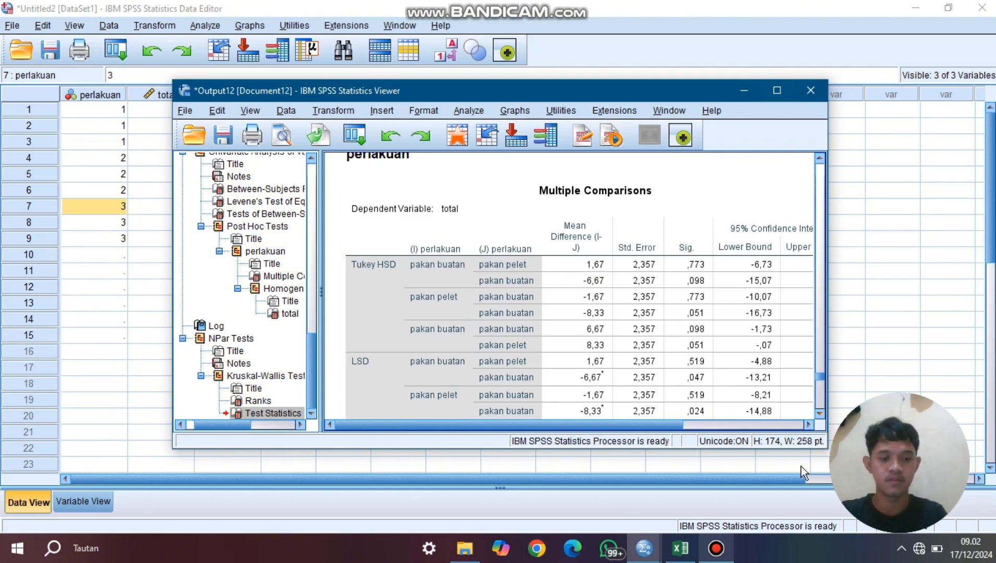
pyautogui.click(721, 558)
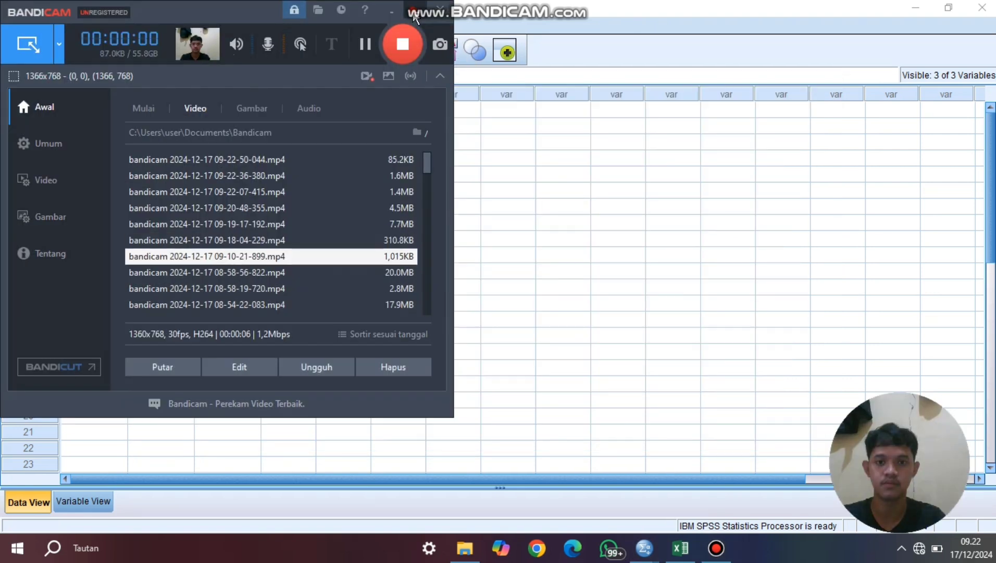
pyautogui.click(414, 14)
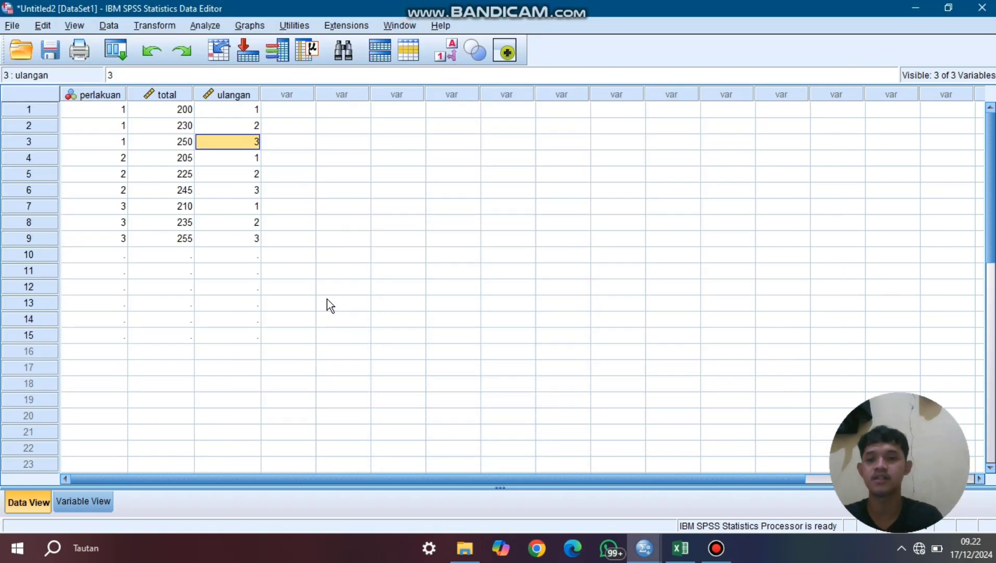
# - Review the perlakuan, total and ulangan columns and the perlakuan group codes in the dataset
pyautogui.click(96, 109)
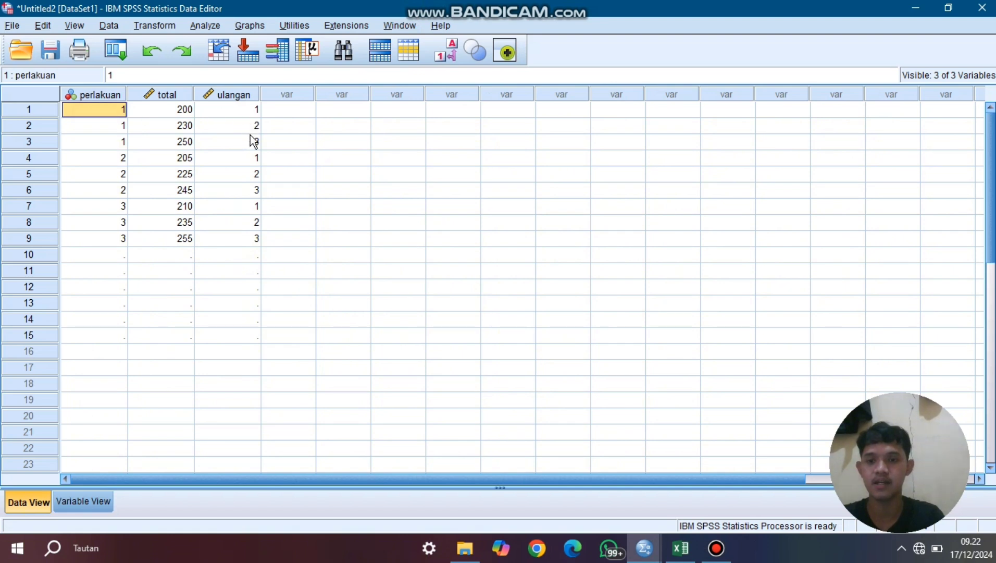
pyautogui.click(76, 92)
pyautogui.click(180, 96)
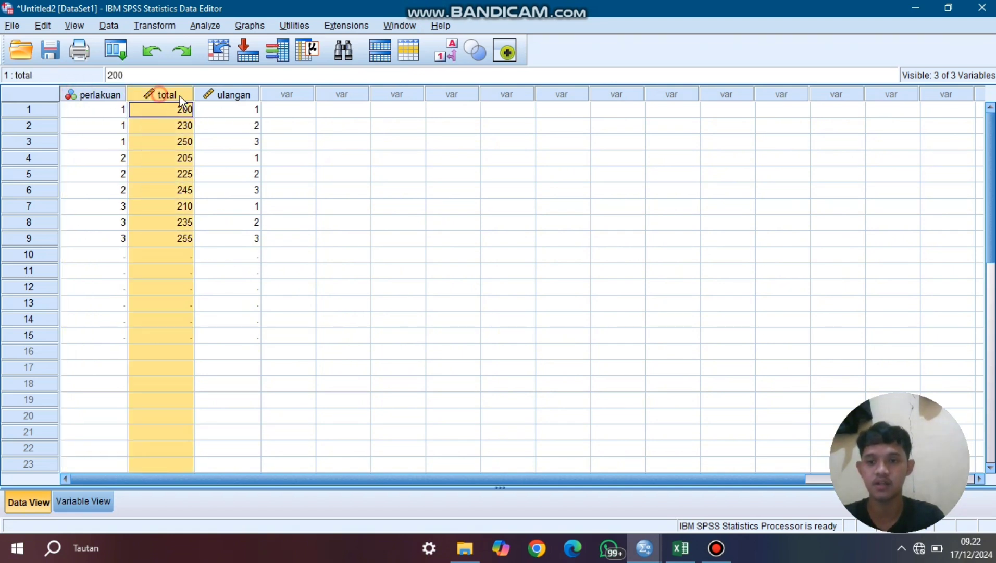
pyautogui.click(244, 92)
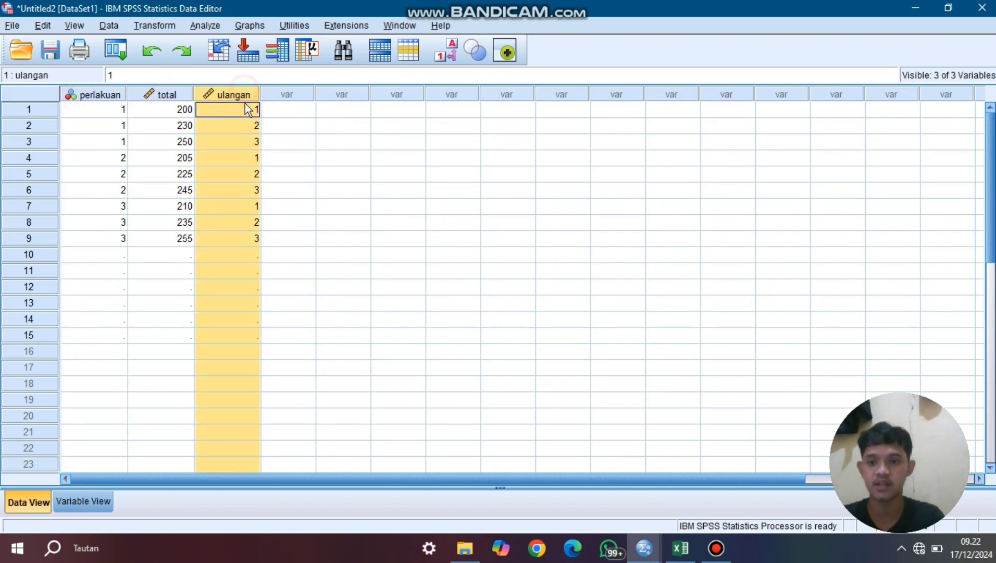
pyautogui.click(246, 142)
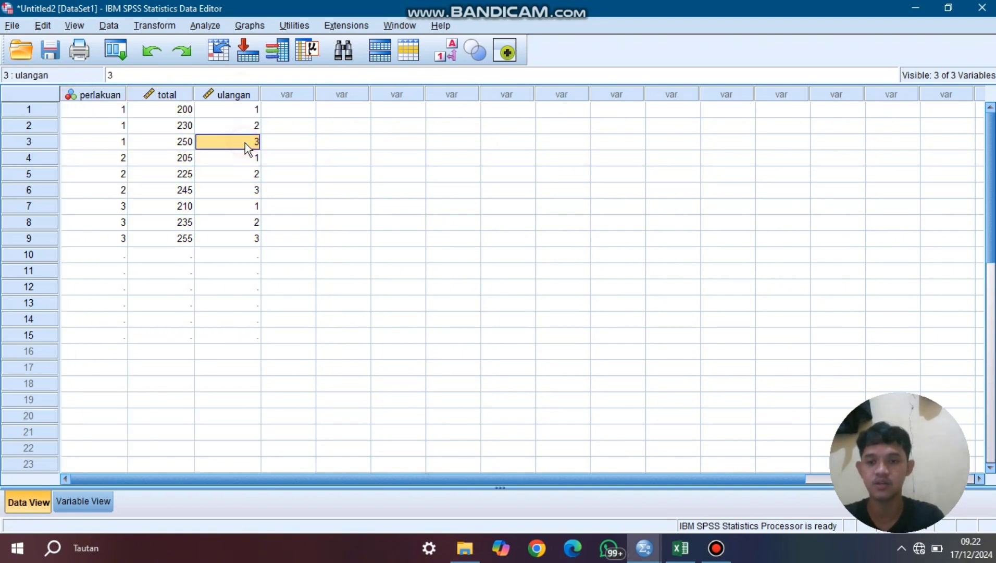
pyautogui.click(87, 92)
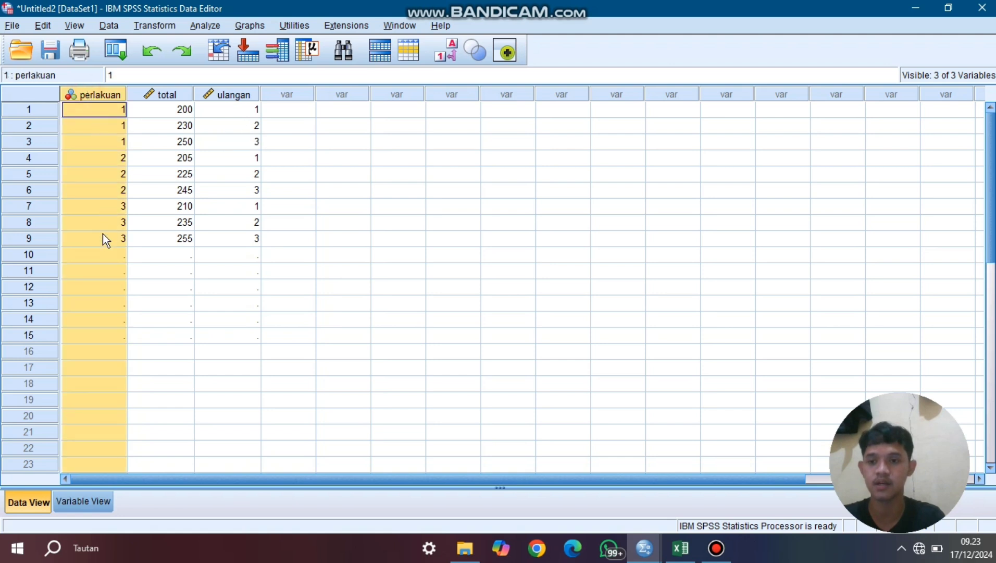
pyautogui.click(103, 235)
pyautogui.click(98, 108)
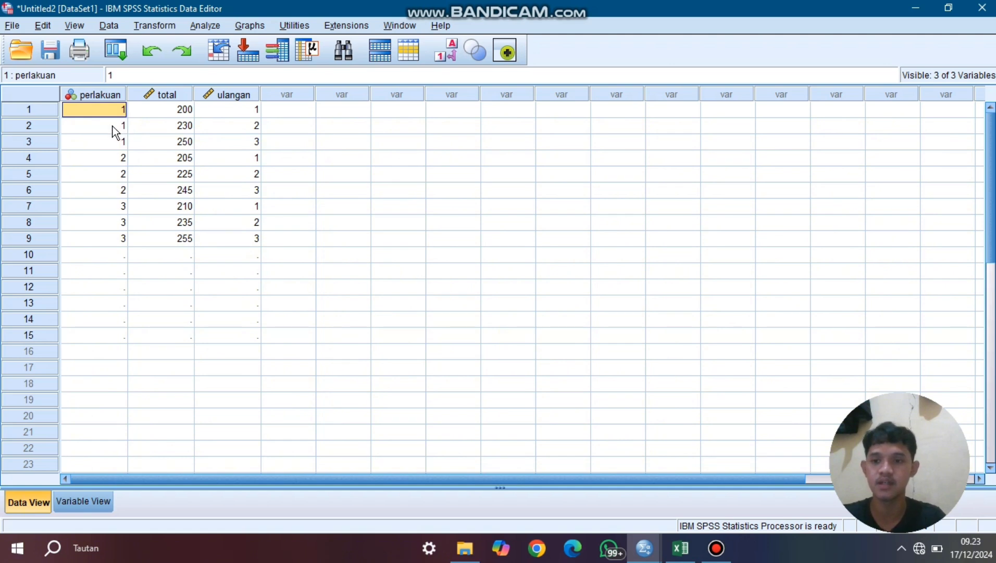
pyautogui.click(104, 125)
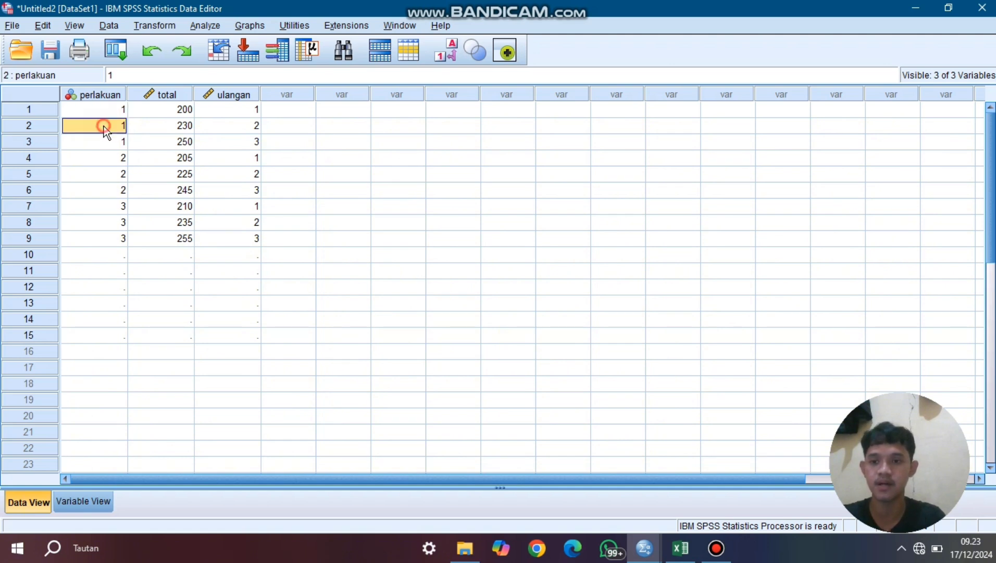
pyautogui.click(103, 174)
pyautogui.click(103, 221)
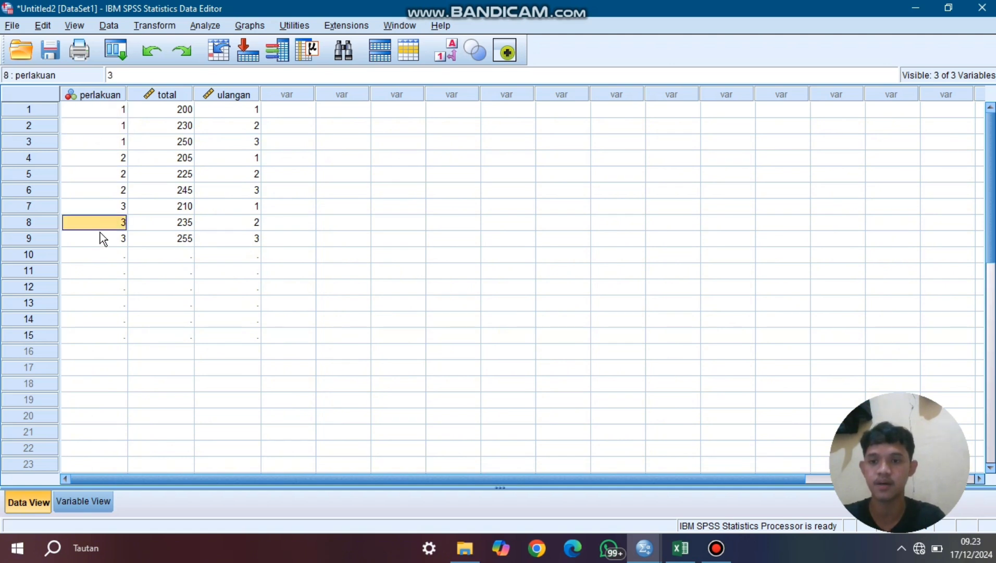
# - Set up an Explore analysis with perlakuan as the factor and total and ulangan as dependent variables
pyautogui.click(207, 25)
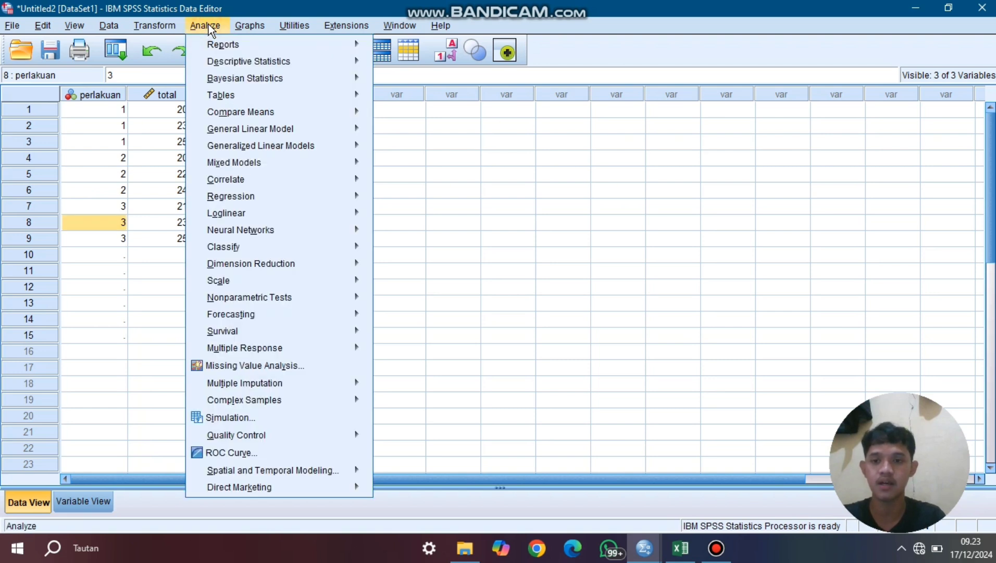
pyautogui.moveTo(211, 60)
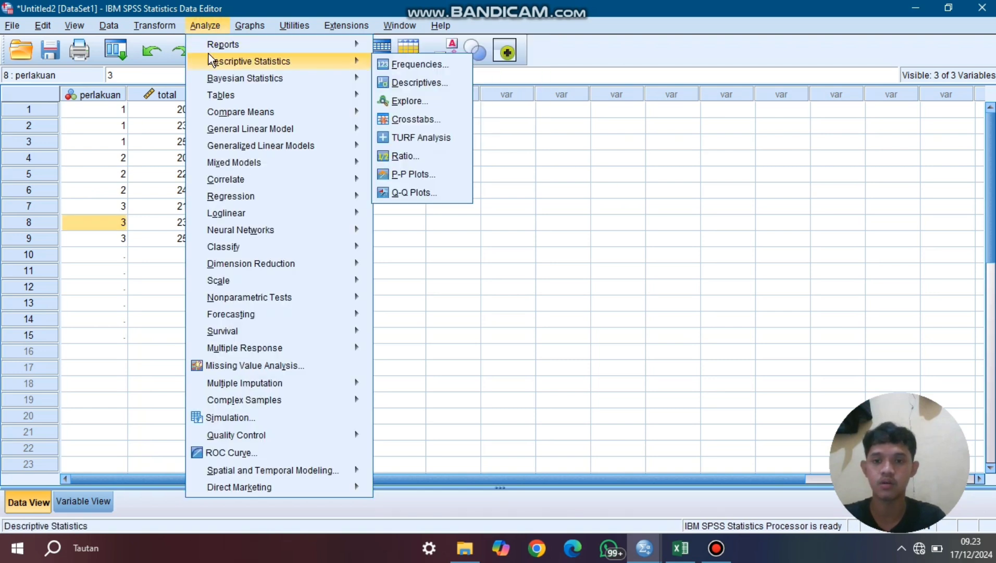
pyautogui.click(415, 101)
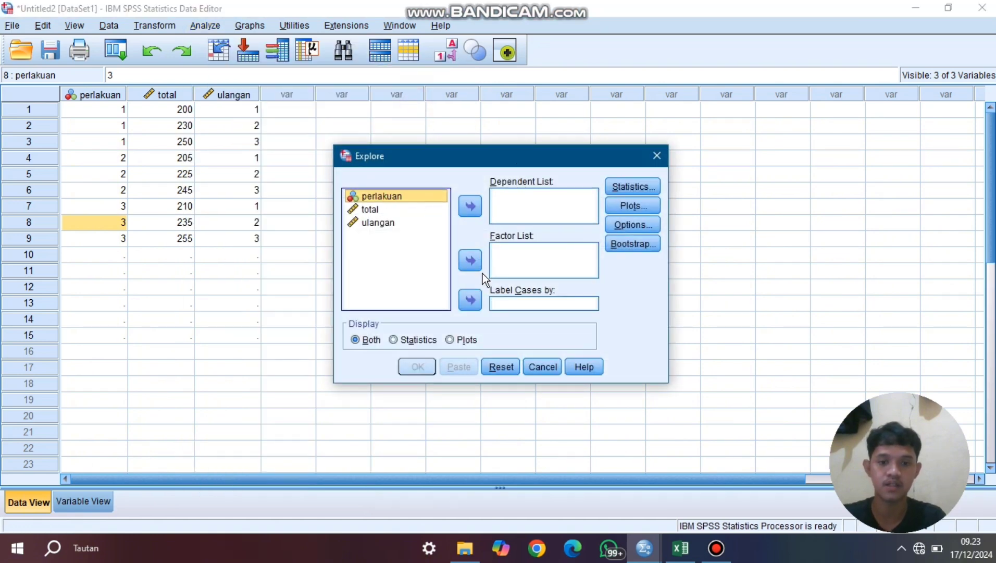
pyautogui.click(468, 262)
pyautogui.click(393, 199)
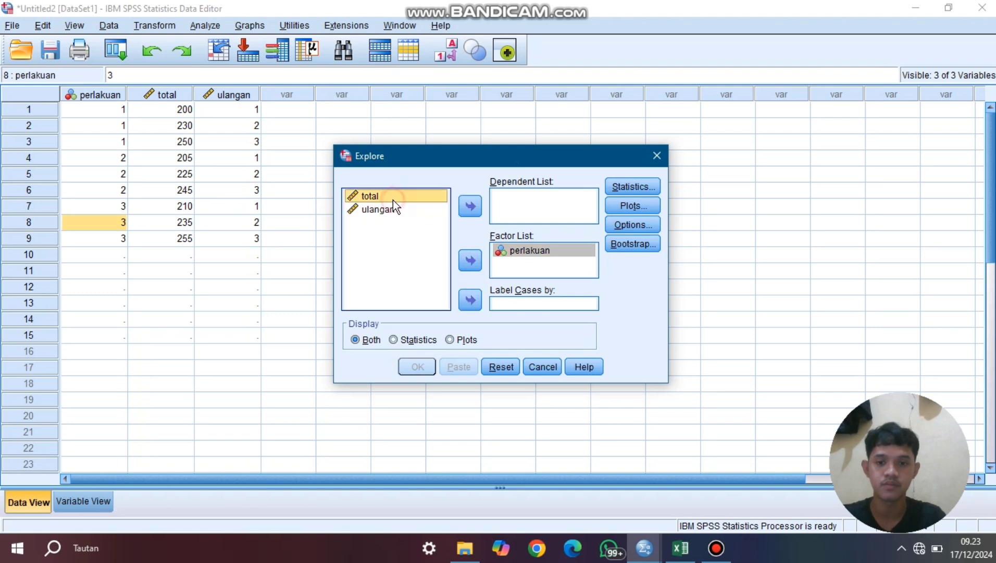
pyautogui.click(466, 202)
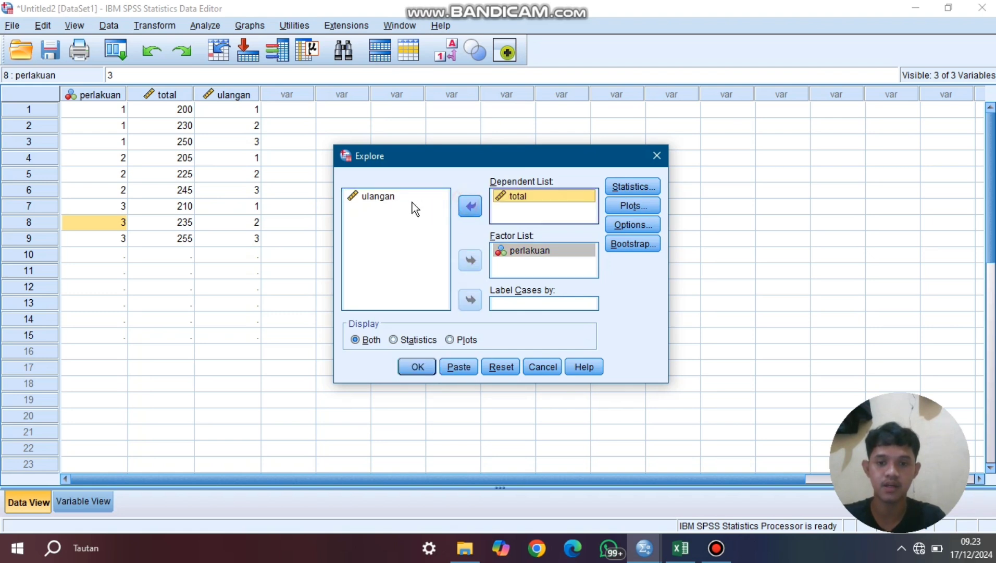
pyautogui.click(413, 200)
pyautogui.click(470, 206)
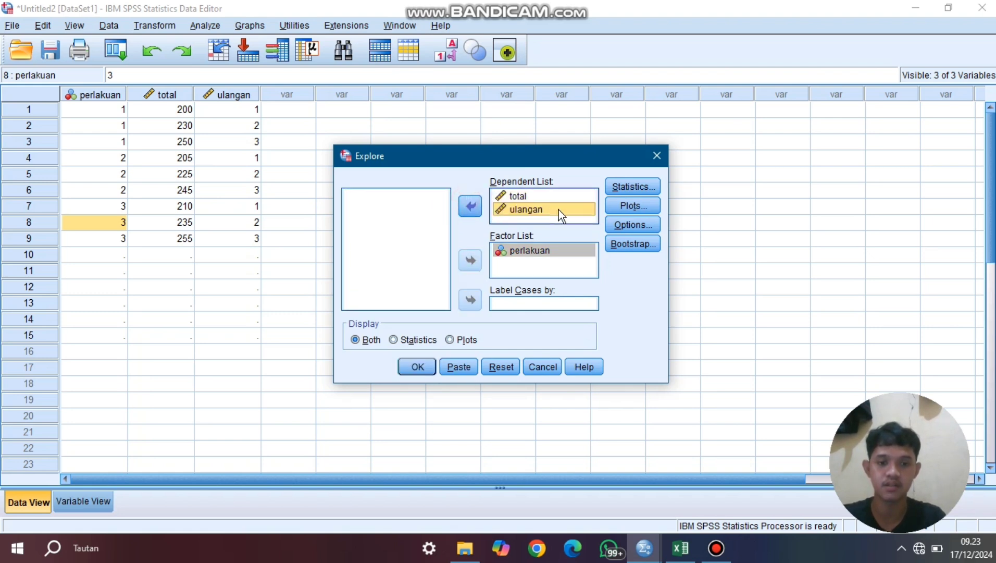
# - Enable normality plots with tests for the Explore analysis, keeping listwise exclusion of missing cases, and run it
pyautogui.click(641, 221)
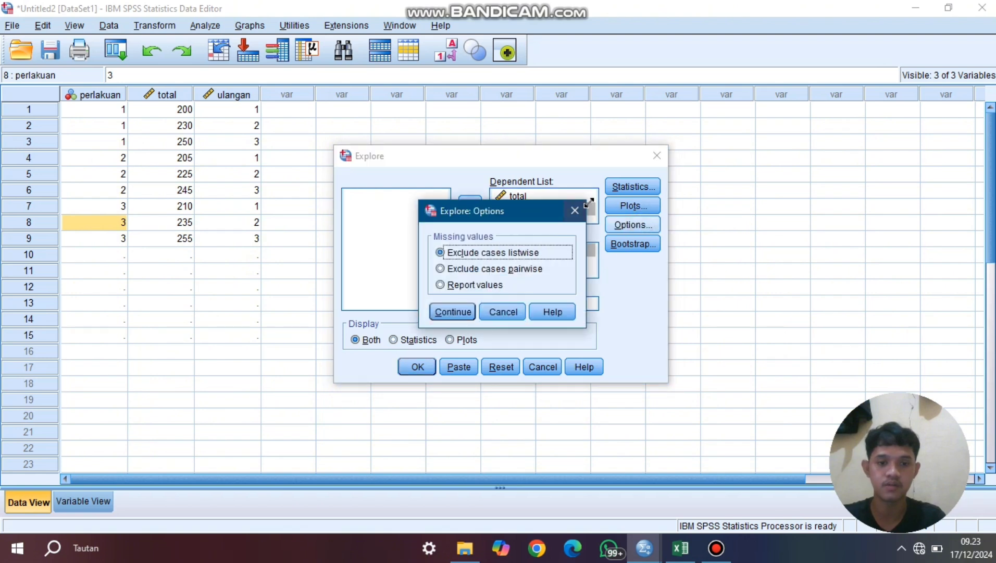
pyautogui.click(459, 314)
pyautogui.click(625, 207)
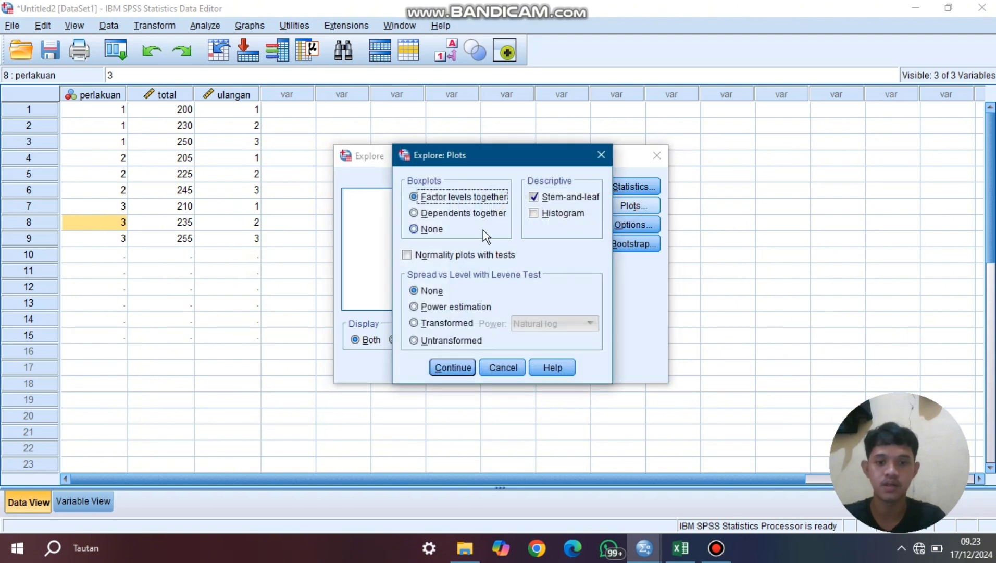
pyautogui.click(407, 255)
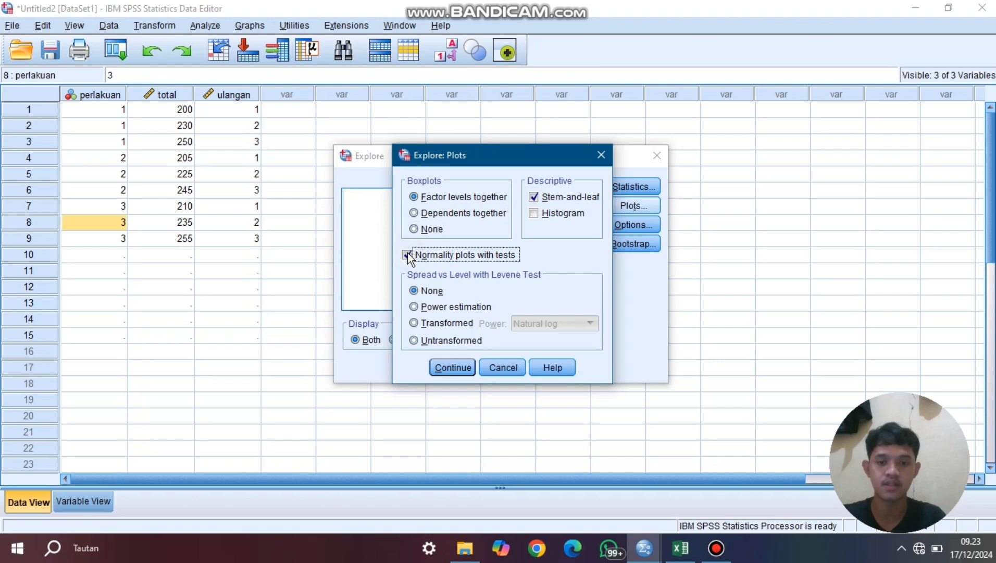
pyautogui.click(449, 368)
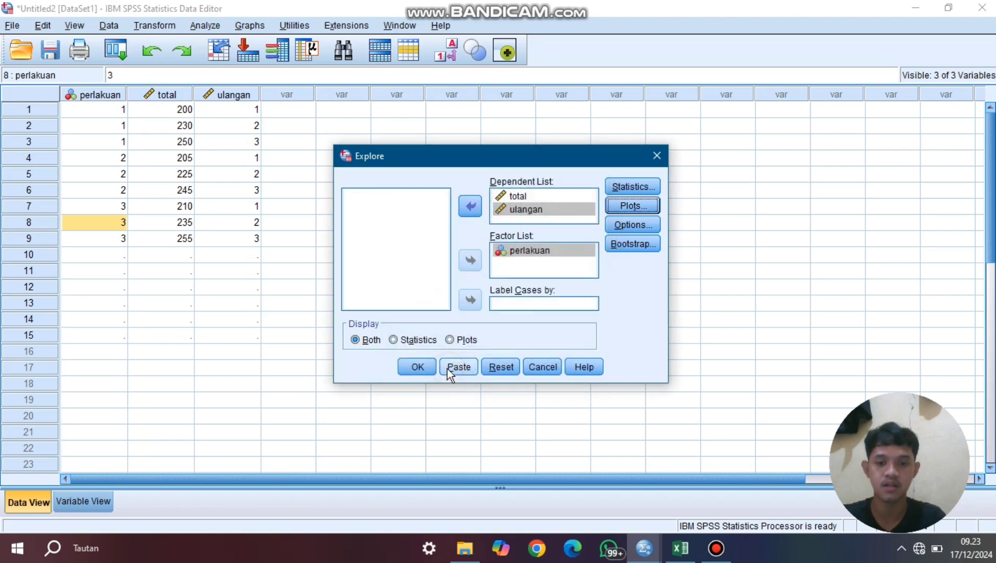
pyautogui.click(417, 367)
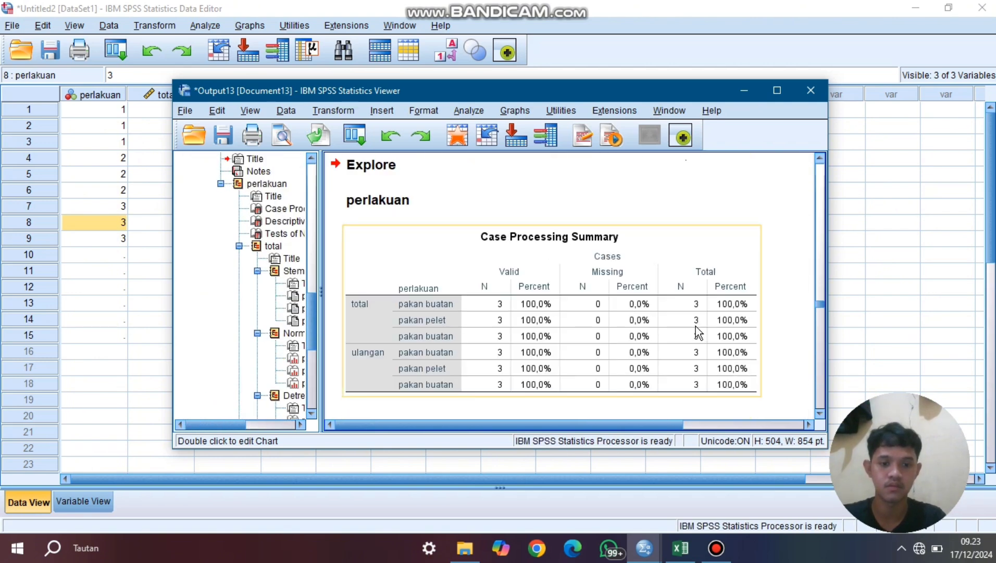
# - Examine the Tests of Normality table for total and ulangan by perlakuan in the Explore output
pyautogui.scroll(-20, 677, 333)
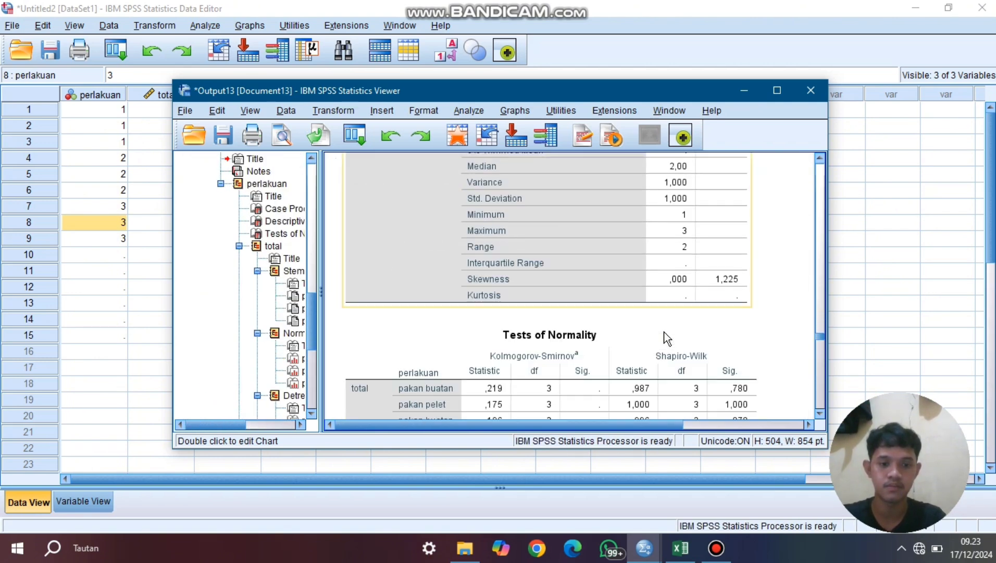
pyautogui.scroll(-5, 667, 338)
pyautogui.scroll(5, 668, 338)
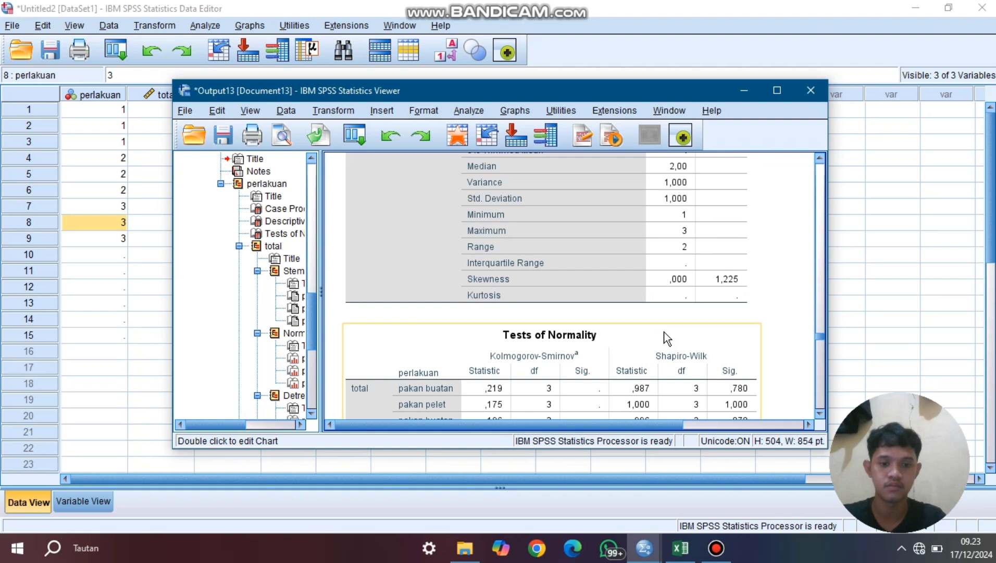
pyautogui.click(818, 410)
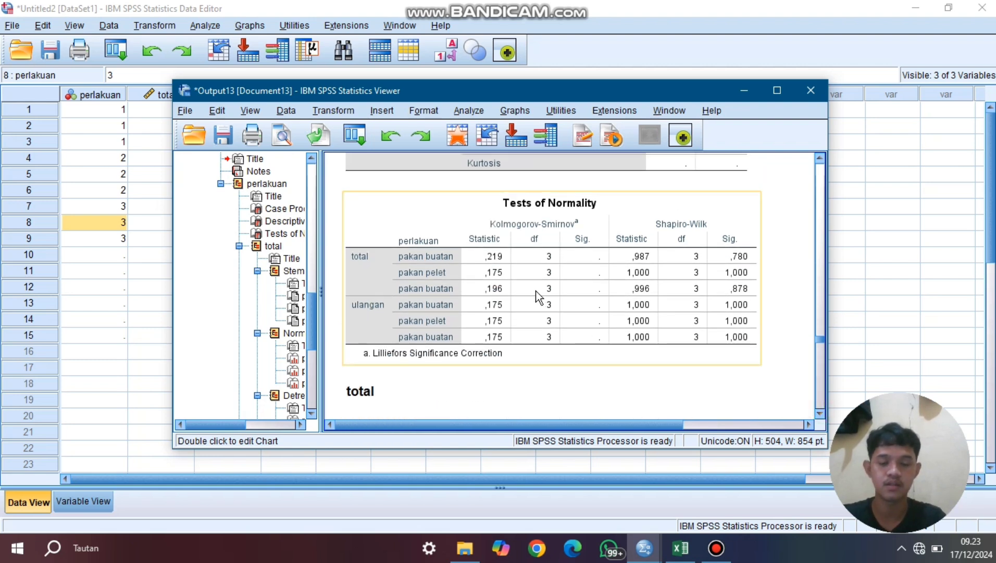
# - Set up a Univariate General Linear Model with total as the dependent variable and perlakuan and ulangan as fixed factors
pyautogui.click(418, 245)
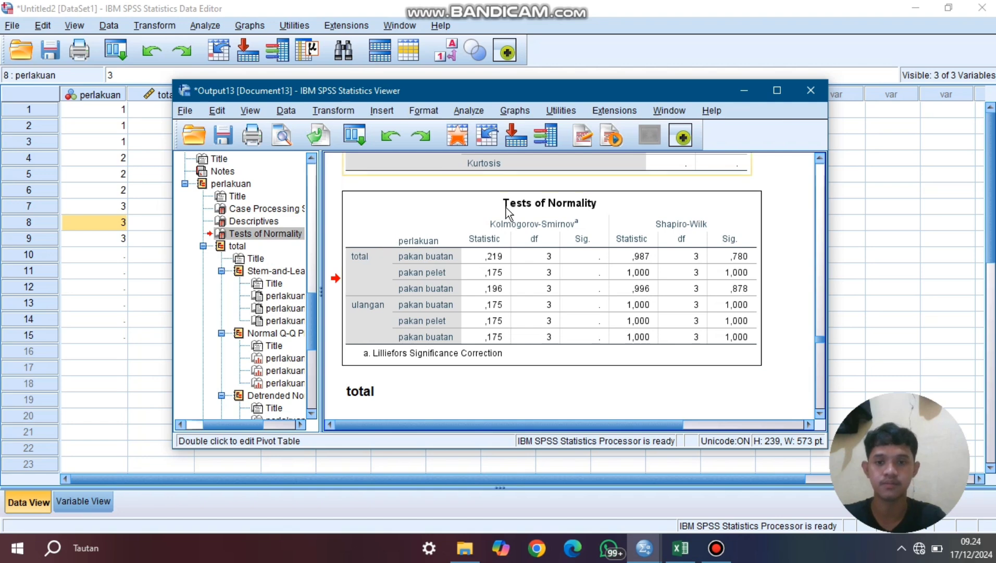
pyautogui.click(747, 90)
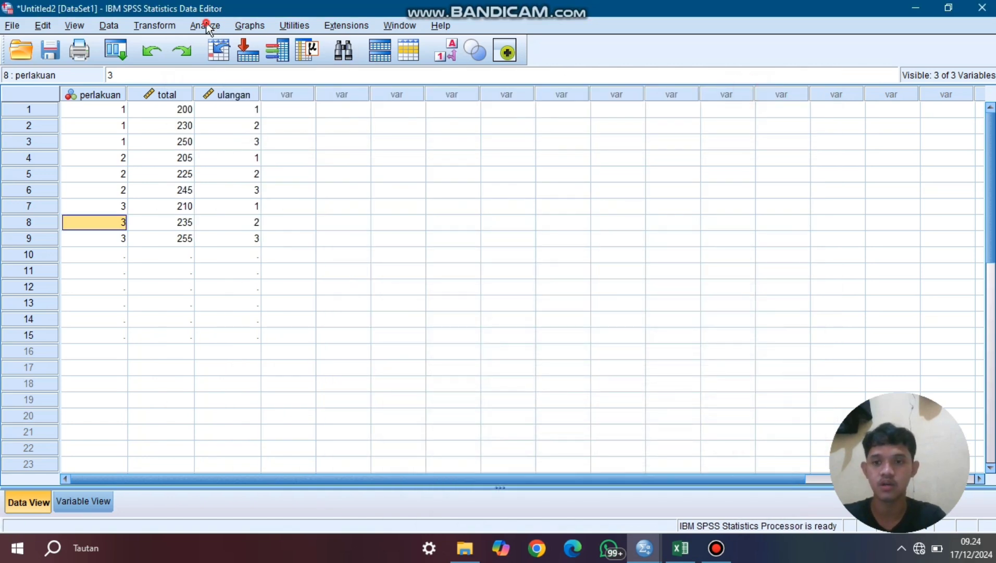
pyautogui.click(205, 26)
pyautogui.moveTo(221, 111)
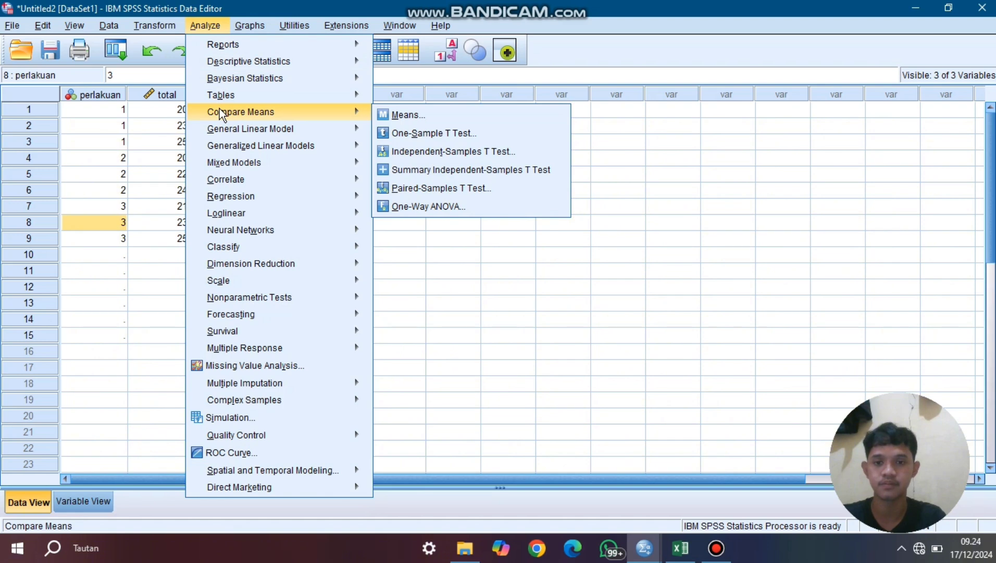
pyautogui.moveTo(316, 128)
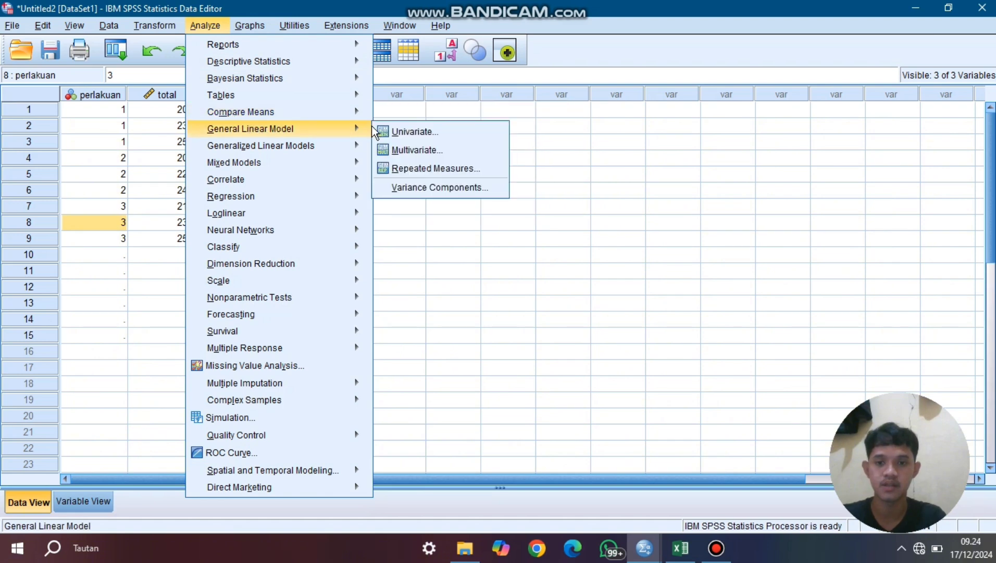
pyautogui.click(411, 132)
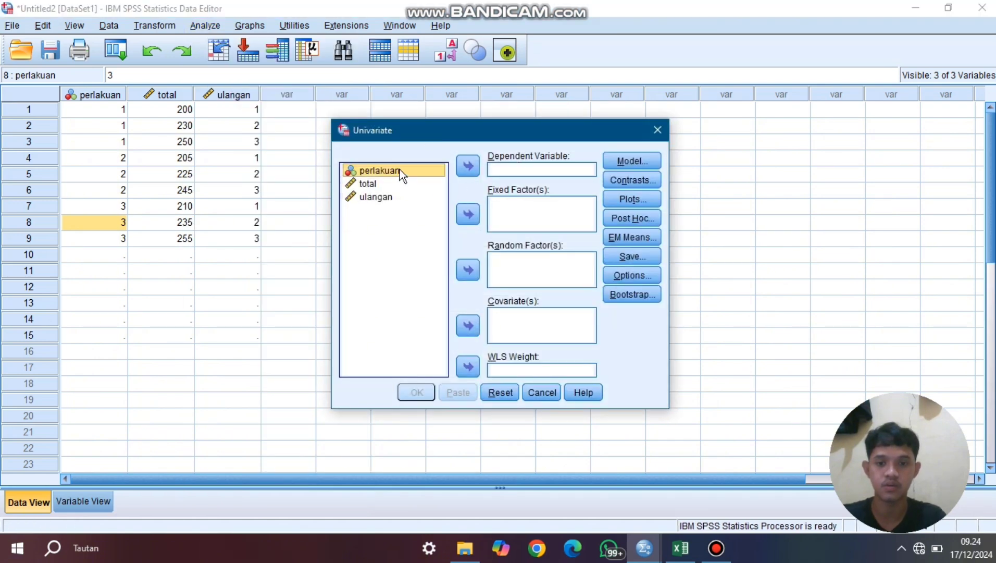
pyautogui.click(465, 213)
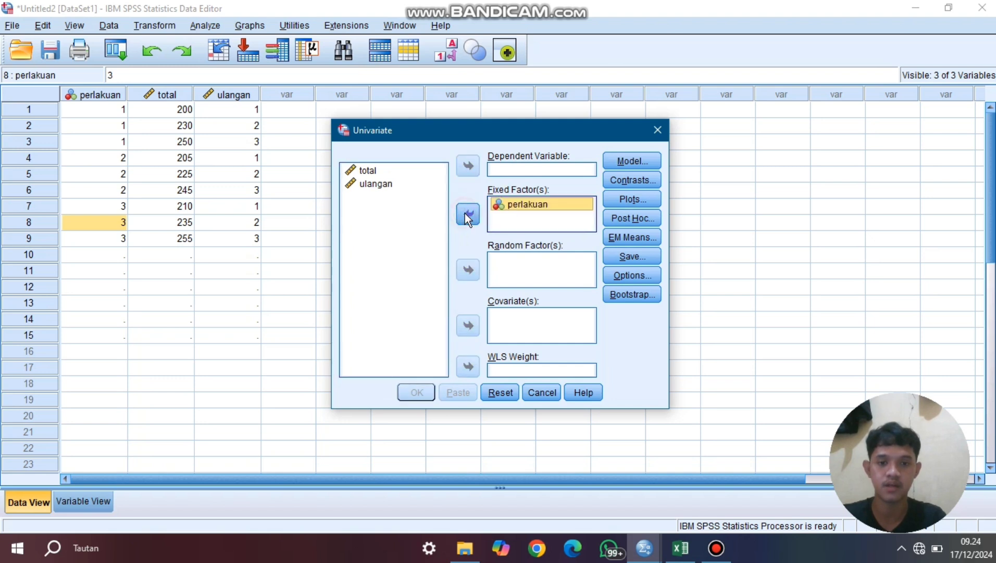
pyautogui.click(394, 168)
pyautogui.click(468, 165)
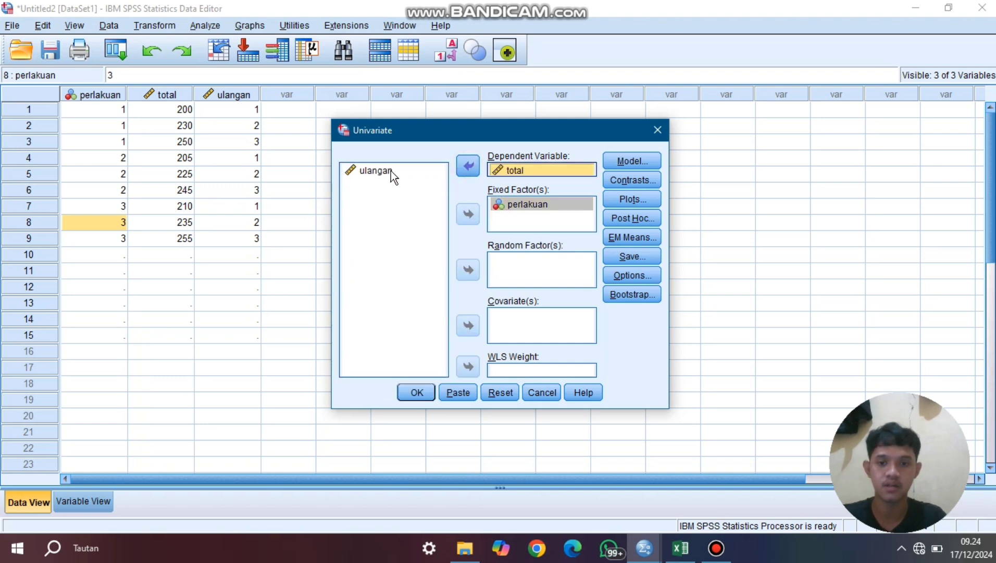
pyautogui.click(391, 171)
pyautogui.click(474, 213)
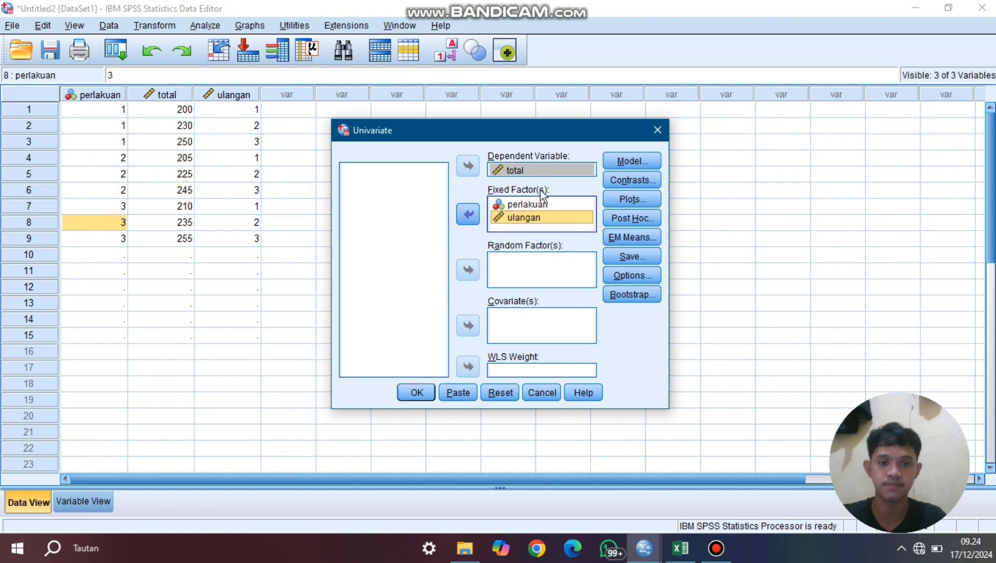
# - Specify a model with built terms containing perlakuan and ulangan as separate terms, without their interaction
pyautogui.click(625, 161)
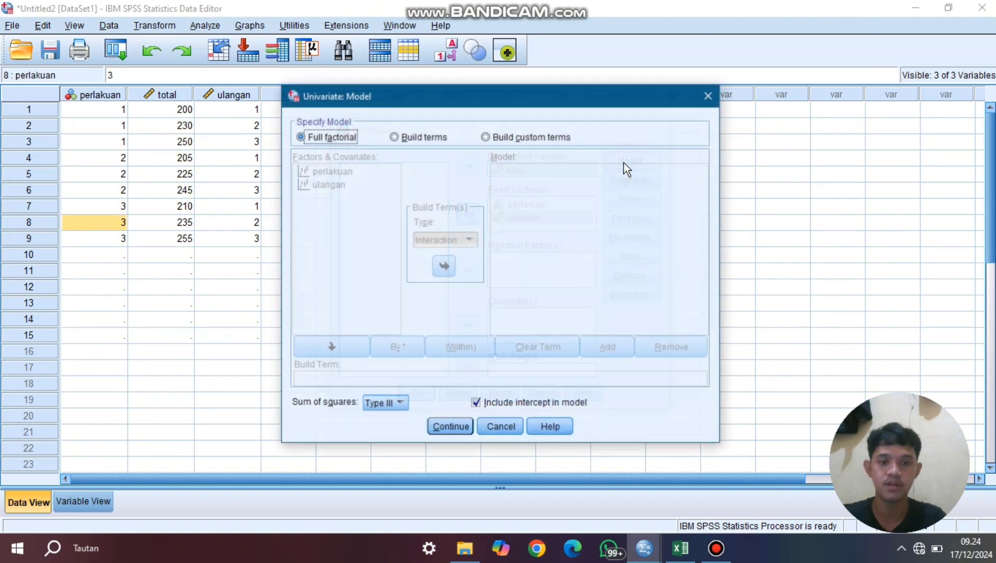
pyautogui.click(394, 137)
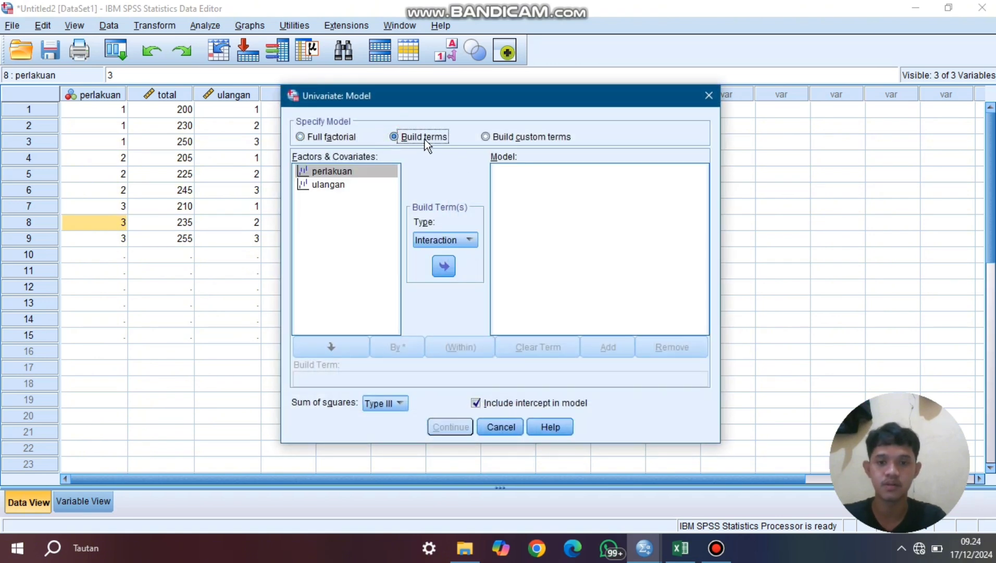
pyautogui.click(332, 168)
pyautogui.click(444, 266)
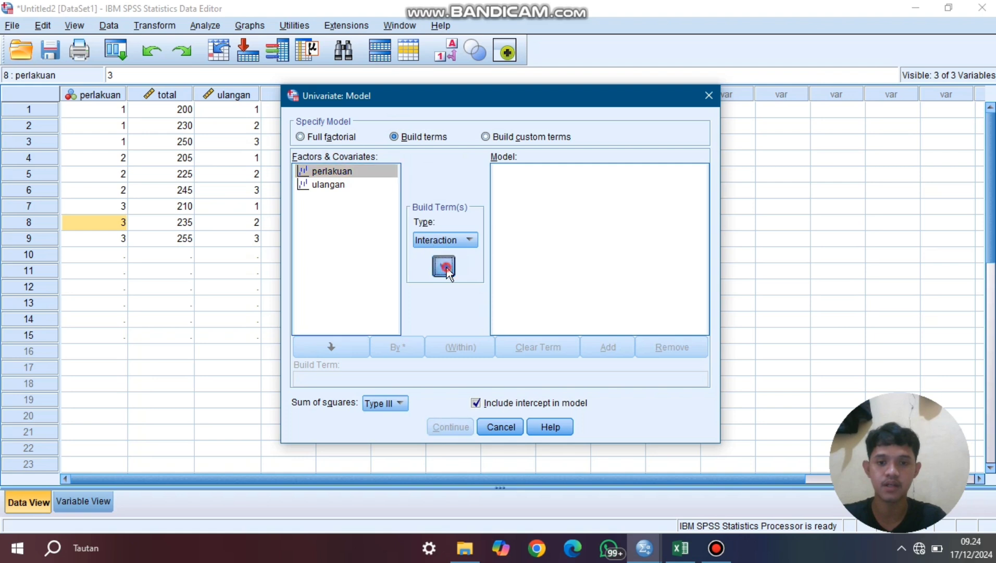
pyautogui.click(347, 185)
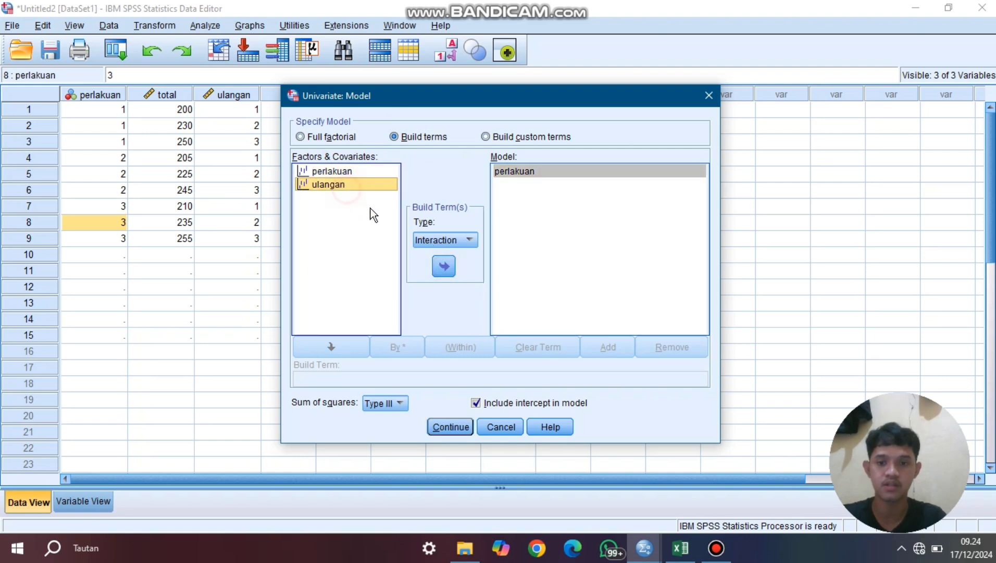
pyautogui.click(443, 266)
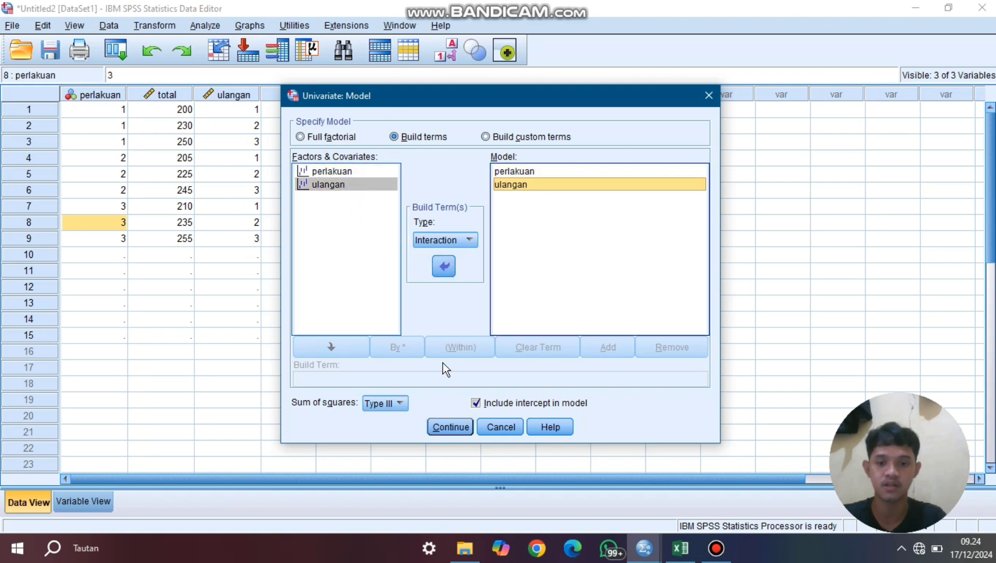
pyautogui.click(449, 427)
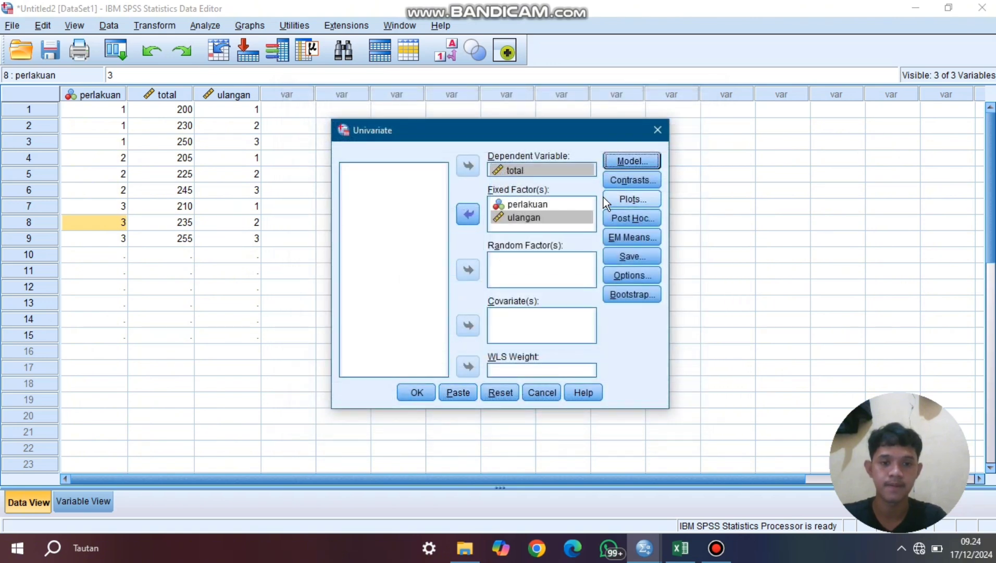
# - Request LSD, Tukey and Duncan post hoc tests for the perlakuan factor
pyautogui.click(628, 220)
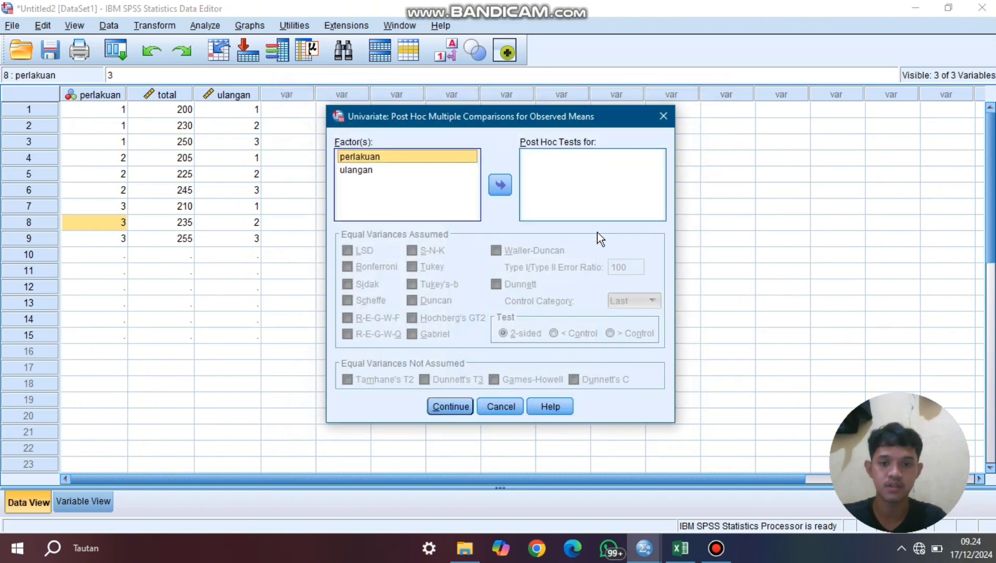
pyautogui.click(505, 186)
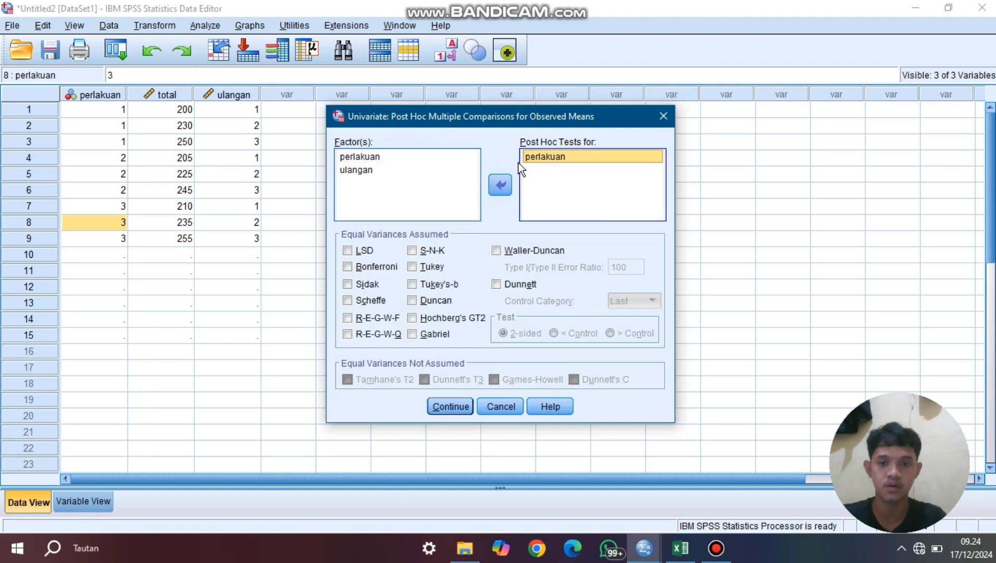
pyautogui.click(350, 248)
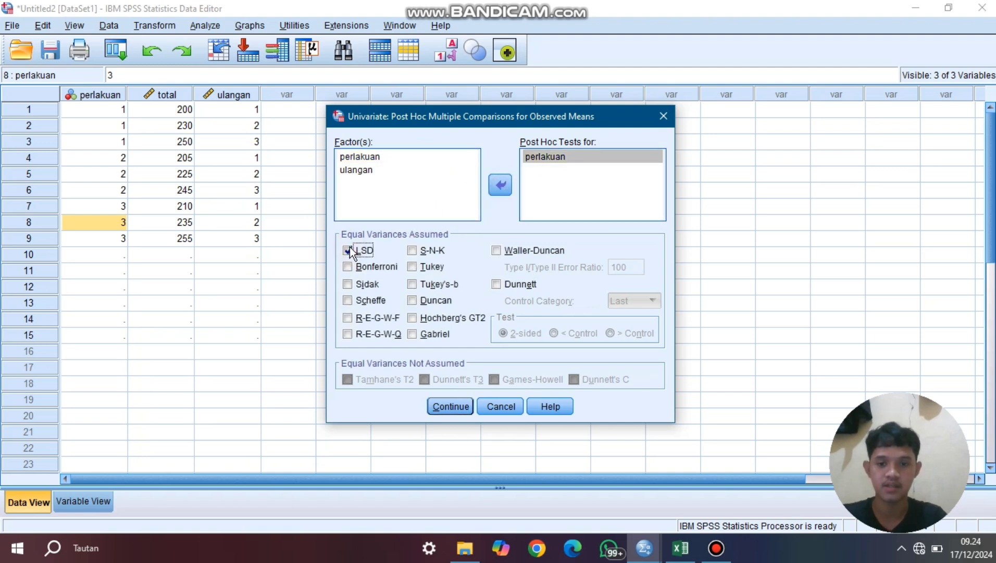
pyautogui.click(409, 264)
pyautogui.click(411, 301)
pyautogui.click(446, 404)
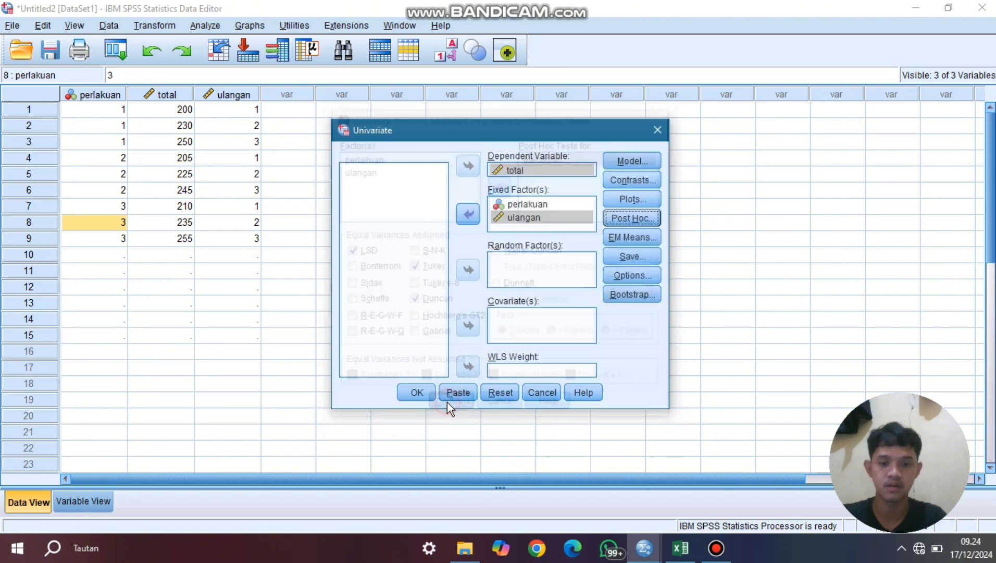
# - Enable homogeneity tests for the Univariate analysis and run it
pyautogui.click(639, 274)
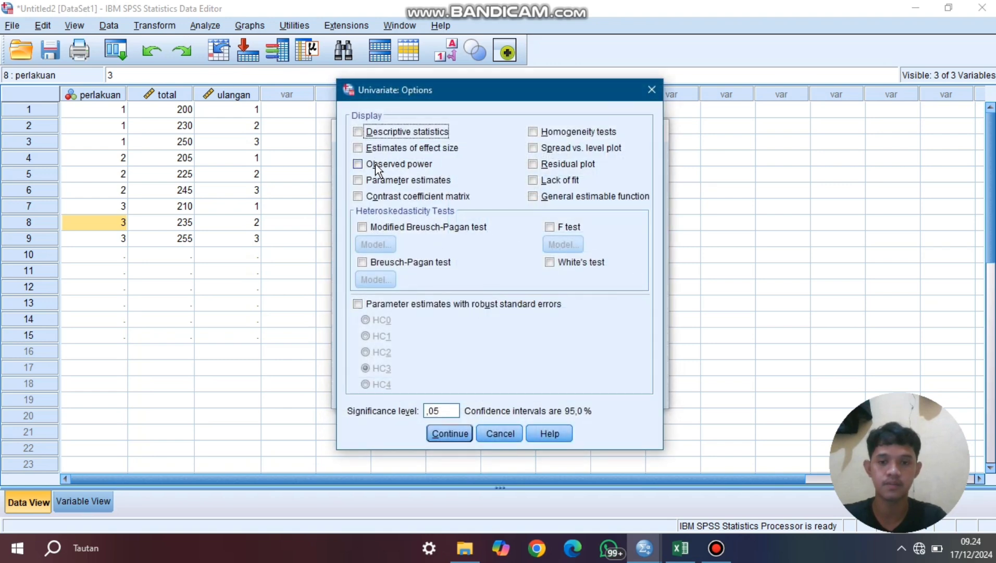
pyautogui.click(541, 132)
pyautogui.click(450, 433)
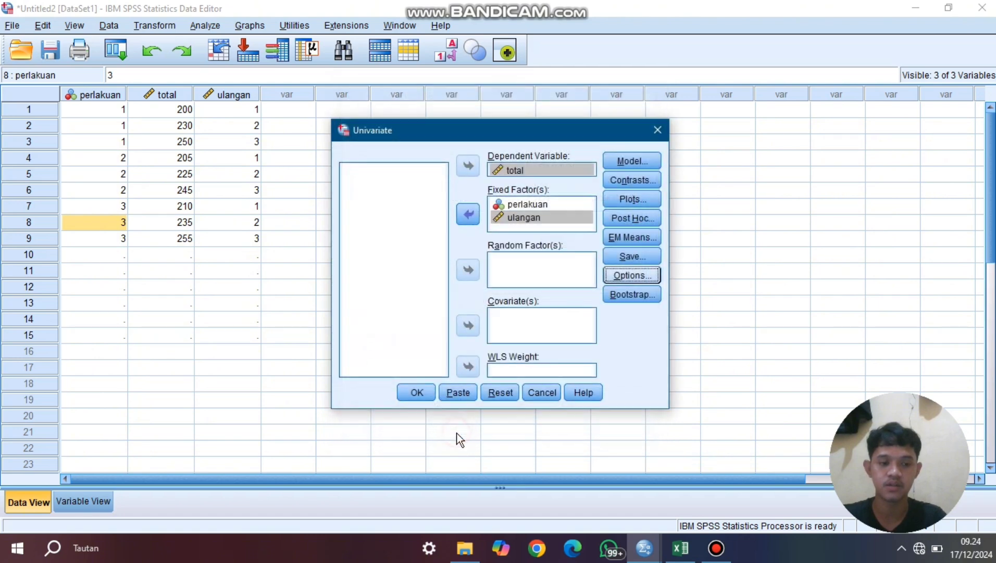
pyautogui.click(413, 396)
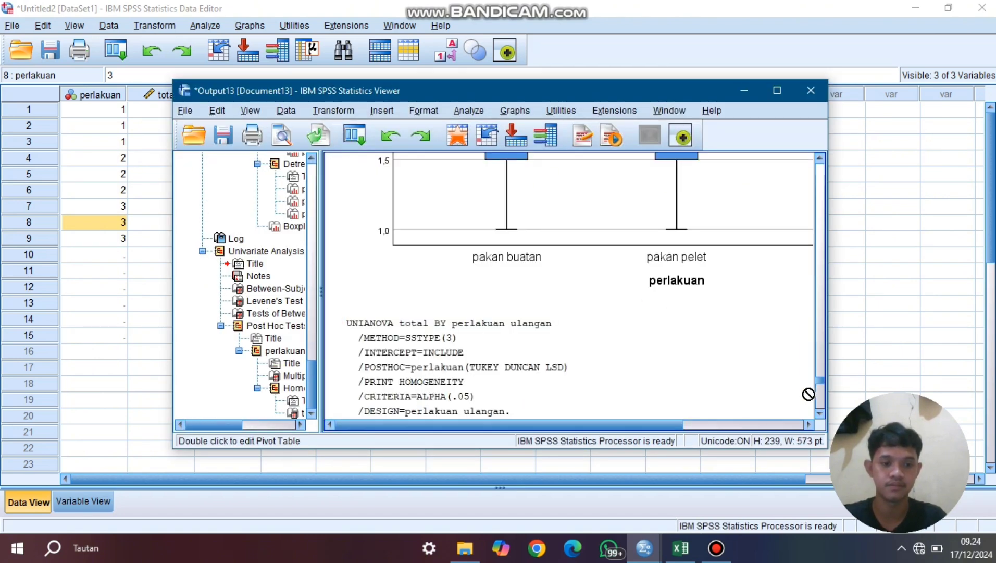
# - Review the Univariate output, from Levene's test and between-subjects effects through the post hoc comparisons to the homogeneous subsets
pyautogui.click(818, 413)
pyautogui.click(820, 413)
pyautogui.click(819, 413)
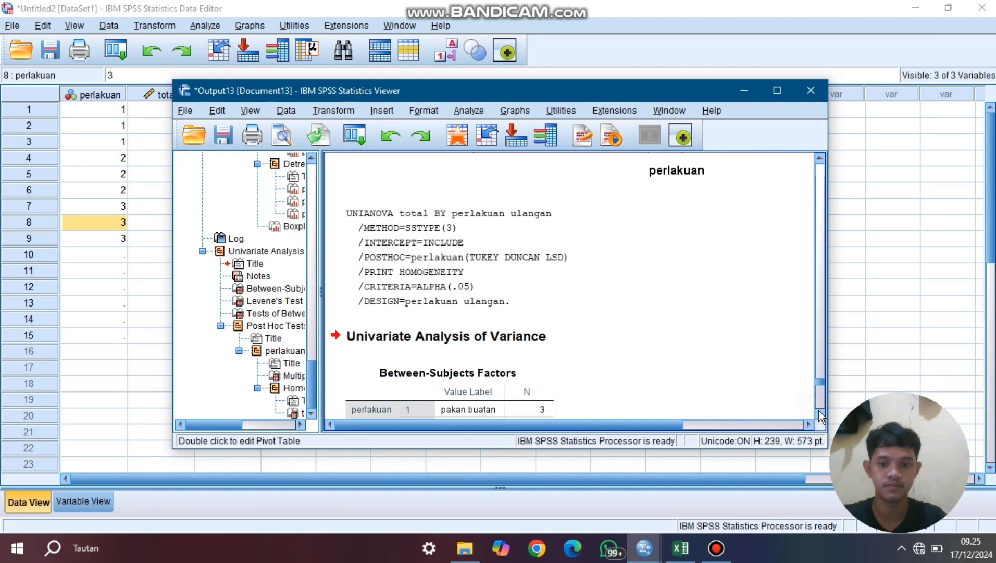
pyautogui.click(820, 413)
pyautogui.click(819, 412)
pyautogui.click(820, 413)
pyautogui.click(819, 413)
pyautogui.click(820, 413)
pyautogui.click(819, 413)
pyautogui.click(819, 413)
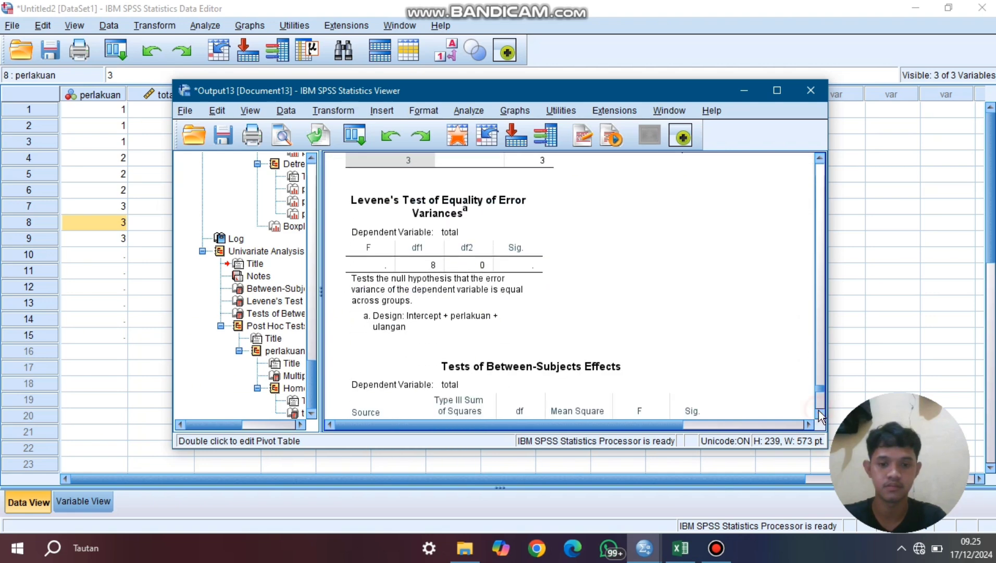
pyautogui.click(820, 414)
pyautogui.click(819, 413)
pyautogui.click(819, 413)
pyautogui.click(818, 412)
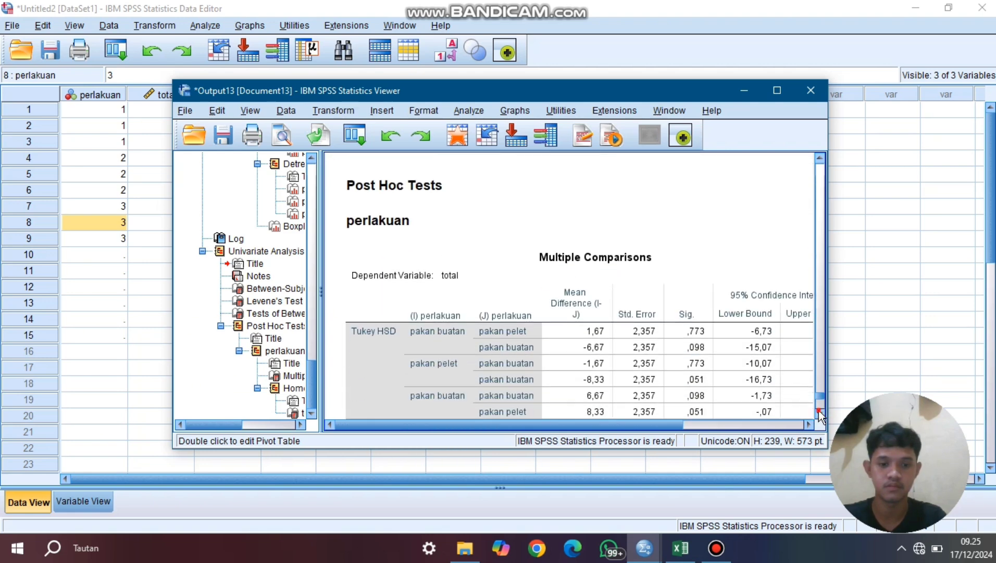
pyautogui.click(819, 412)
pyautogui.click(818, 413)
pyautogui.click(819, 412)
pyautogui.click(819, 413)
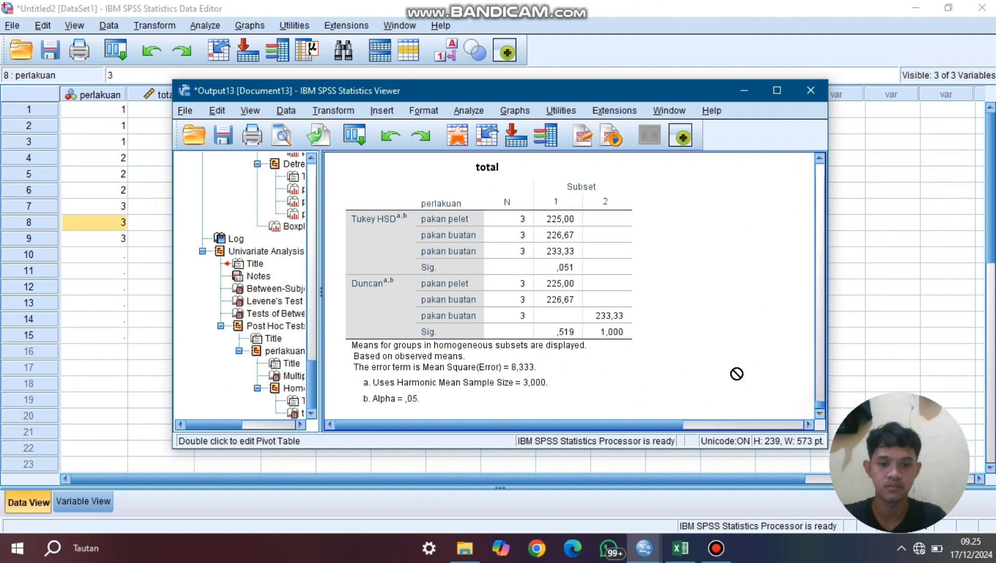
# - Examine the Tukey HSD and Duncan subset groupings of the perlakuan means in the total table
pyautogui.click(540, 271)
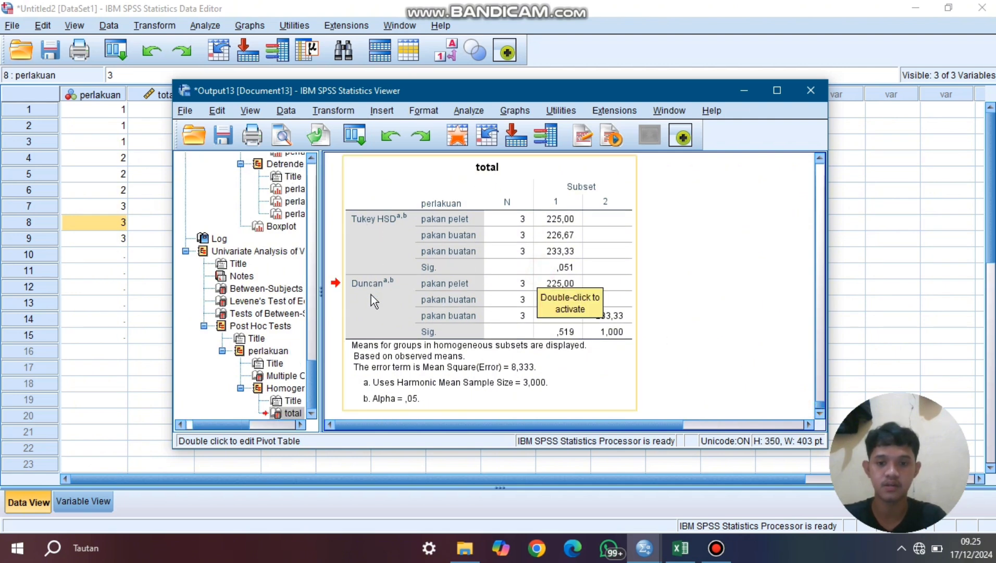
pyautogui.click(565, 235)
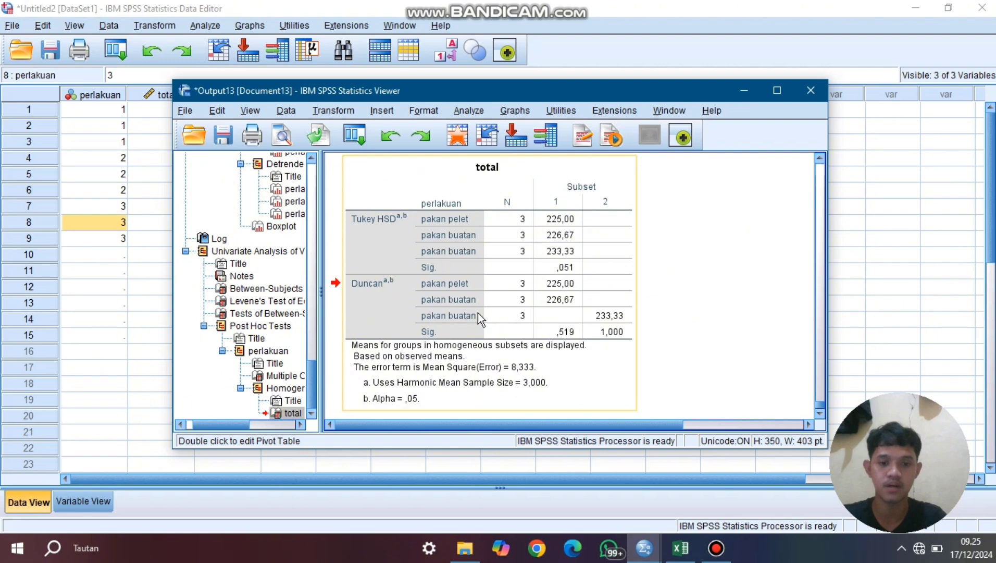
pyautogui.click(609, 314)
pyautogui.scroll(3, 517, 241)
pyautogui.scroll(-3, 548, 305)
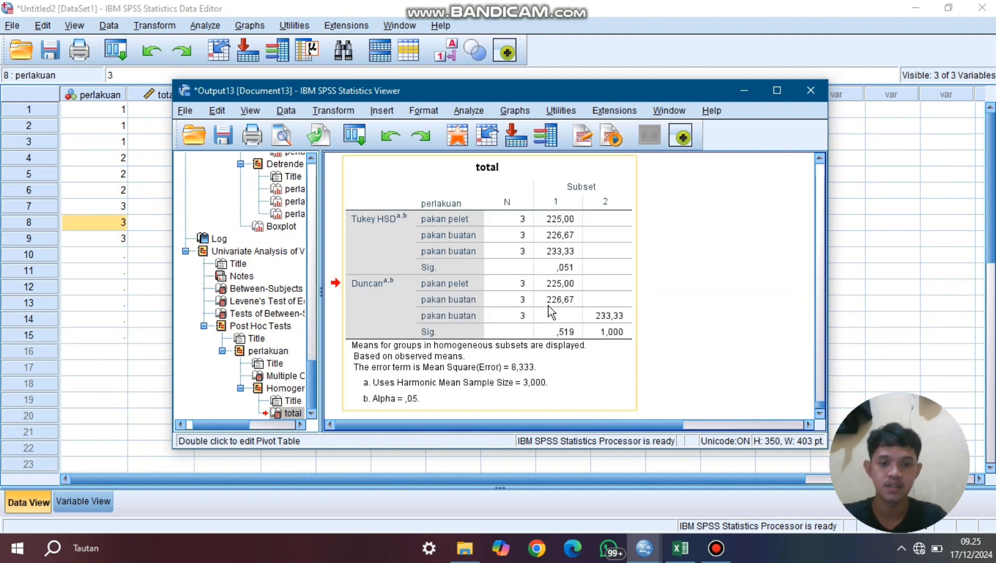
pyautogui.click(553, 211)
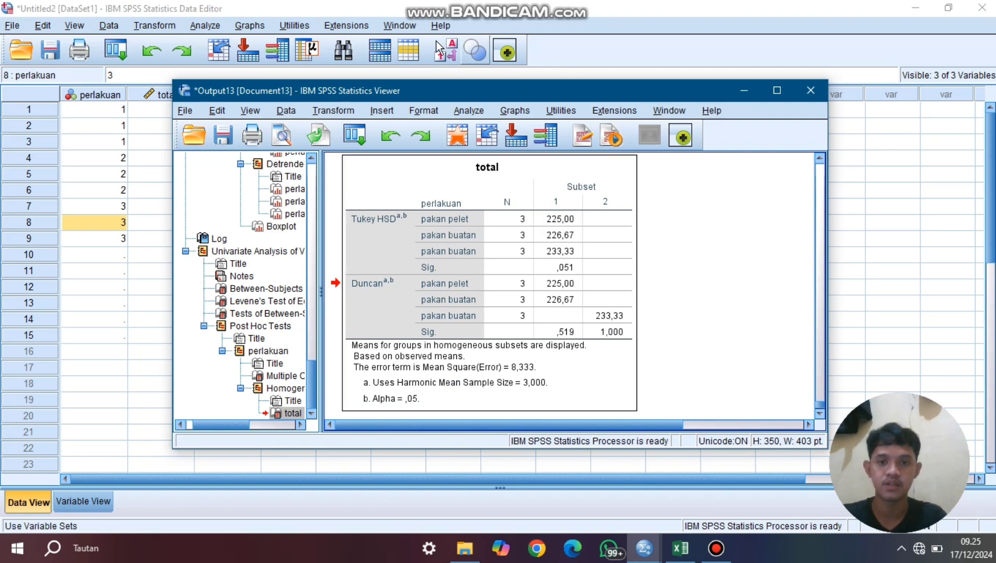
# - Set up a legacy K Independent Samples test with perlakuan as the grouping variable and total and ulangan as test variables
pyautogui.click(205, 26)
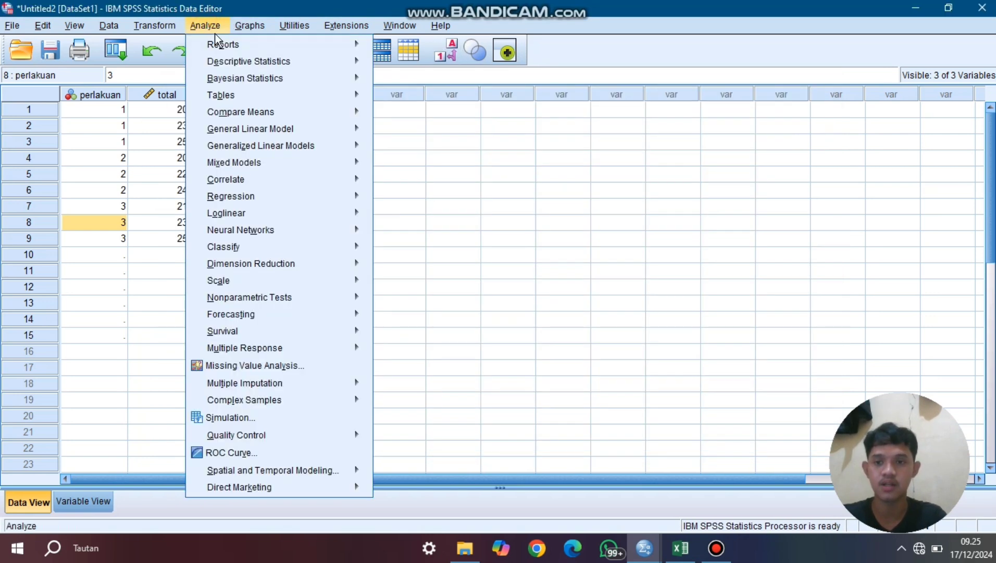
pyautogui.moveTo(274, 302)
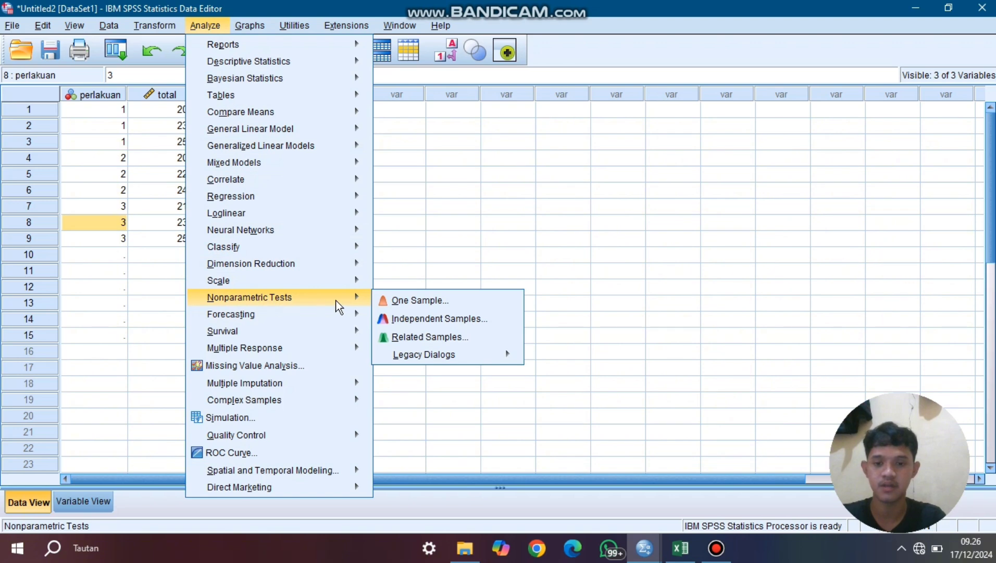
pyautogui.moveTo(440, 356)
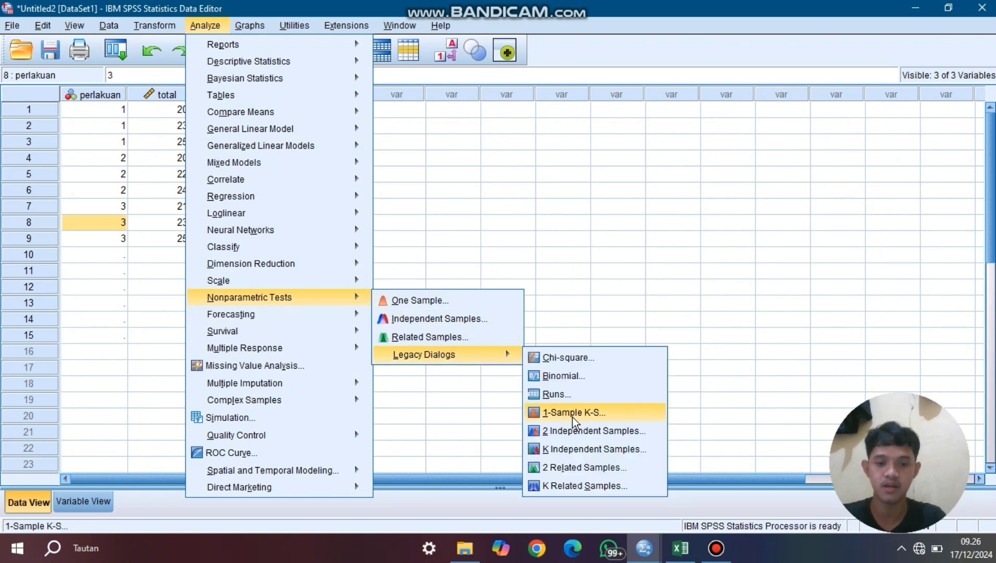
pyautogui.click(580, 450)
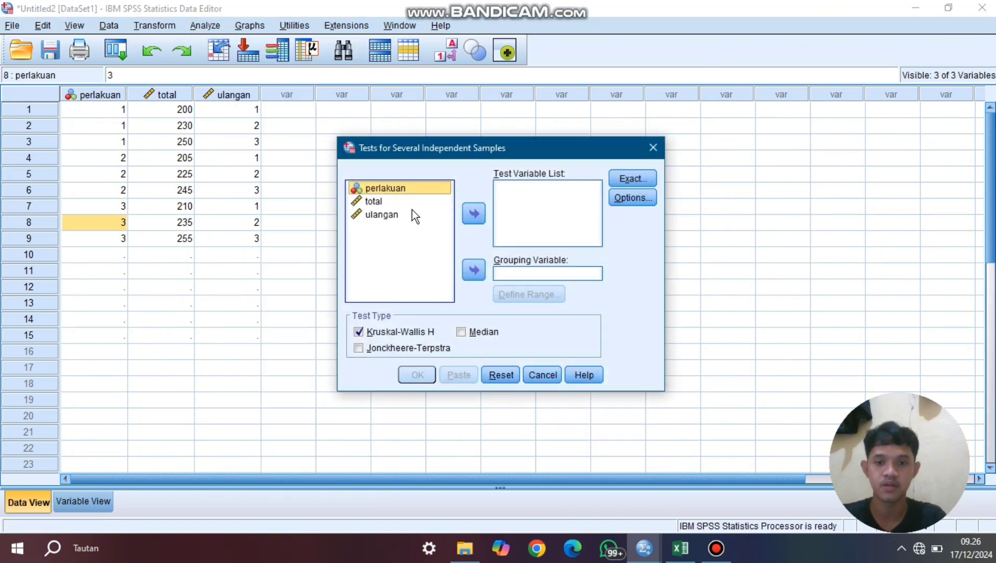
pyautogui.click(475, 269)
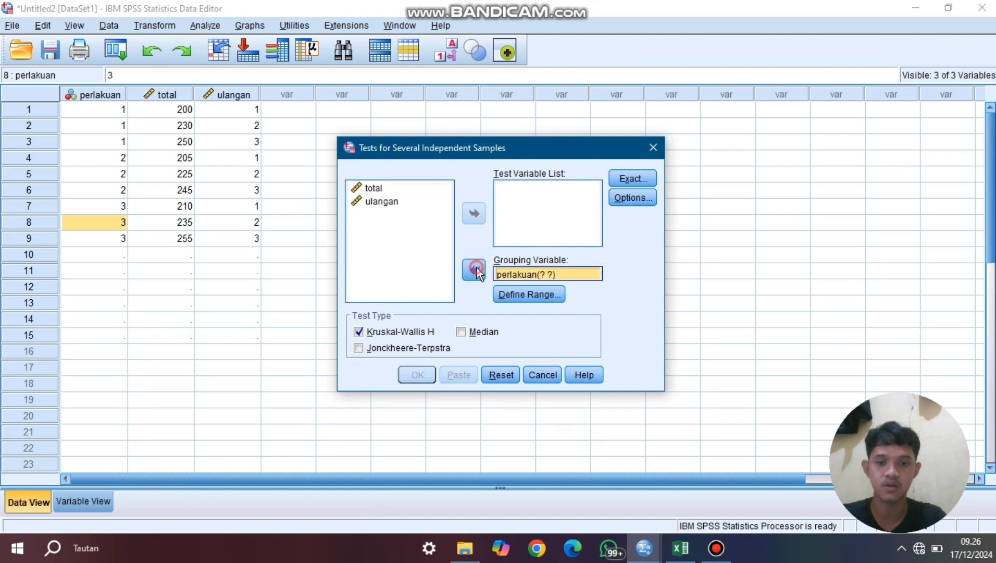
pyautogui.click(398, 185)
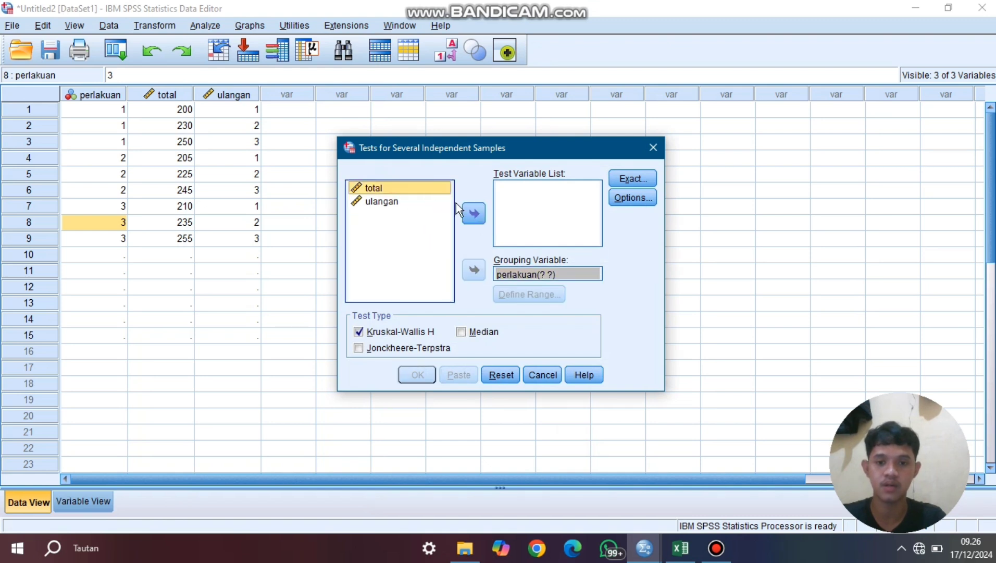
pyautogui.click(473, 212)
pyautogui.click(392, 190)
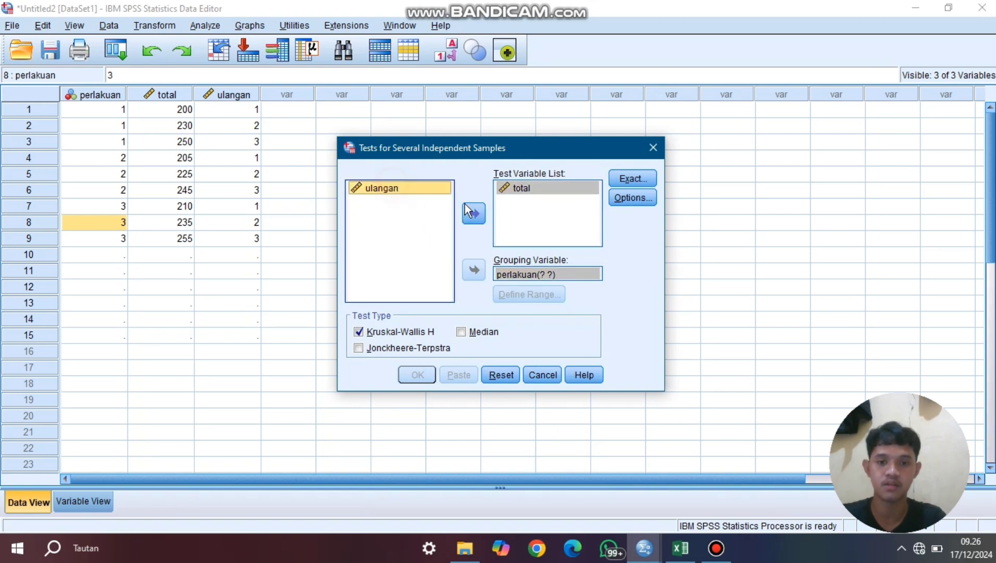
pyautogui.click(478, 211)
# - Define the perlakuan grouping range from 1 to 3 and run the Kruskal-Wallis H test
pyautogui.click(527, 275)
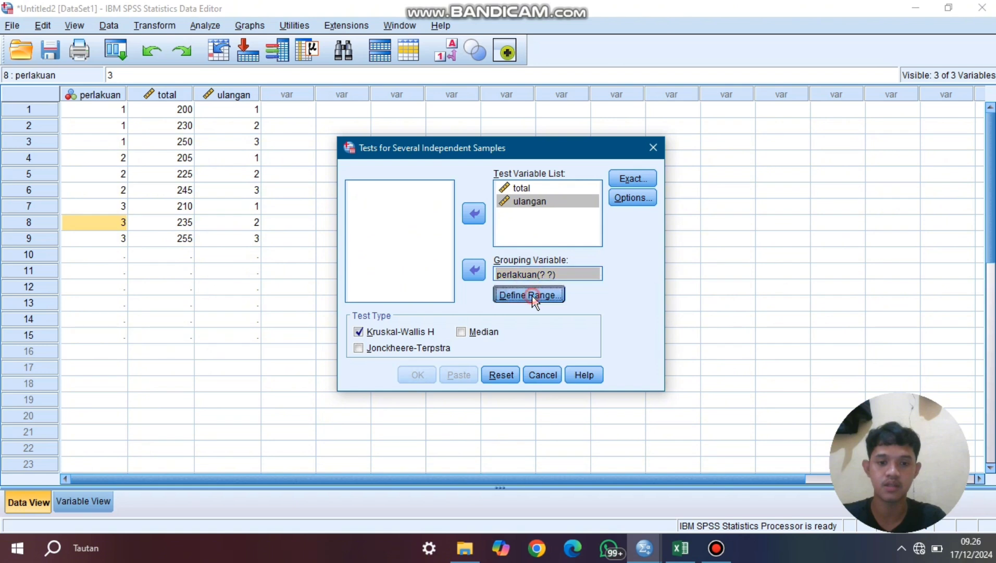
pyautogui.click(531, 294)
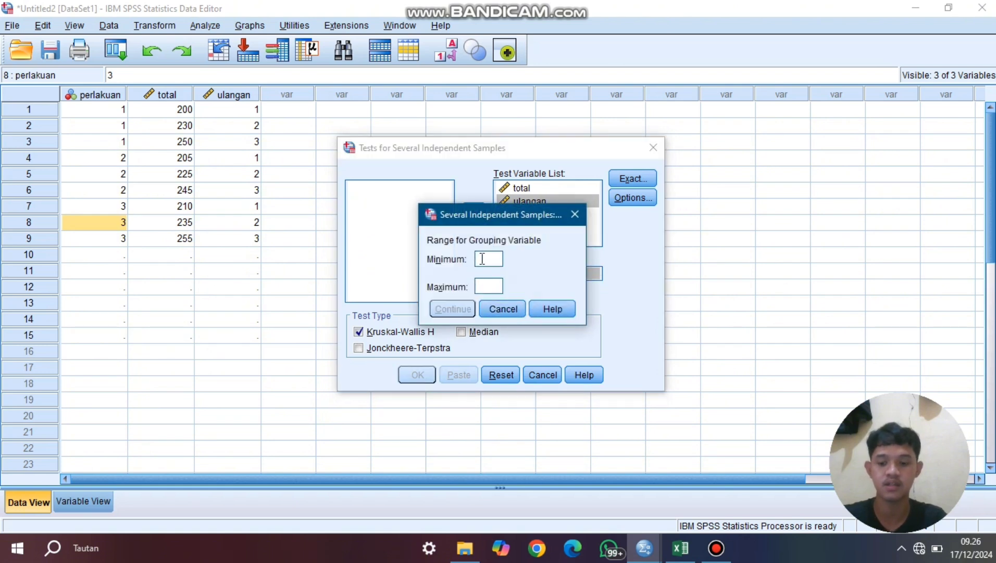
pyautogui.write('1')
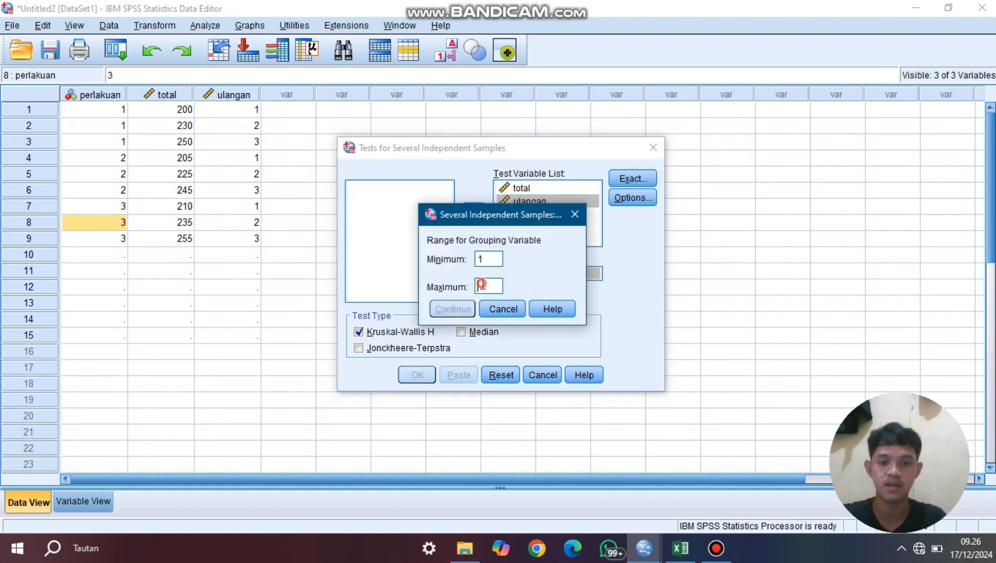
pyautogui.click(482, 286)
pyautogui.write('3')
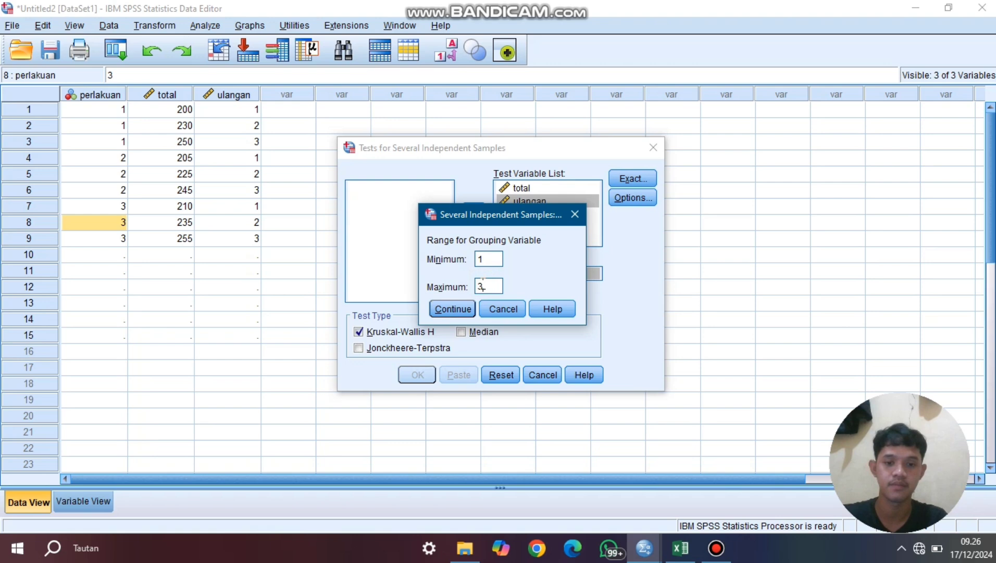
pyautogui.click(462, 310)
pyautogui.click(417, 374)
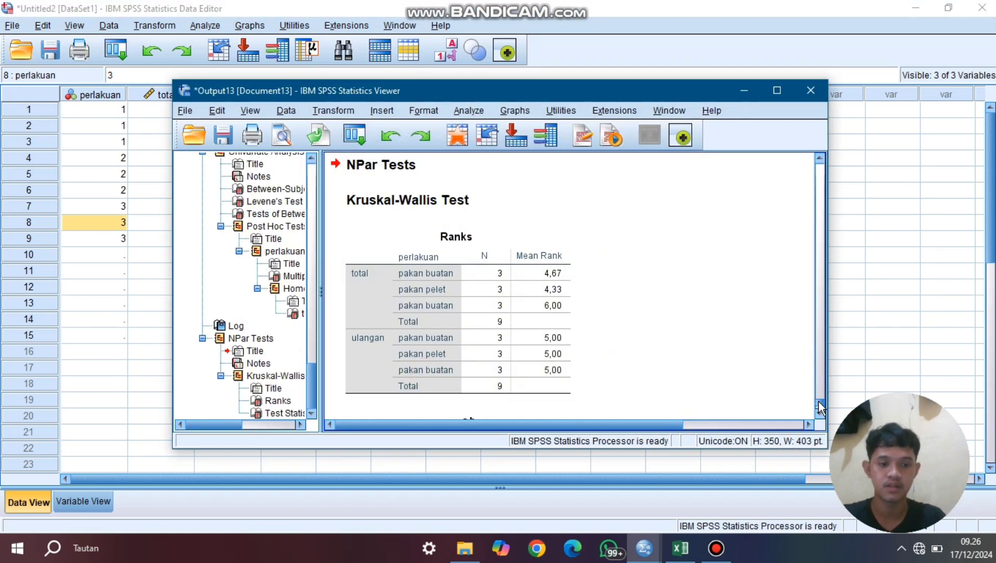
# - Examine the Kruskal-Wallis Test Statistics table for total and ulangan, including the H and Asymp. Sig. rows
pyautogui.scroll(-3, 820, 407)
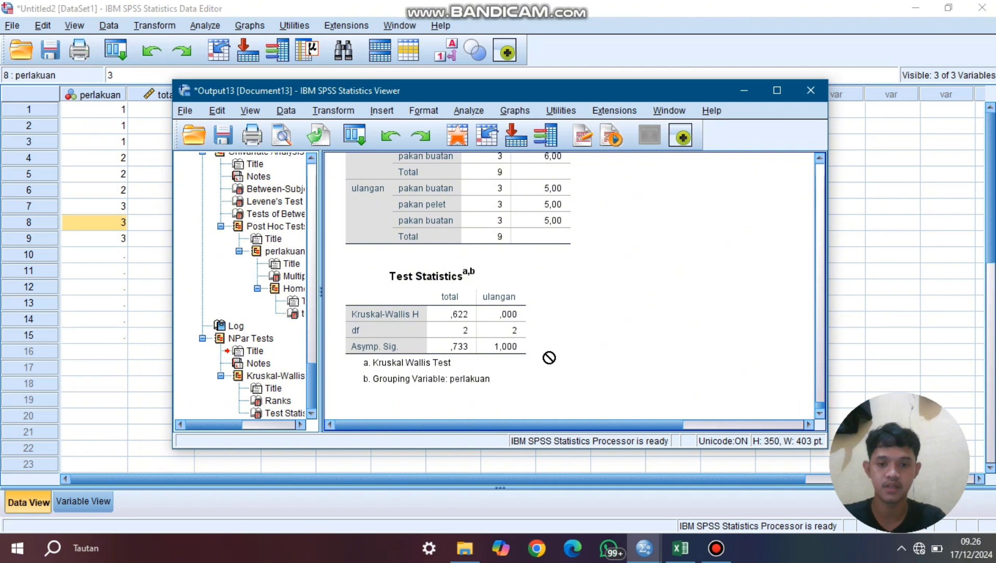
pyautogui.click(467, 320)
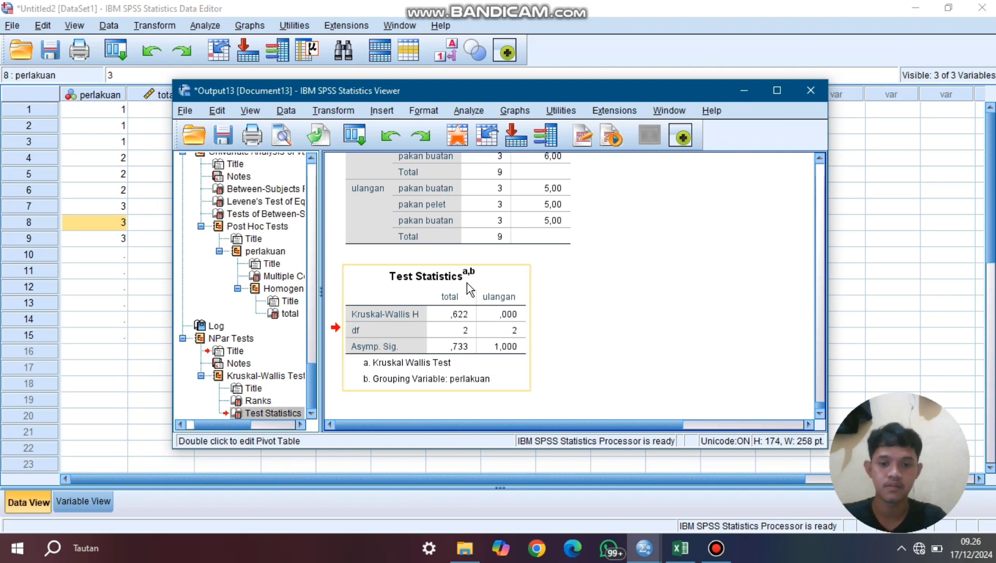
pyautogui.moveTo(467, 283); pyautogui.dragTo(426, 350)
pyautogui.moveTo(385, 295); pyautogui.dragTo(714, 448)
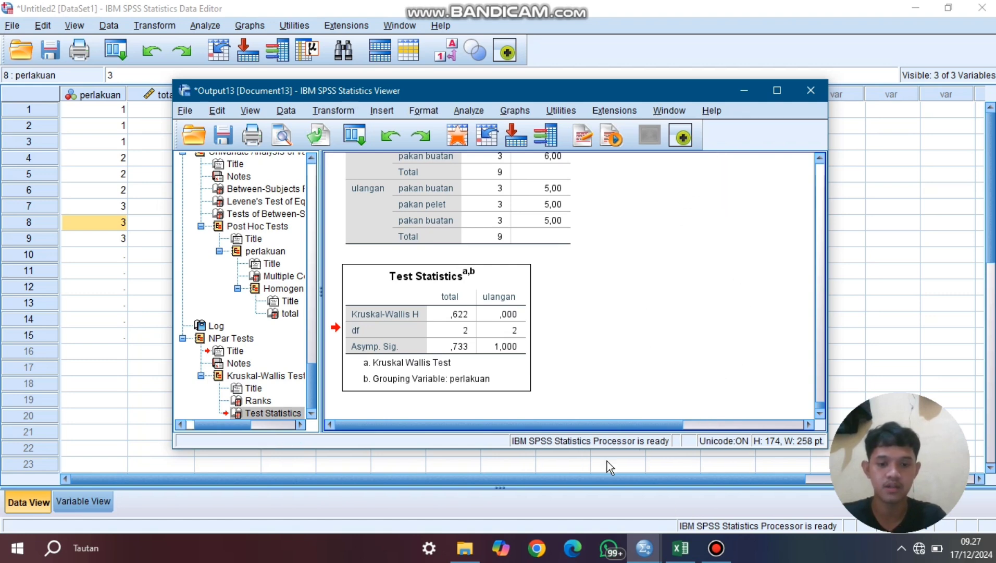